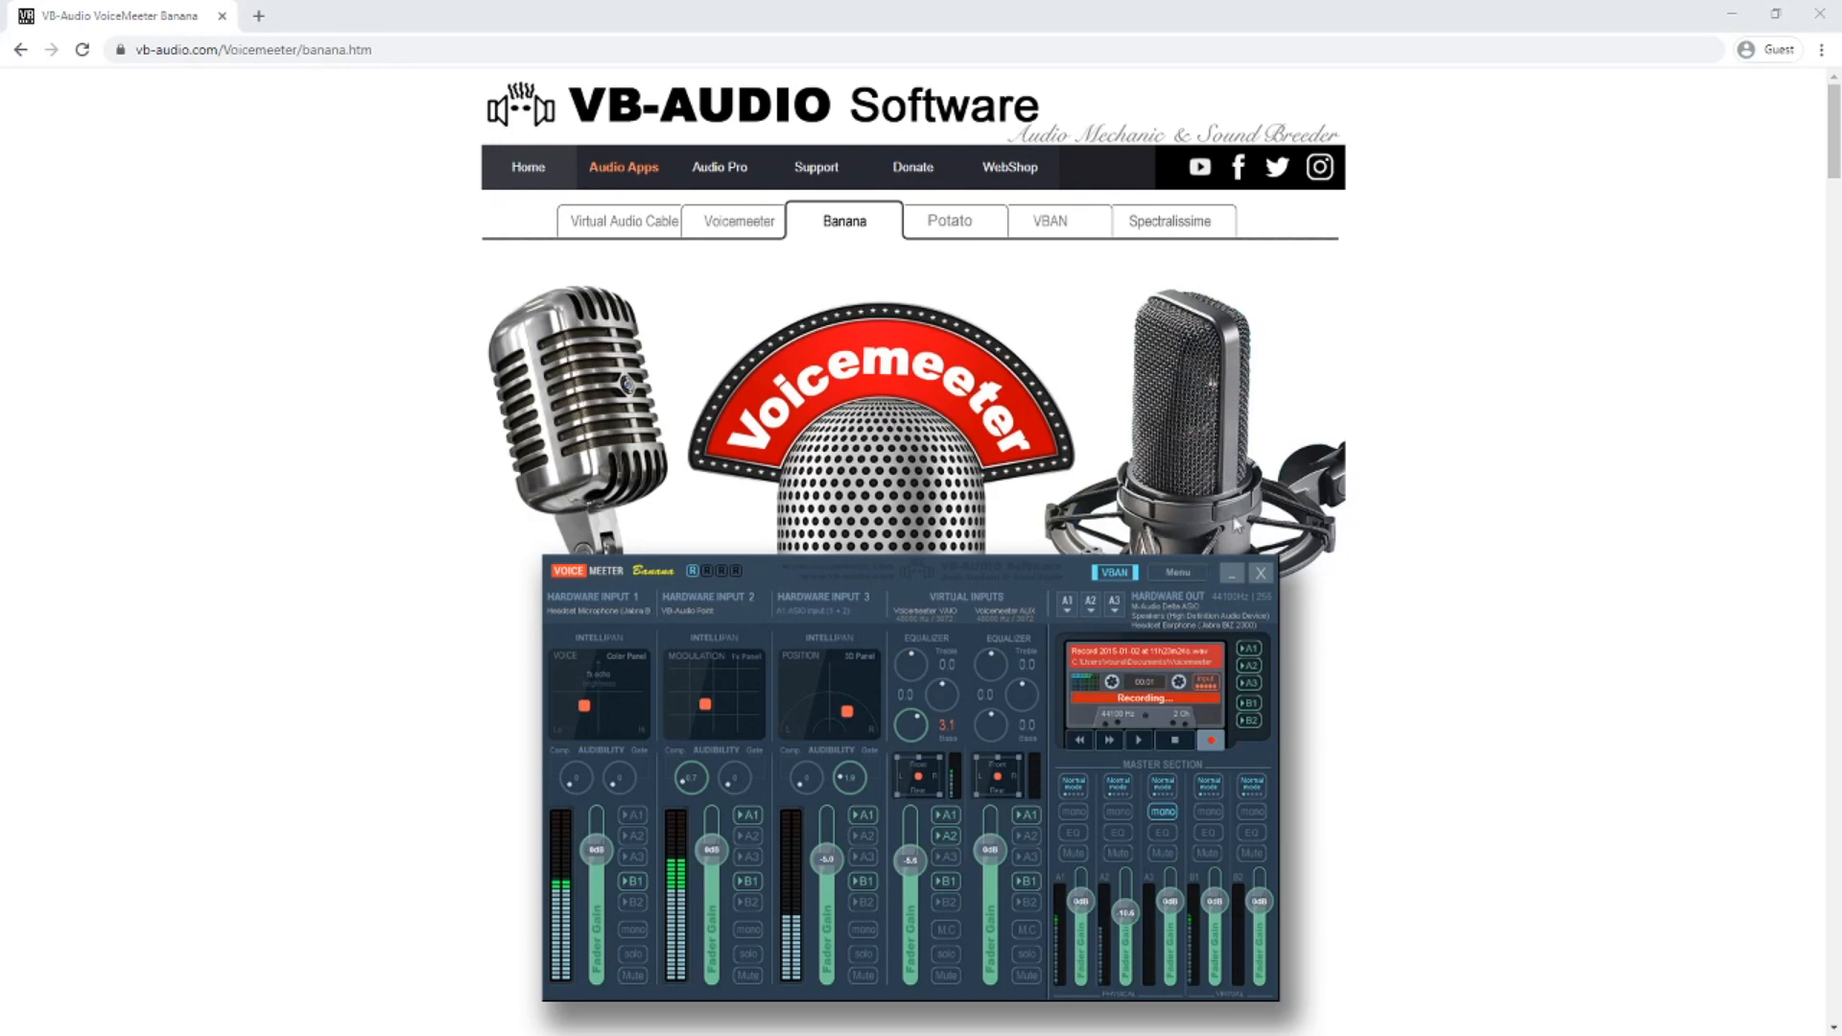
# Download the Voicemeeter Banana EXE installer from its VB-Audio product page.
pyautogui.scroll(-2, 1034, 513)
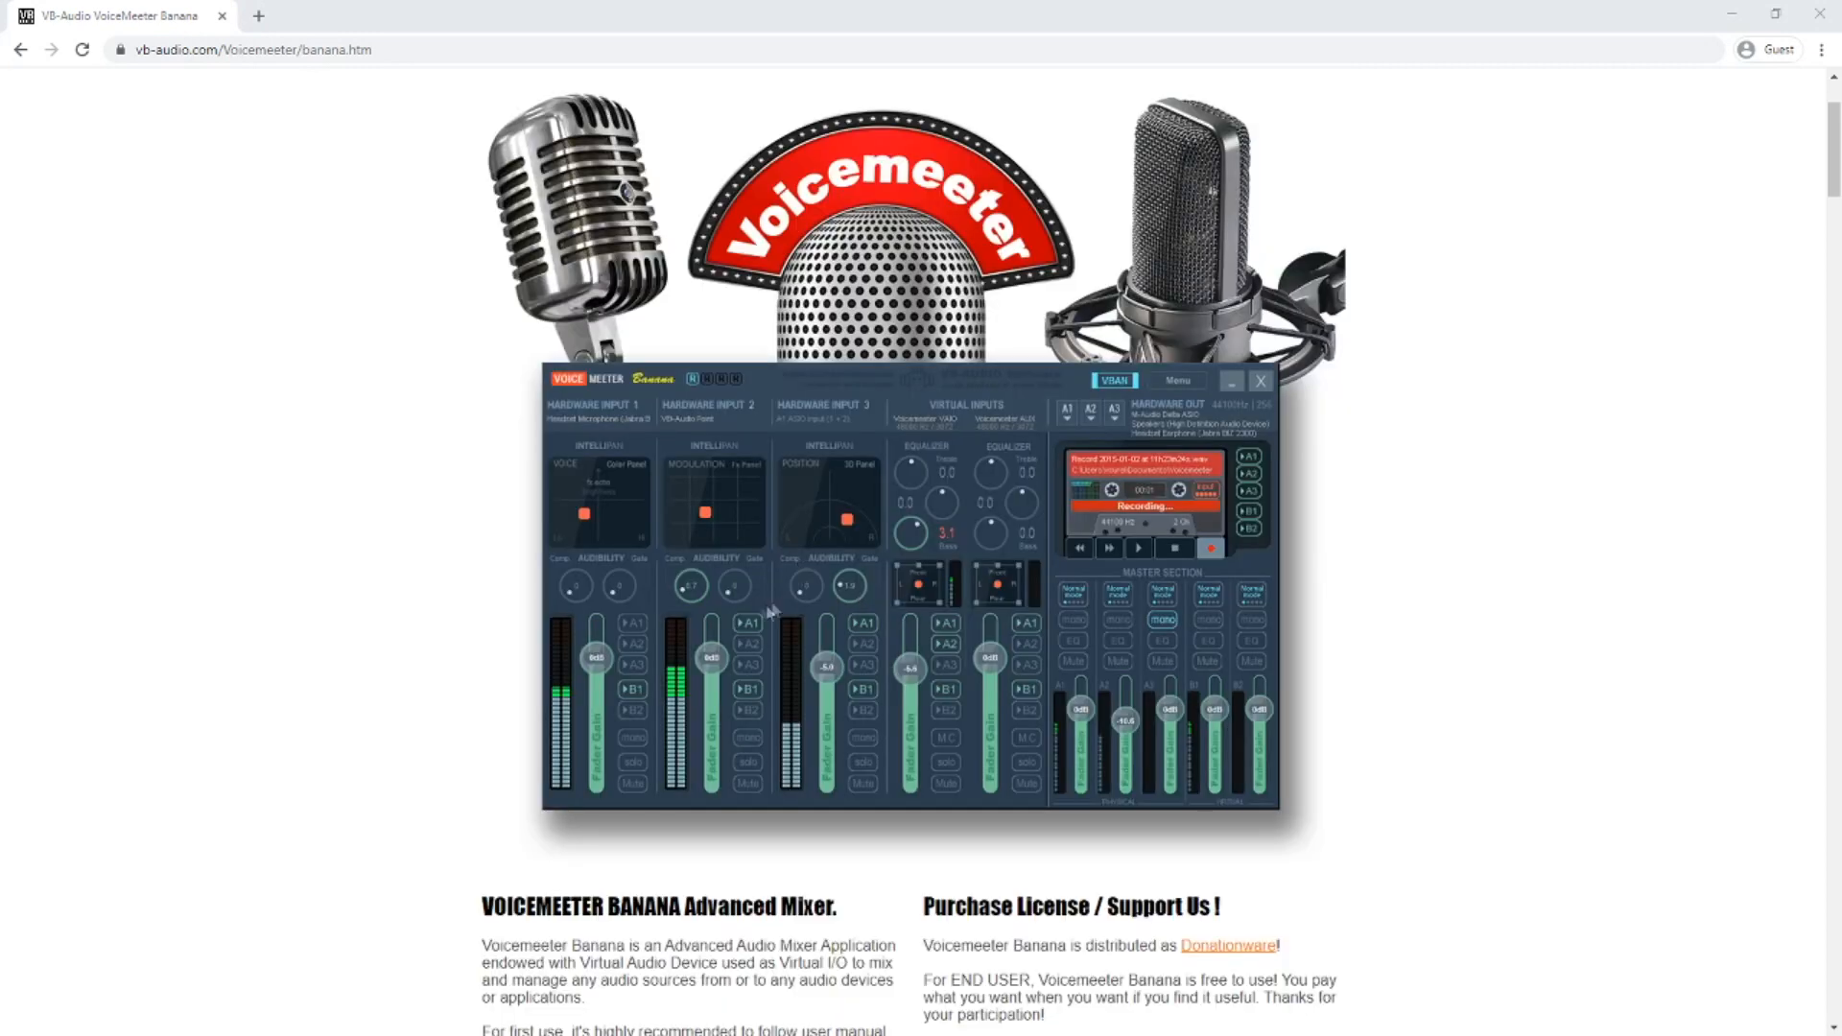
pyautogui.scroll(2, 749, 595)
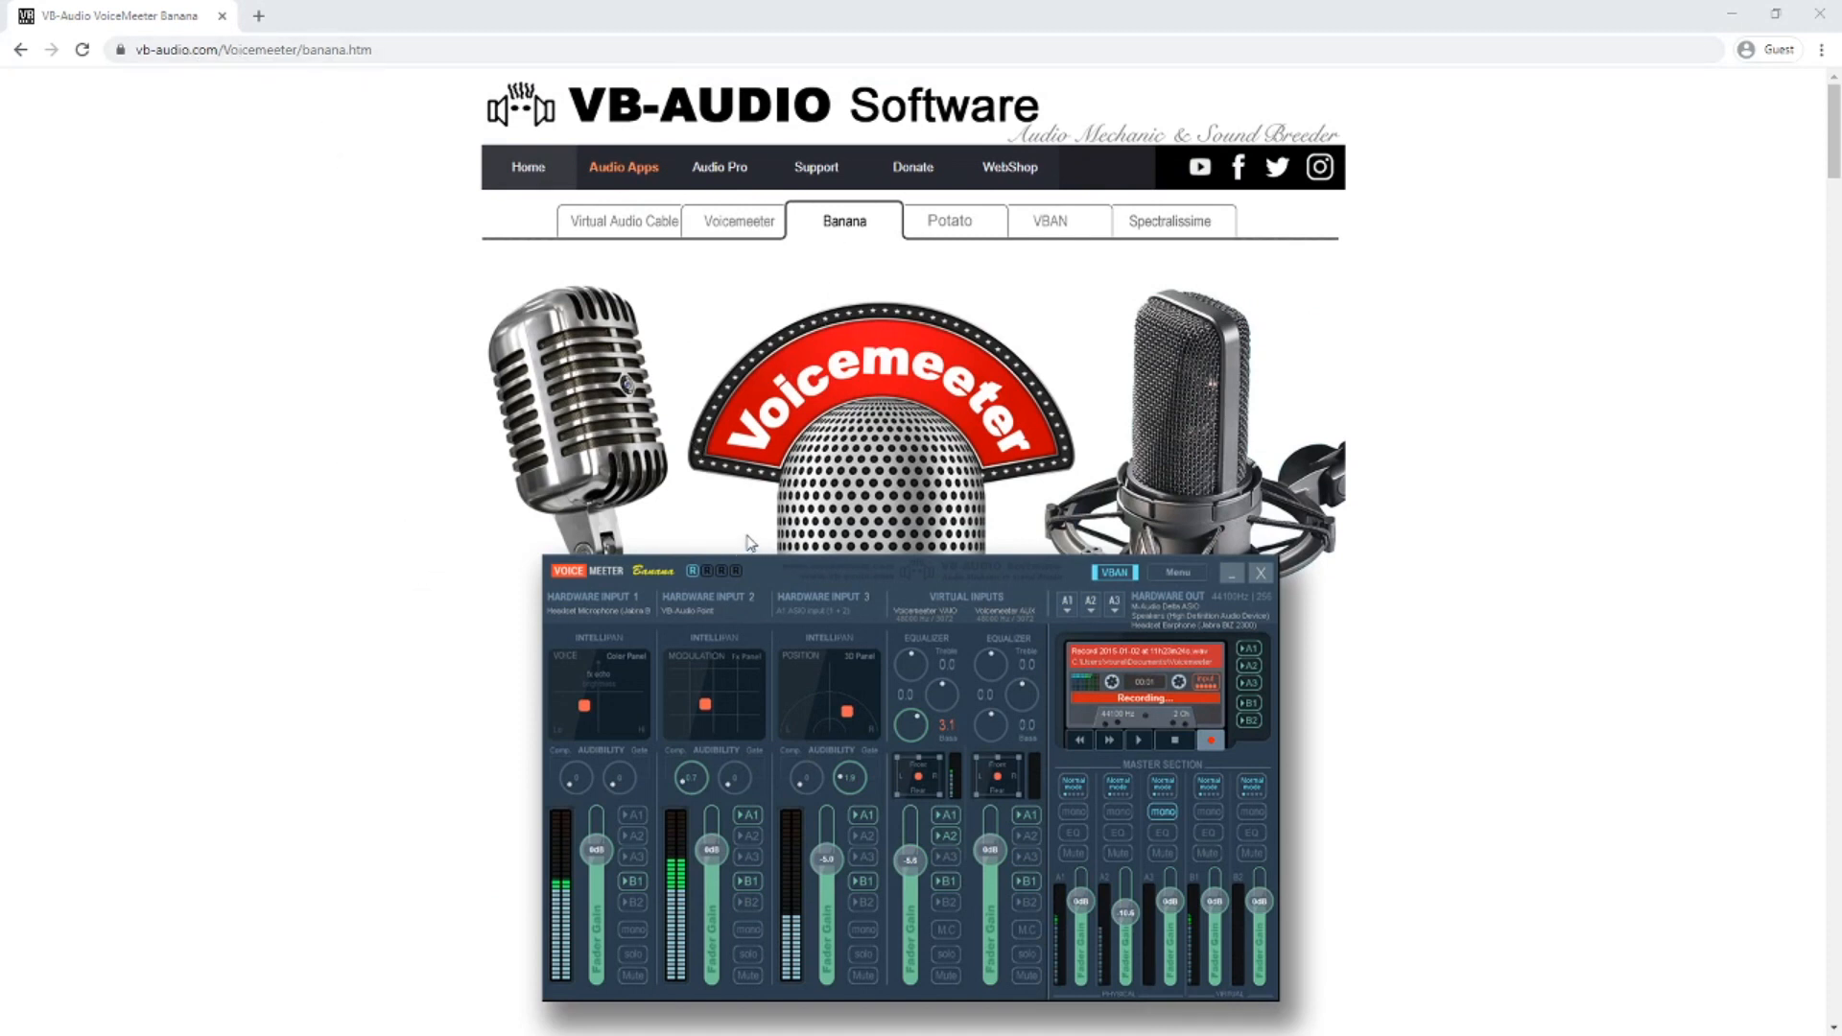
pyautogui.scroll(-6, 670, 562)
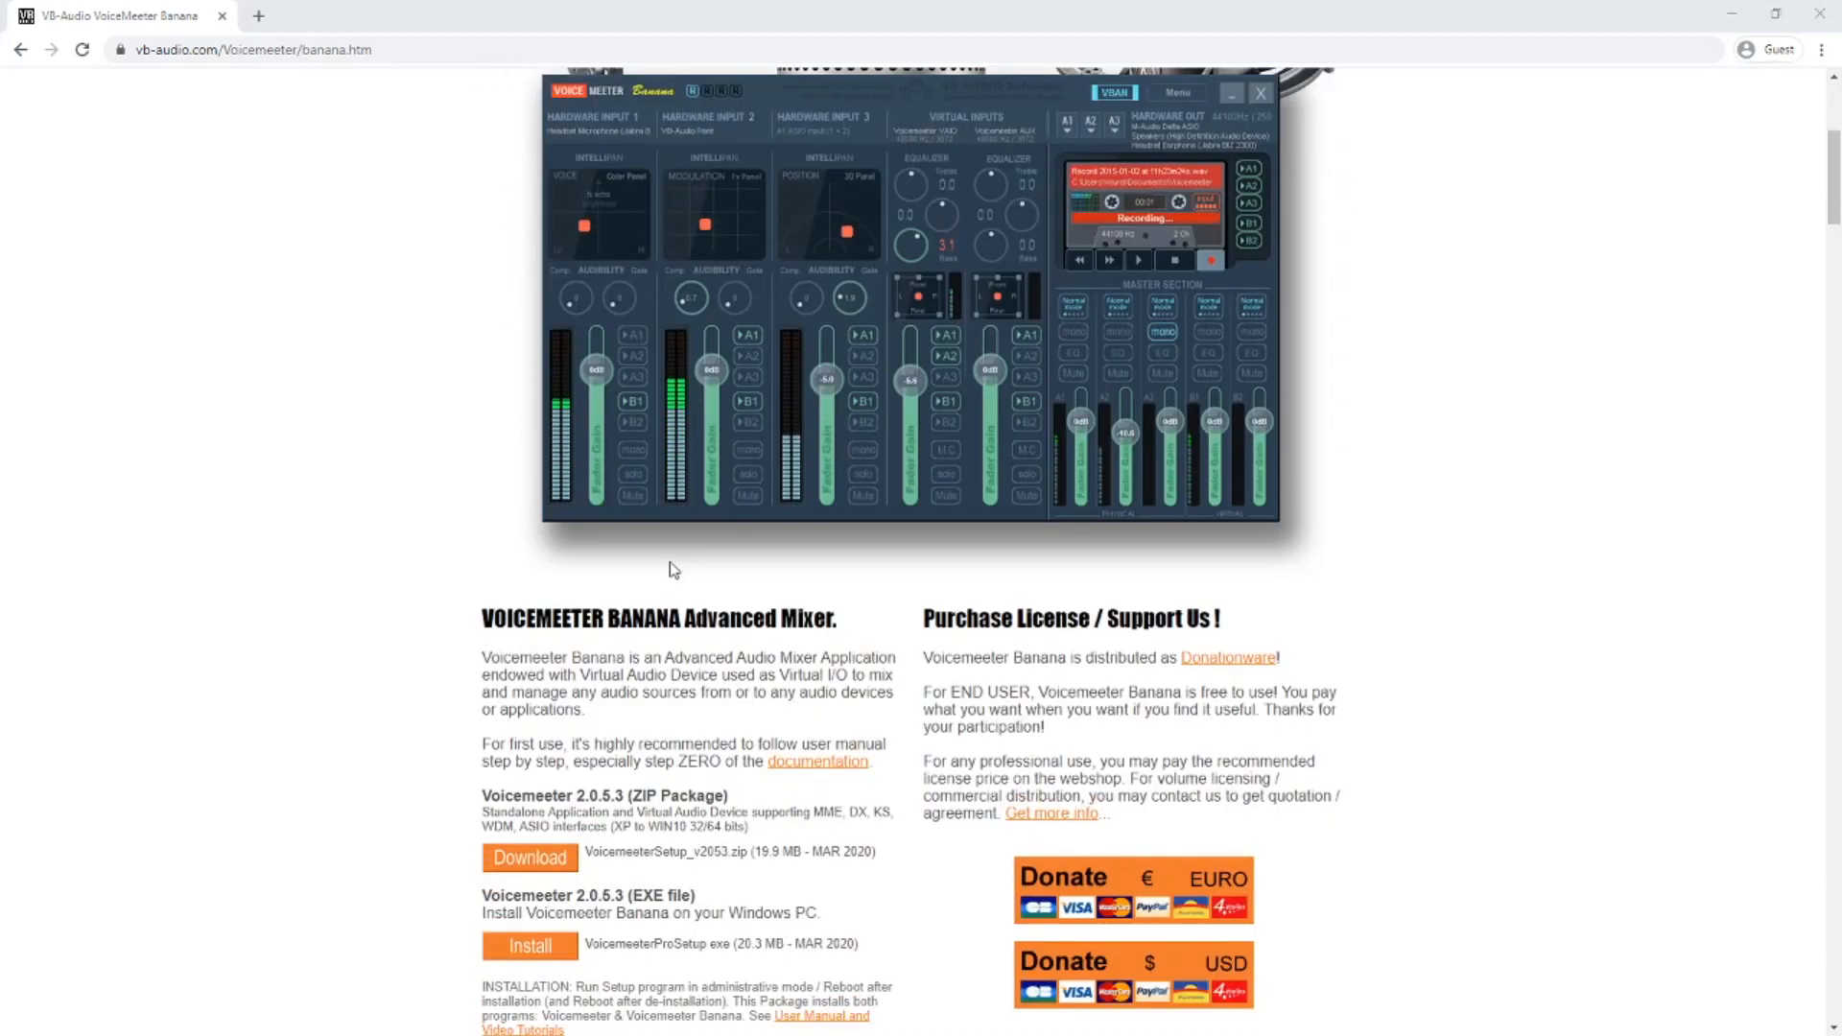
pyautogui.scroll(5, 669, 563)
pyautogui.scroll(1, 670, 560)
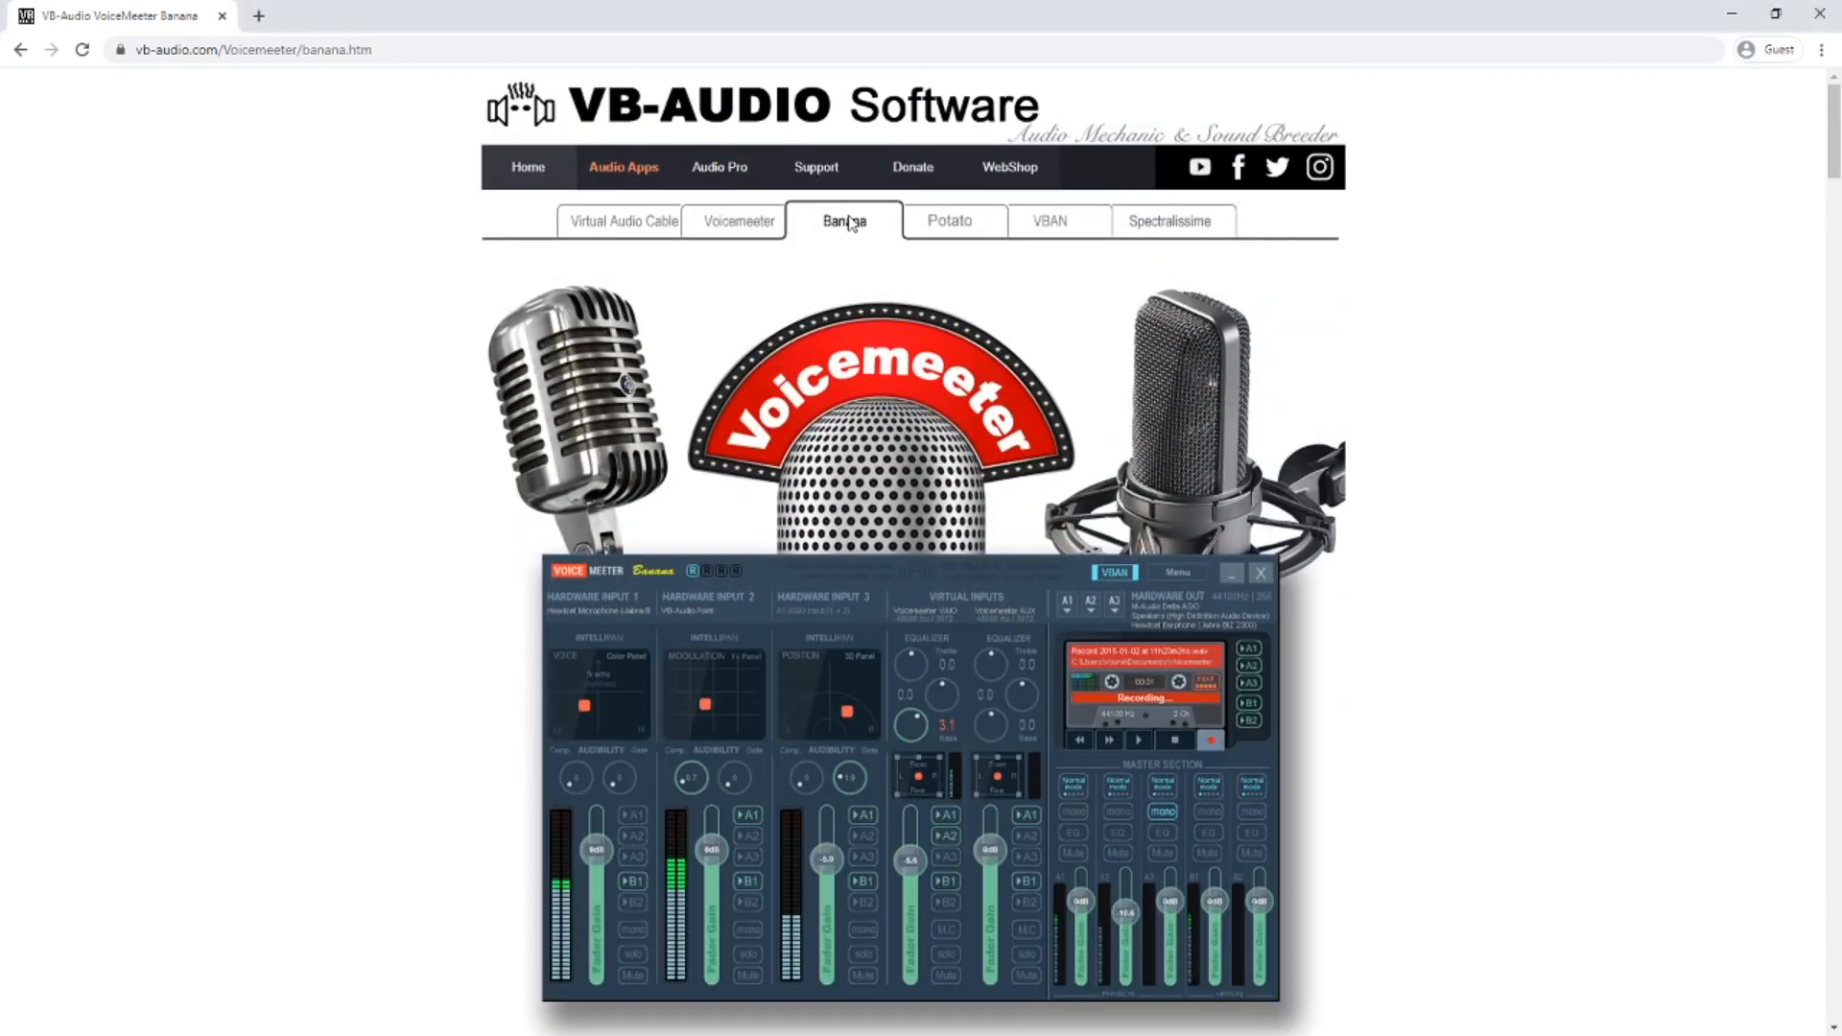
pyautogui.scroll(-6, 576, 534)
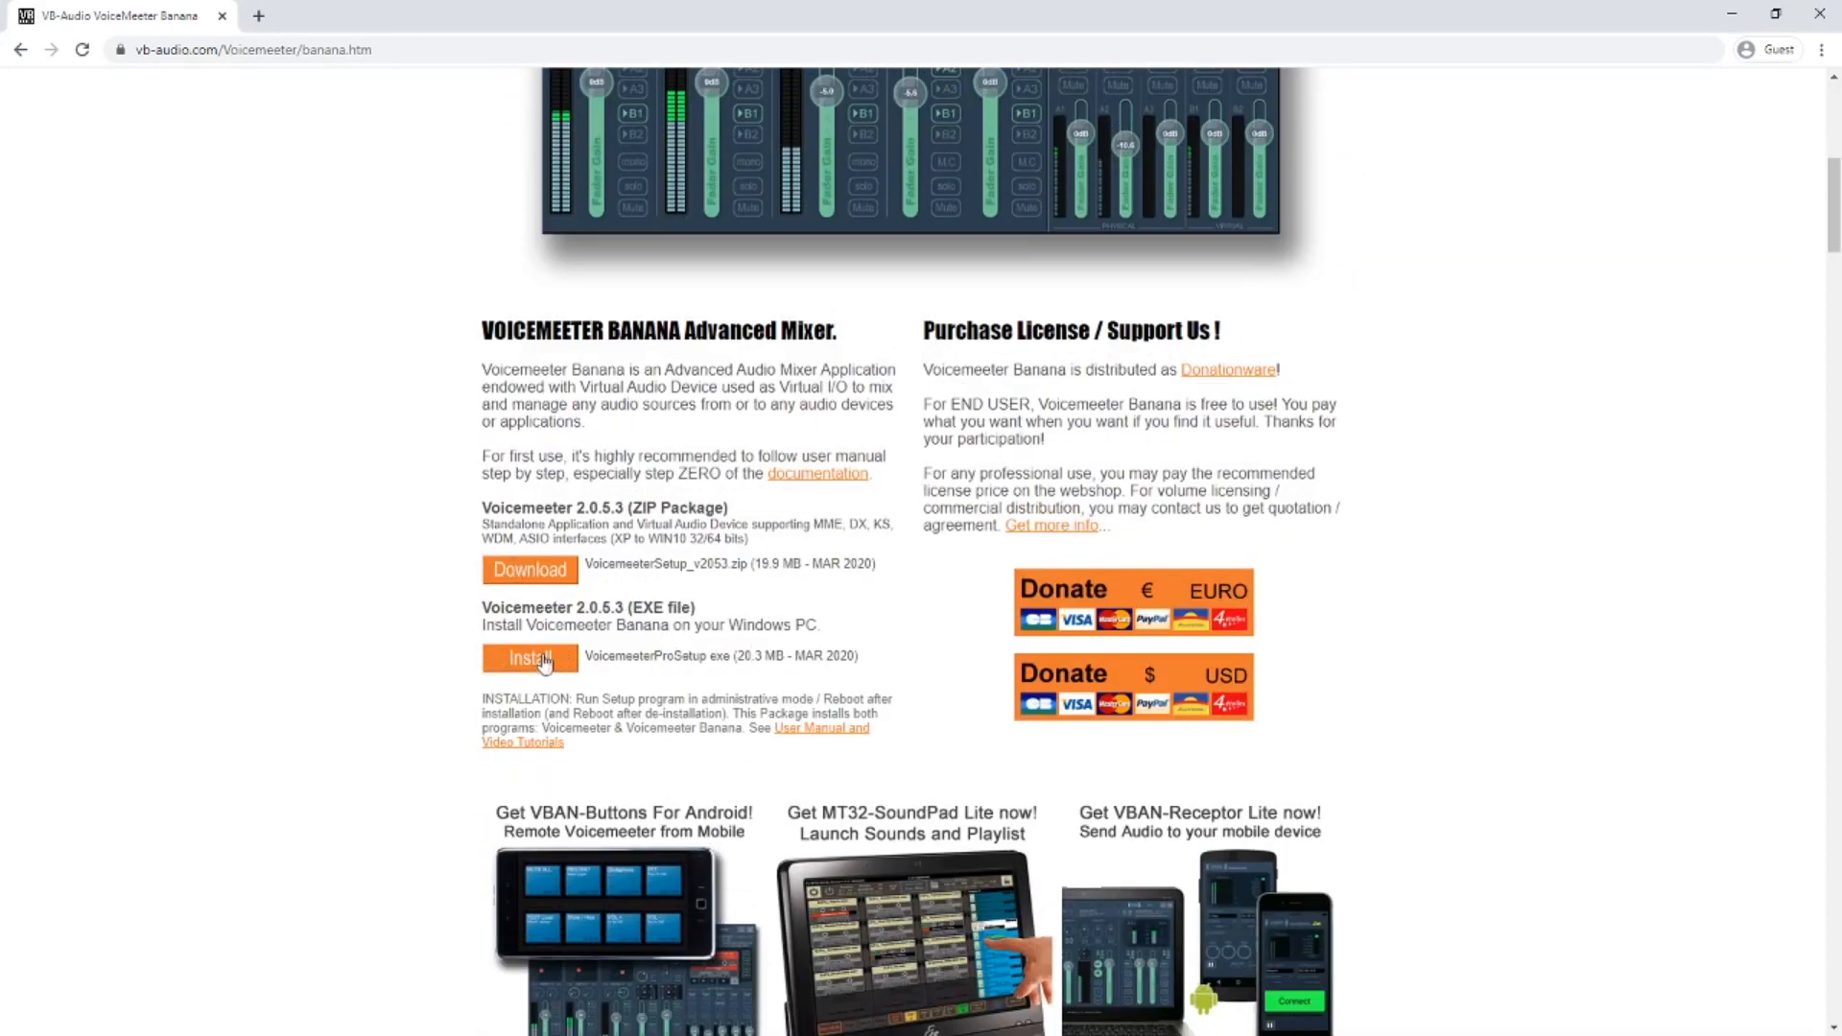
pyautogui.click(527, 671)
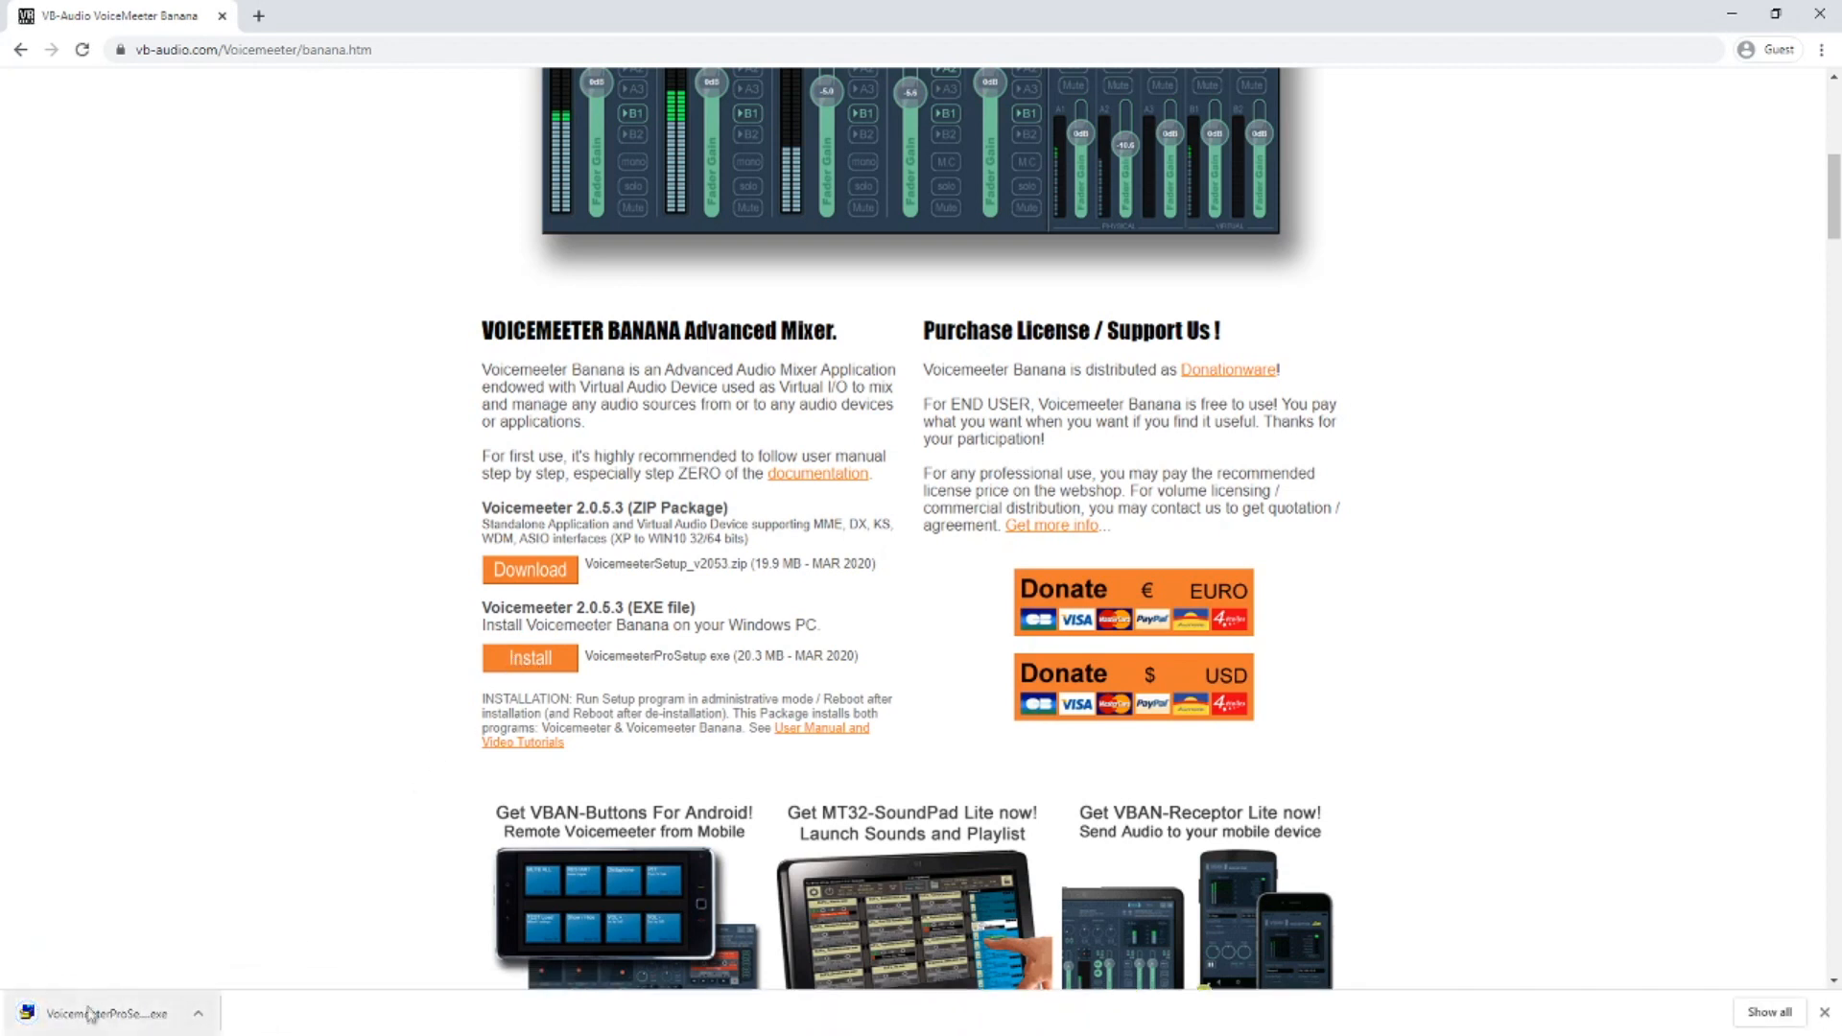
# Download the VB-CABLE driver pack from the Virtual Audio Cable page.
pyautogui.scroll(8, 255, 892)
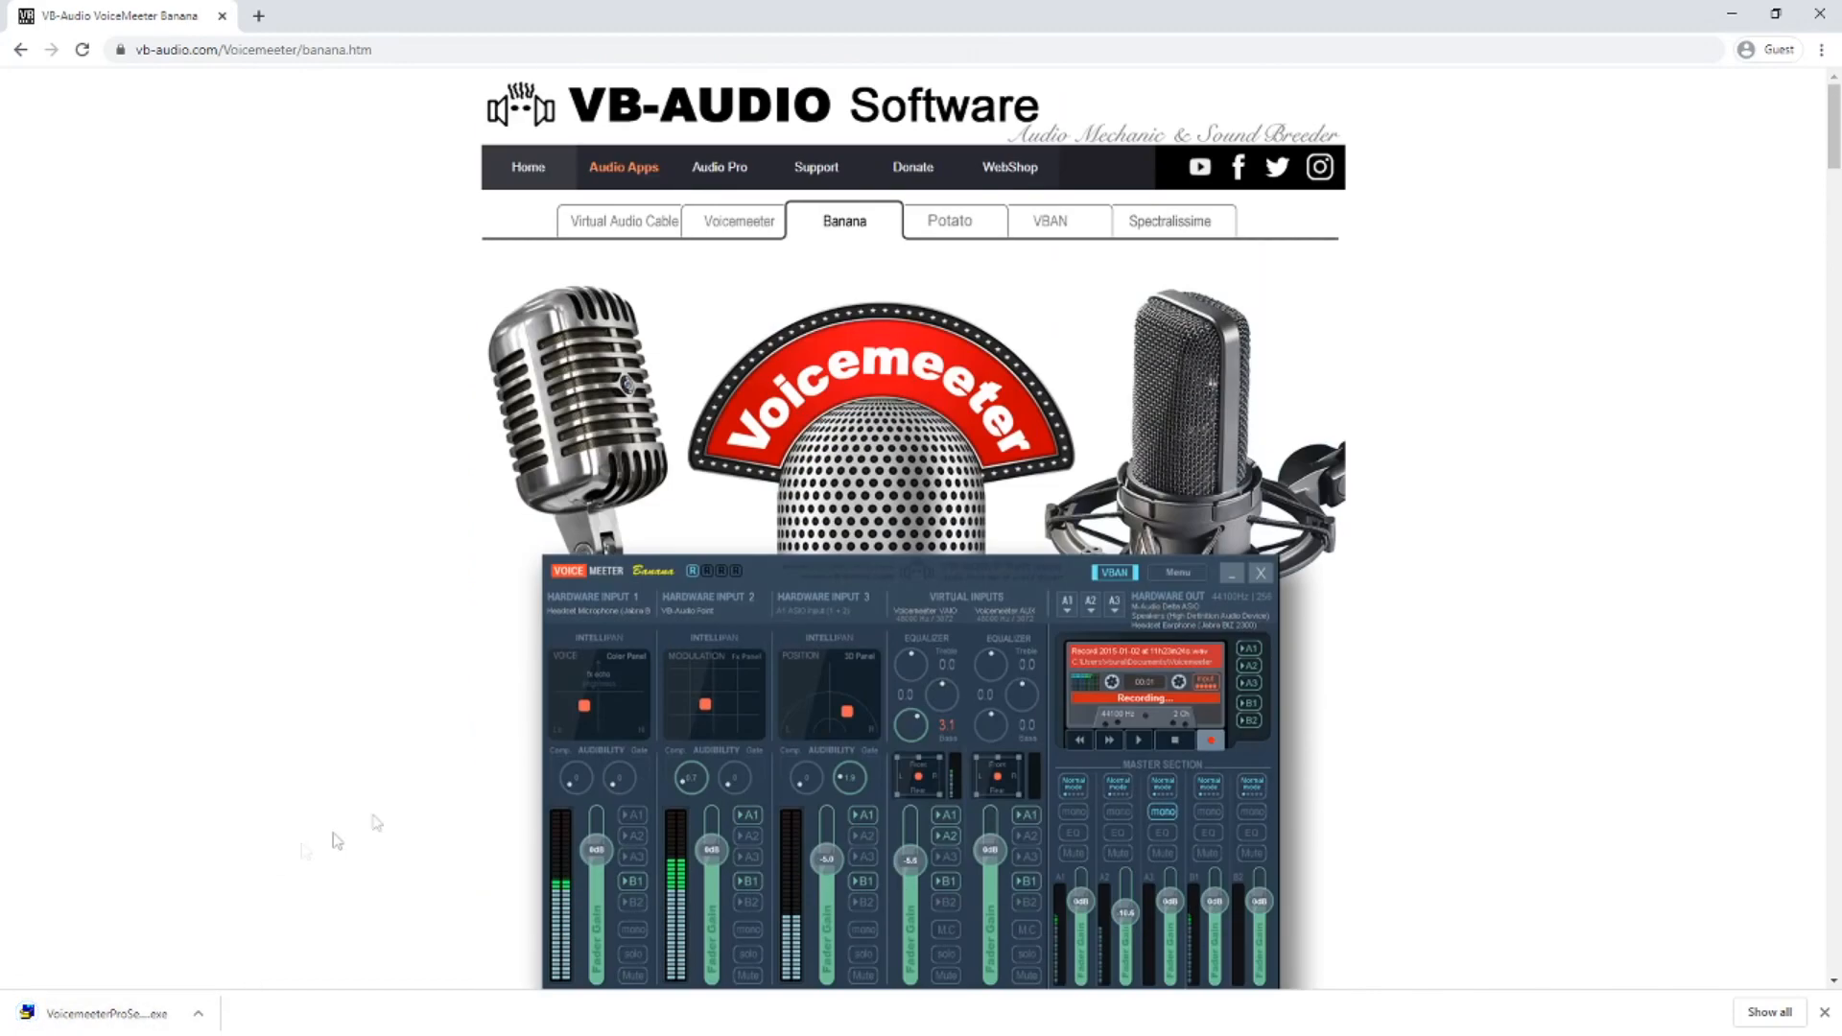
pyautogui.click(627, 235)
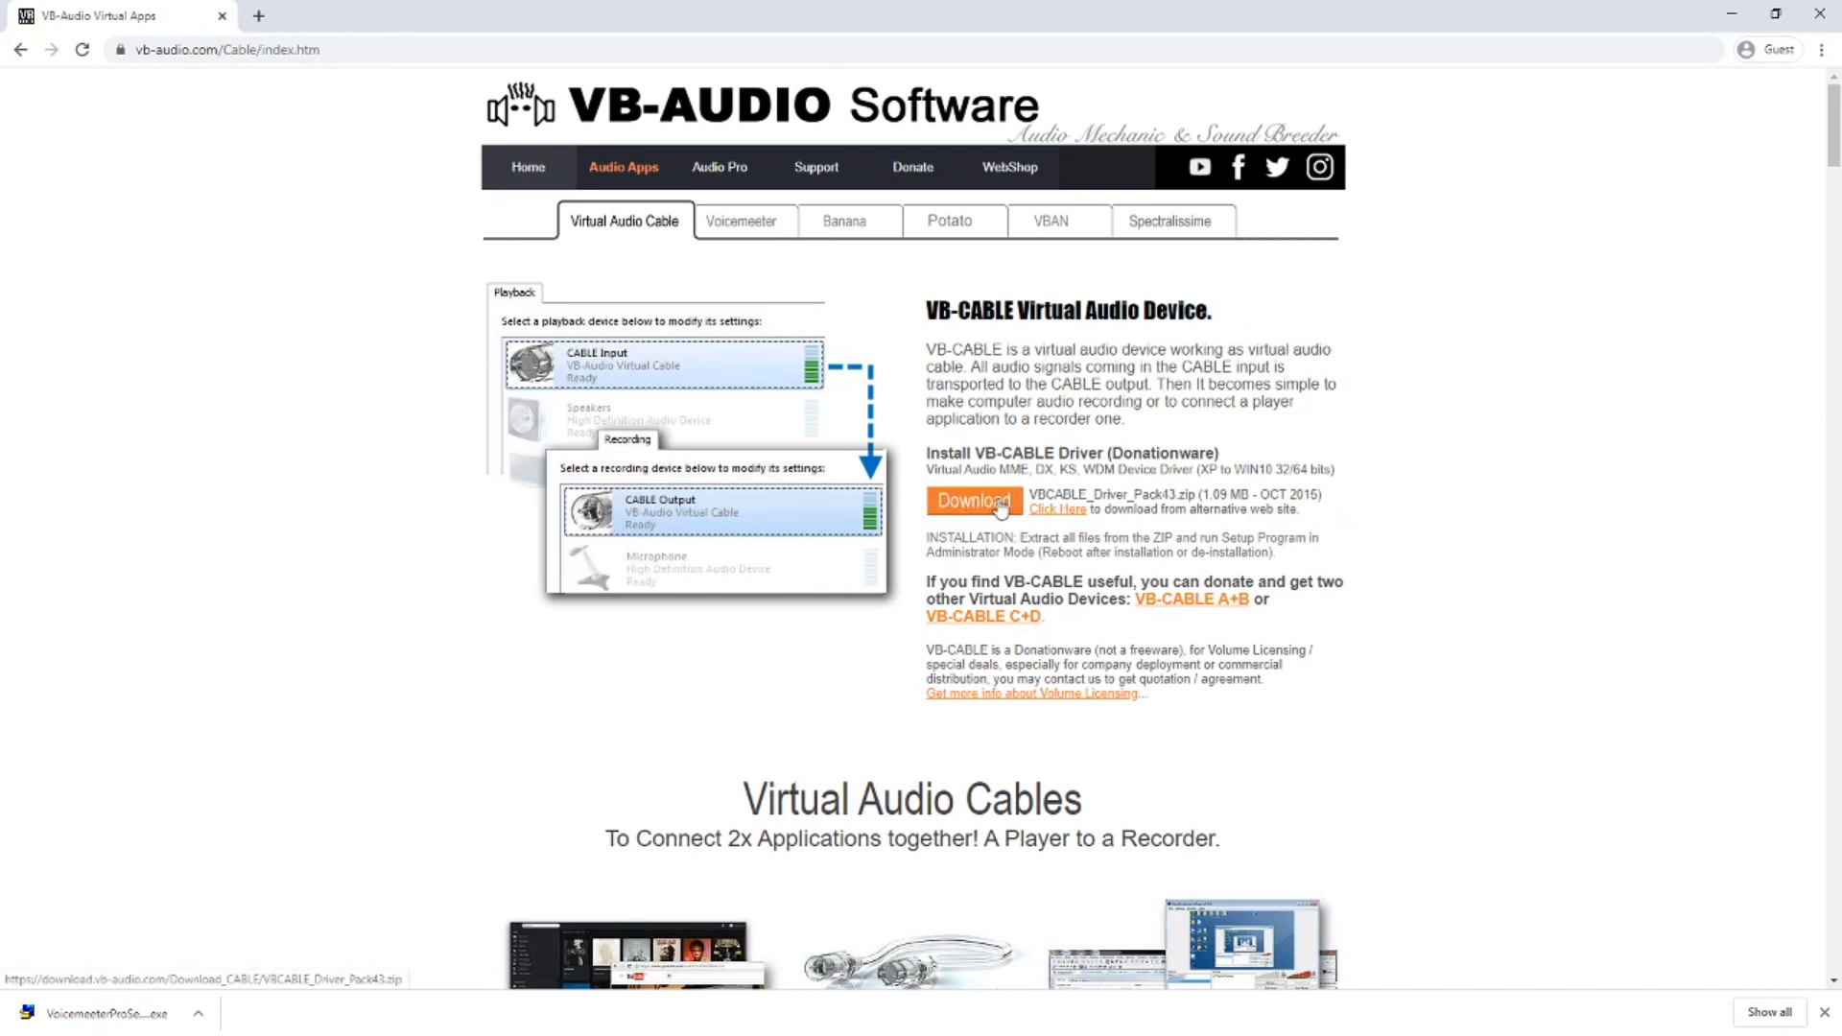
pyautogui.click(988, 509)
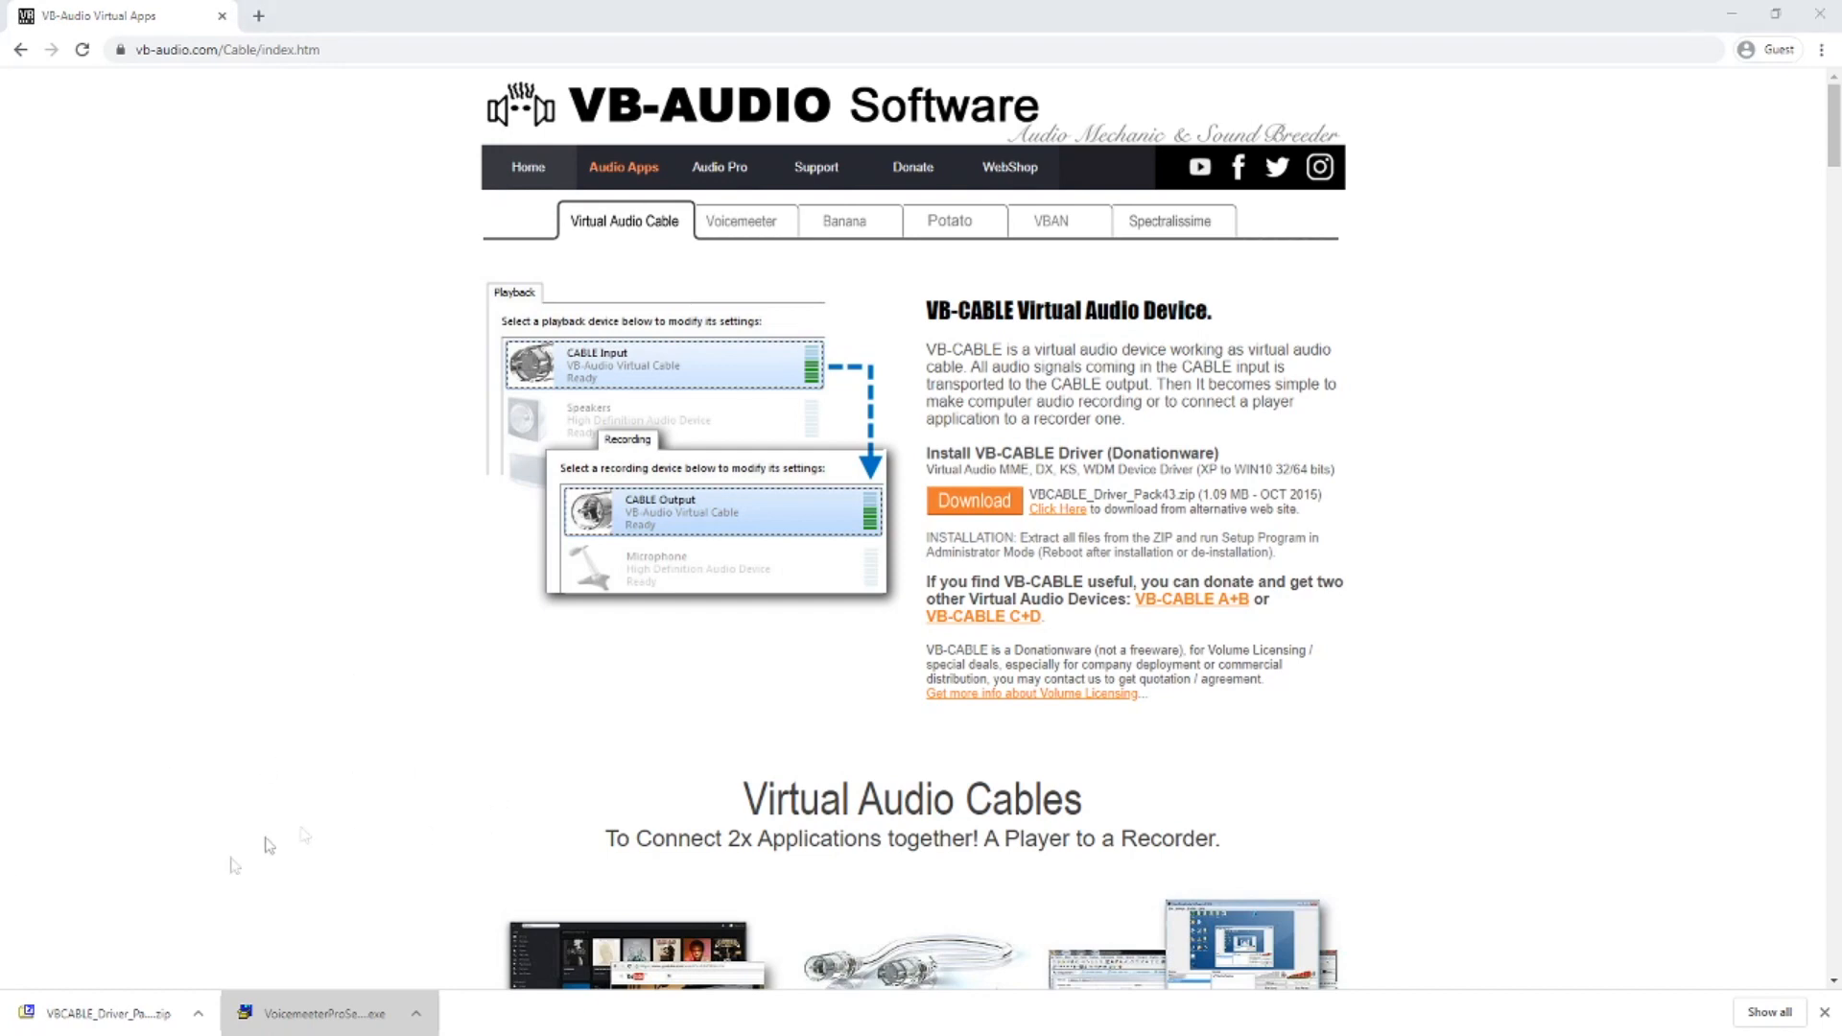
# Open the downloaded VB-CABLE driver archive and place its window beside the new folder on the desktop.
pyautogui.click(96, 1019)
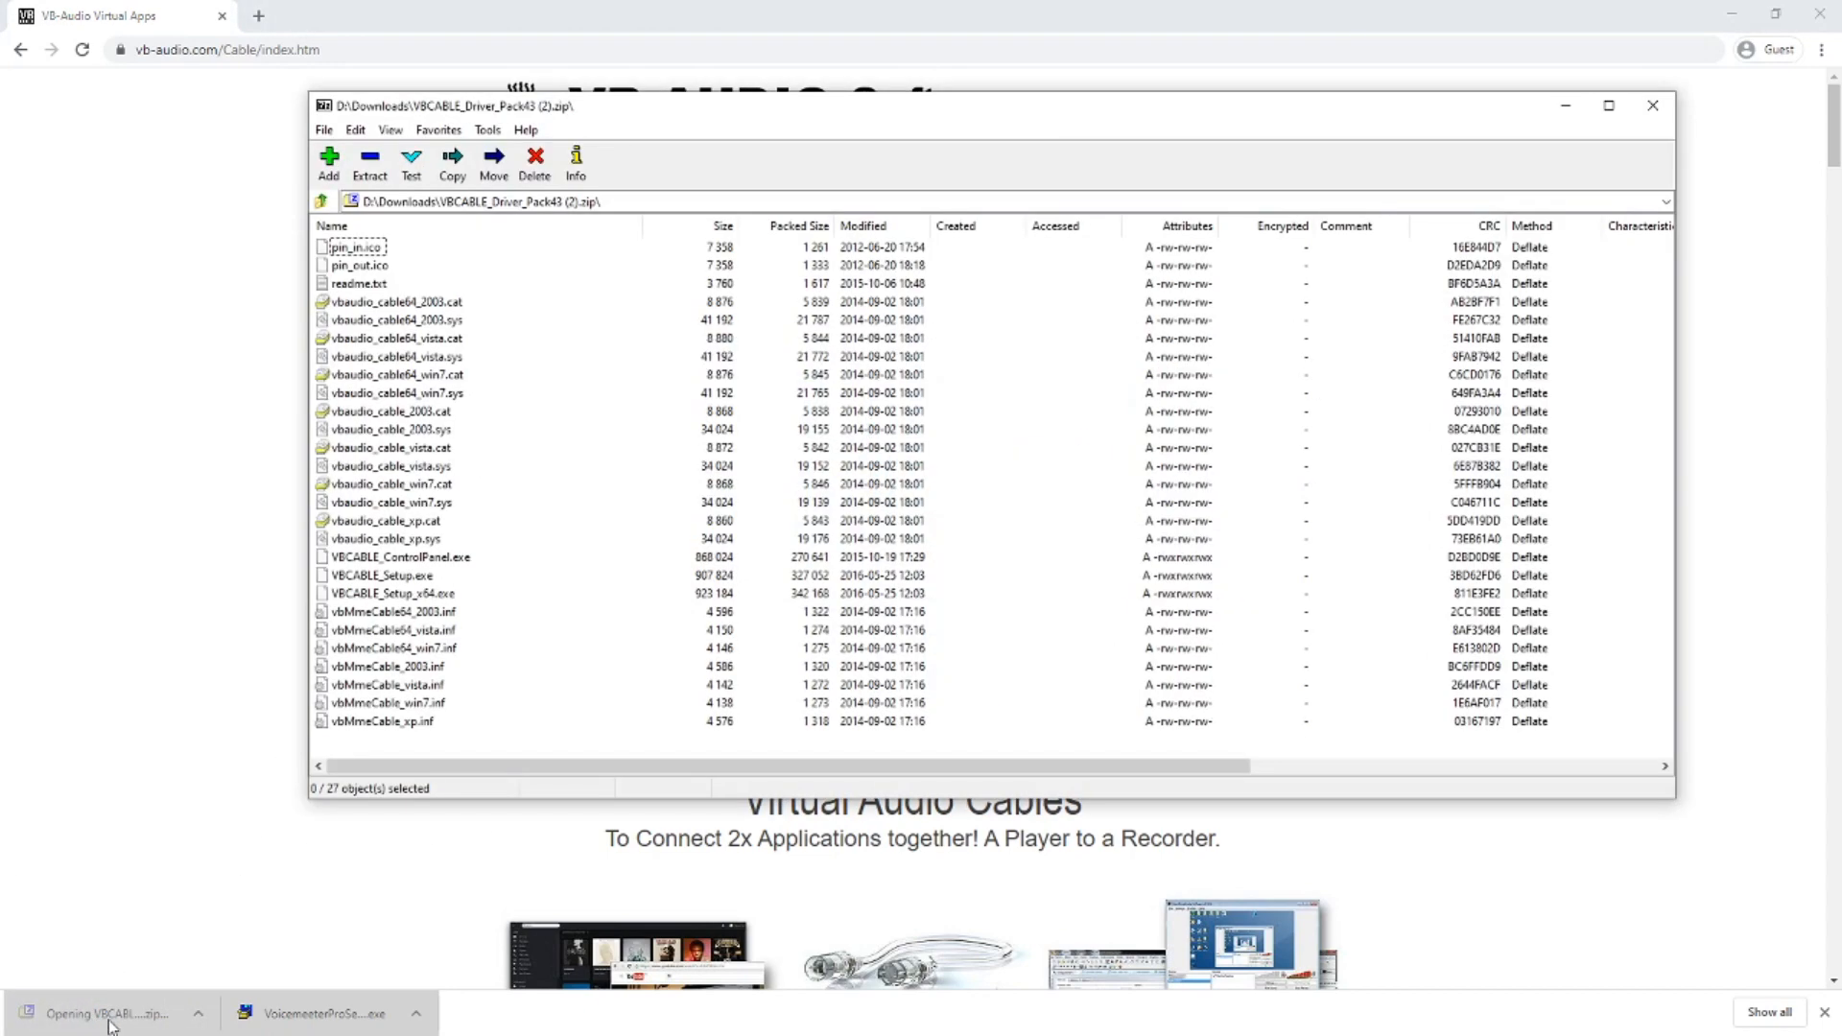
pyautogui.click(1732, 12)
pyautogui.moveTo(604, 113); pyautogui.dragTo(765, 100)
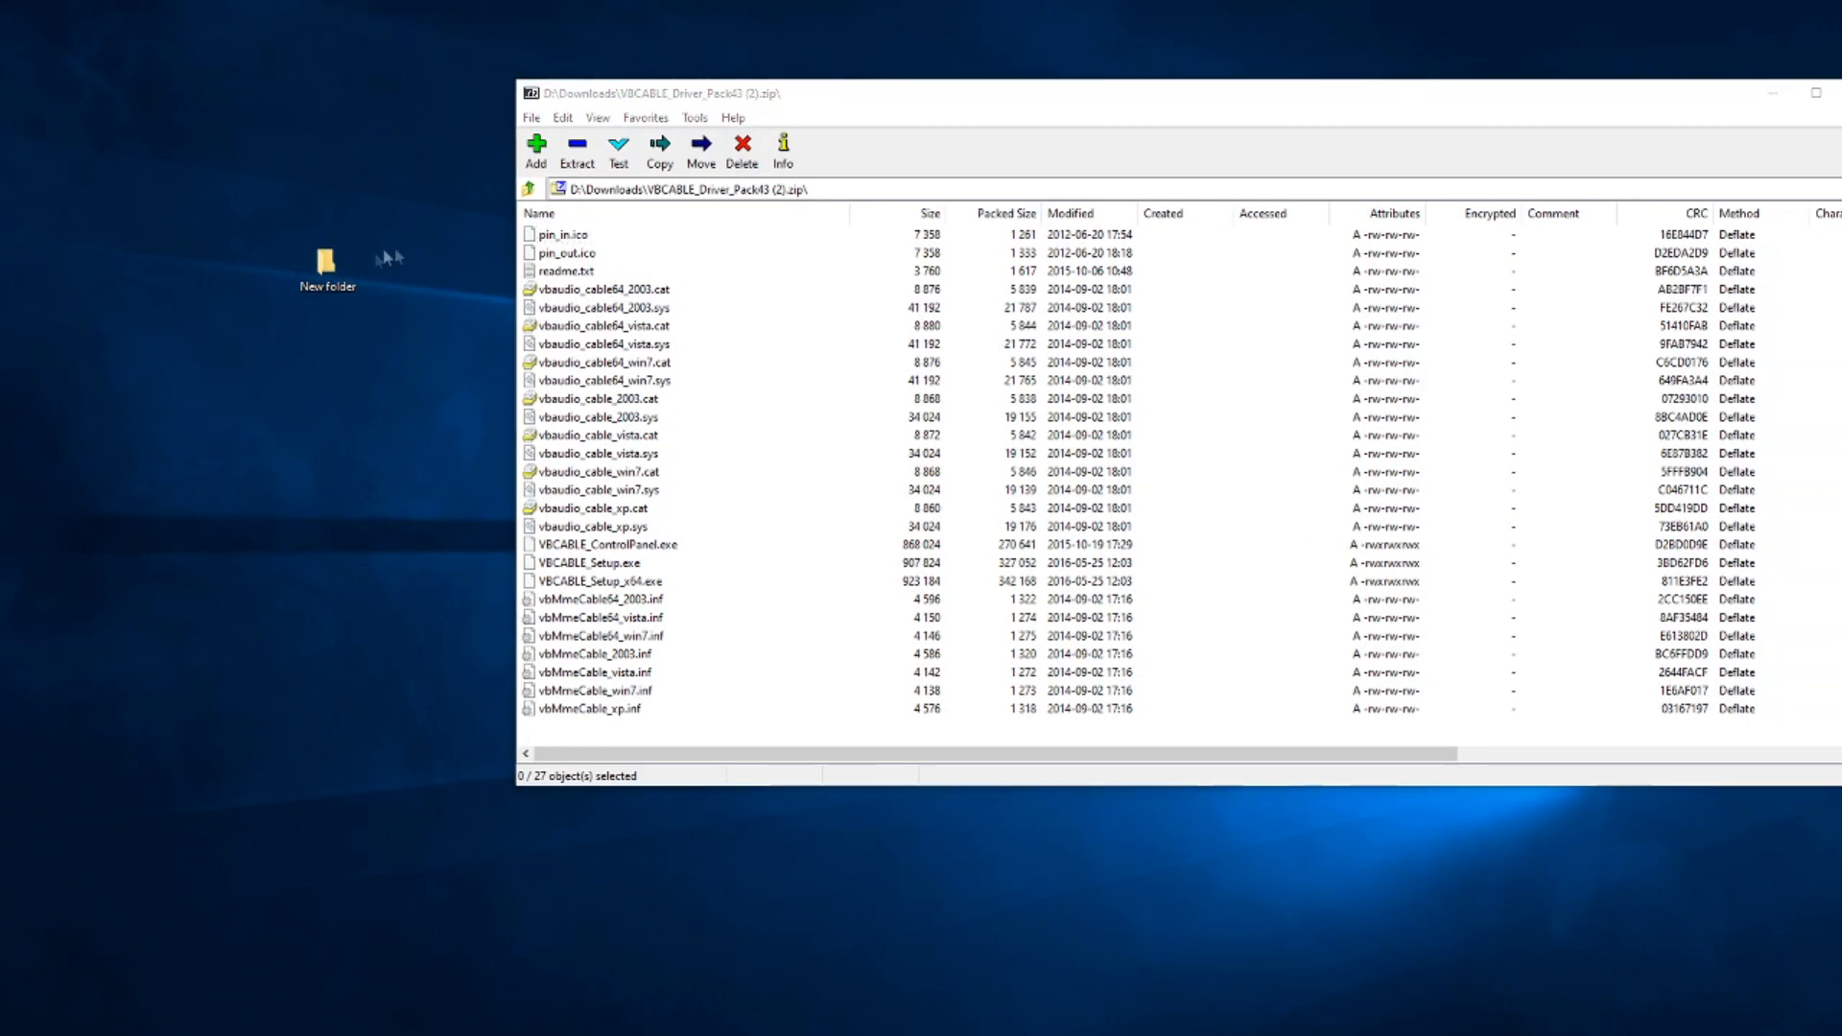
# Rename the new desktop folder as "VB cable driver".
pyautogui.click(336, 282)
pyautogui.click(338, 288)
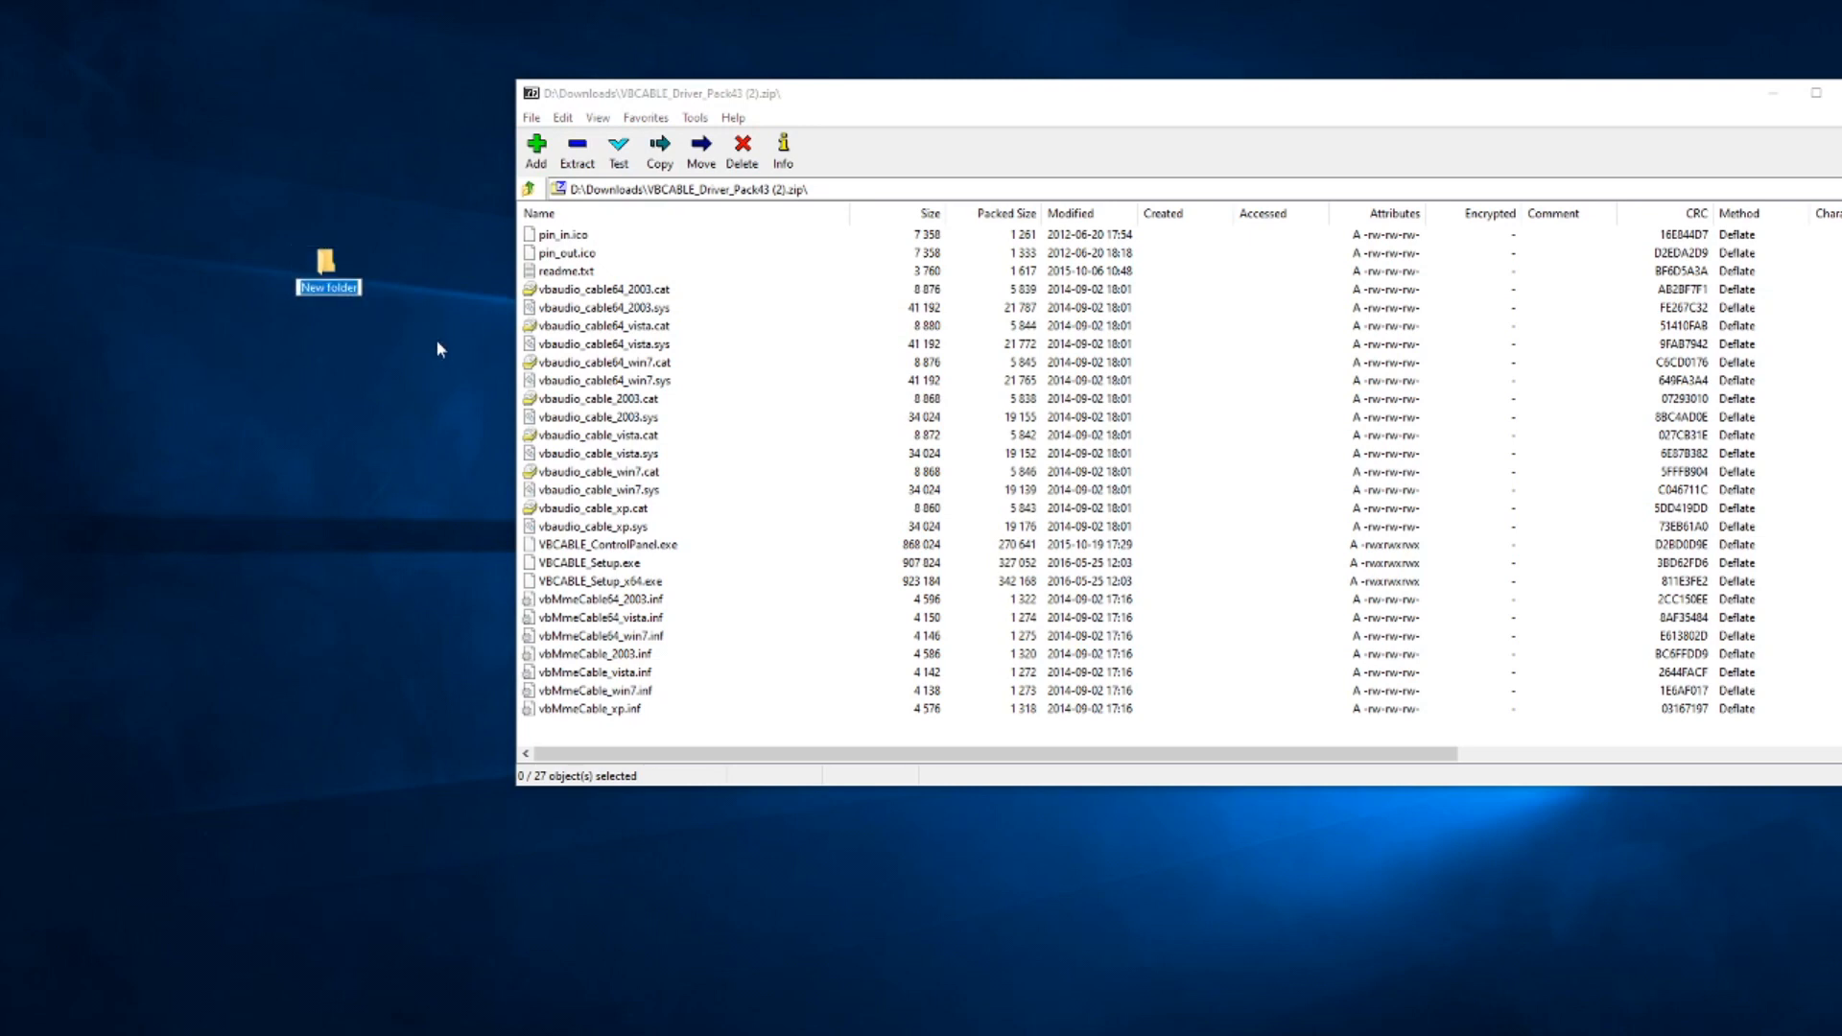
pyautogui.write('VB cable driver')
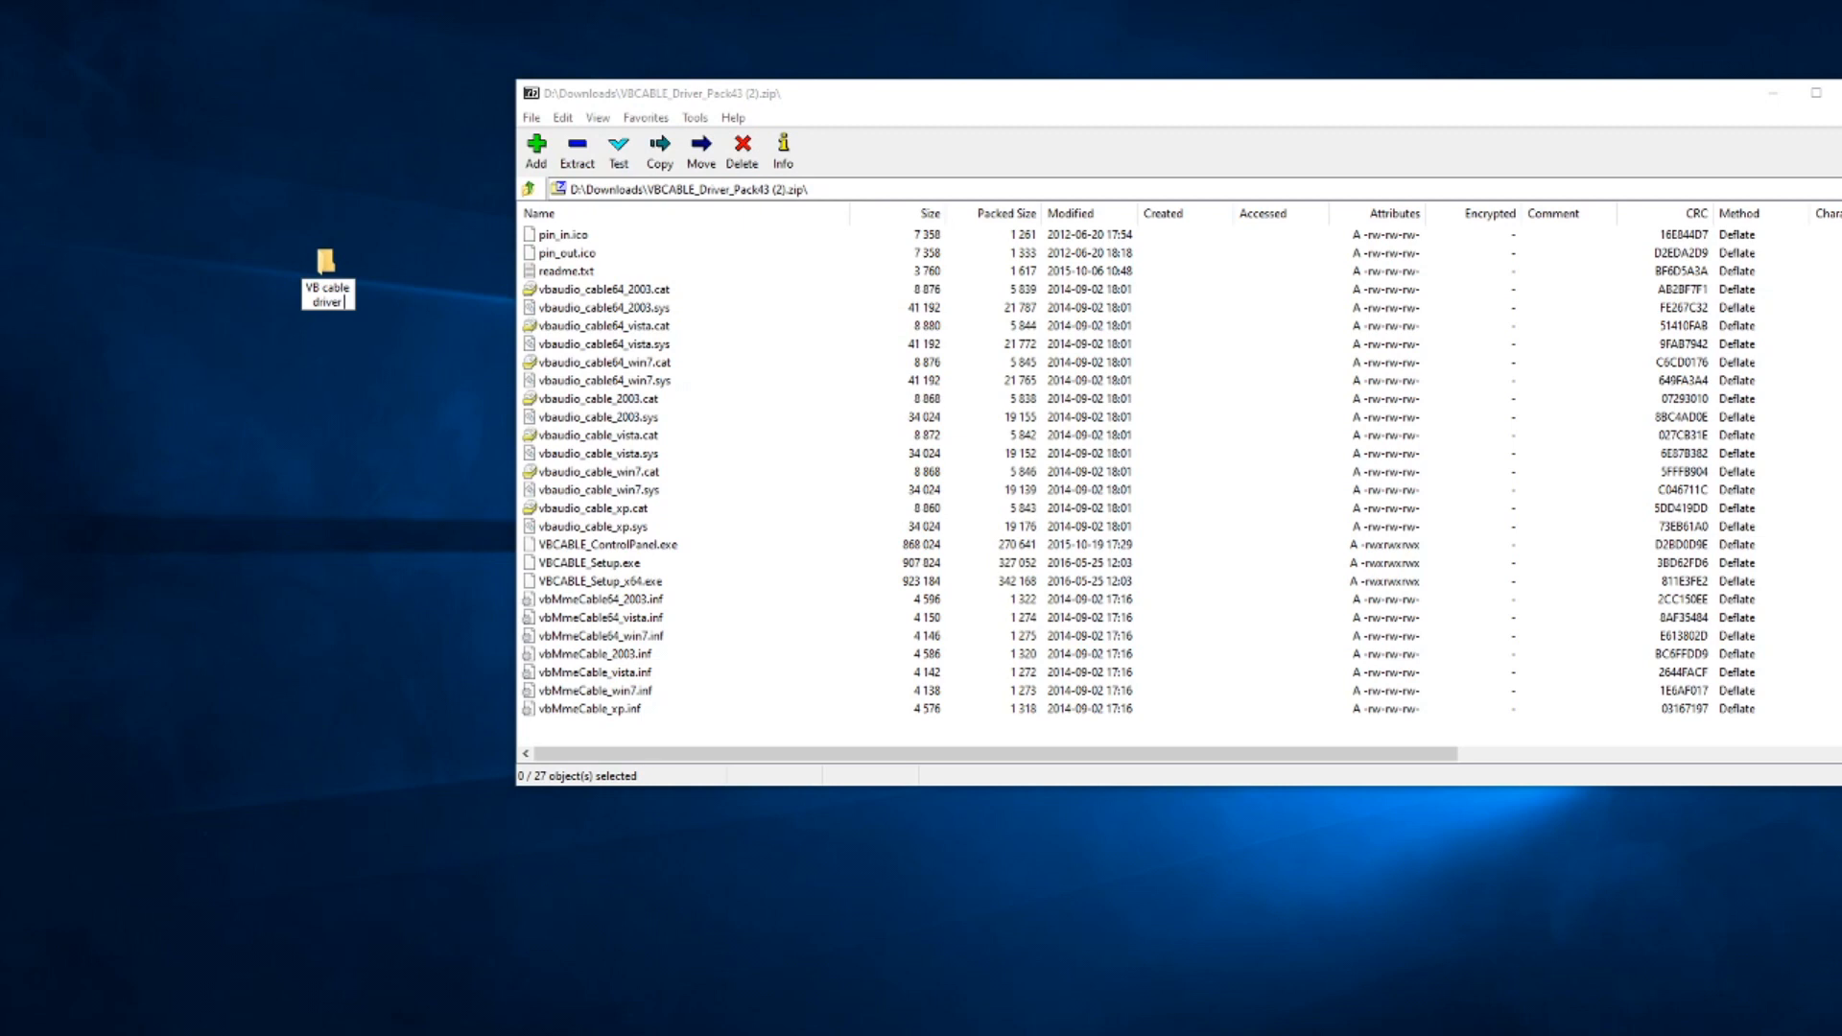
pyautogui.press('Return')
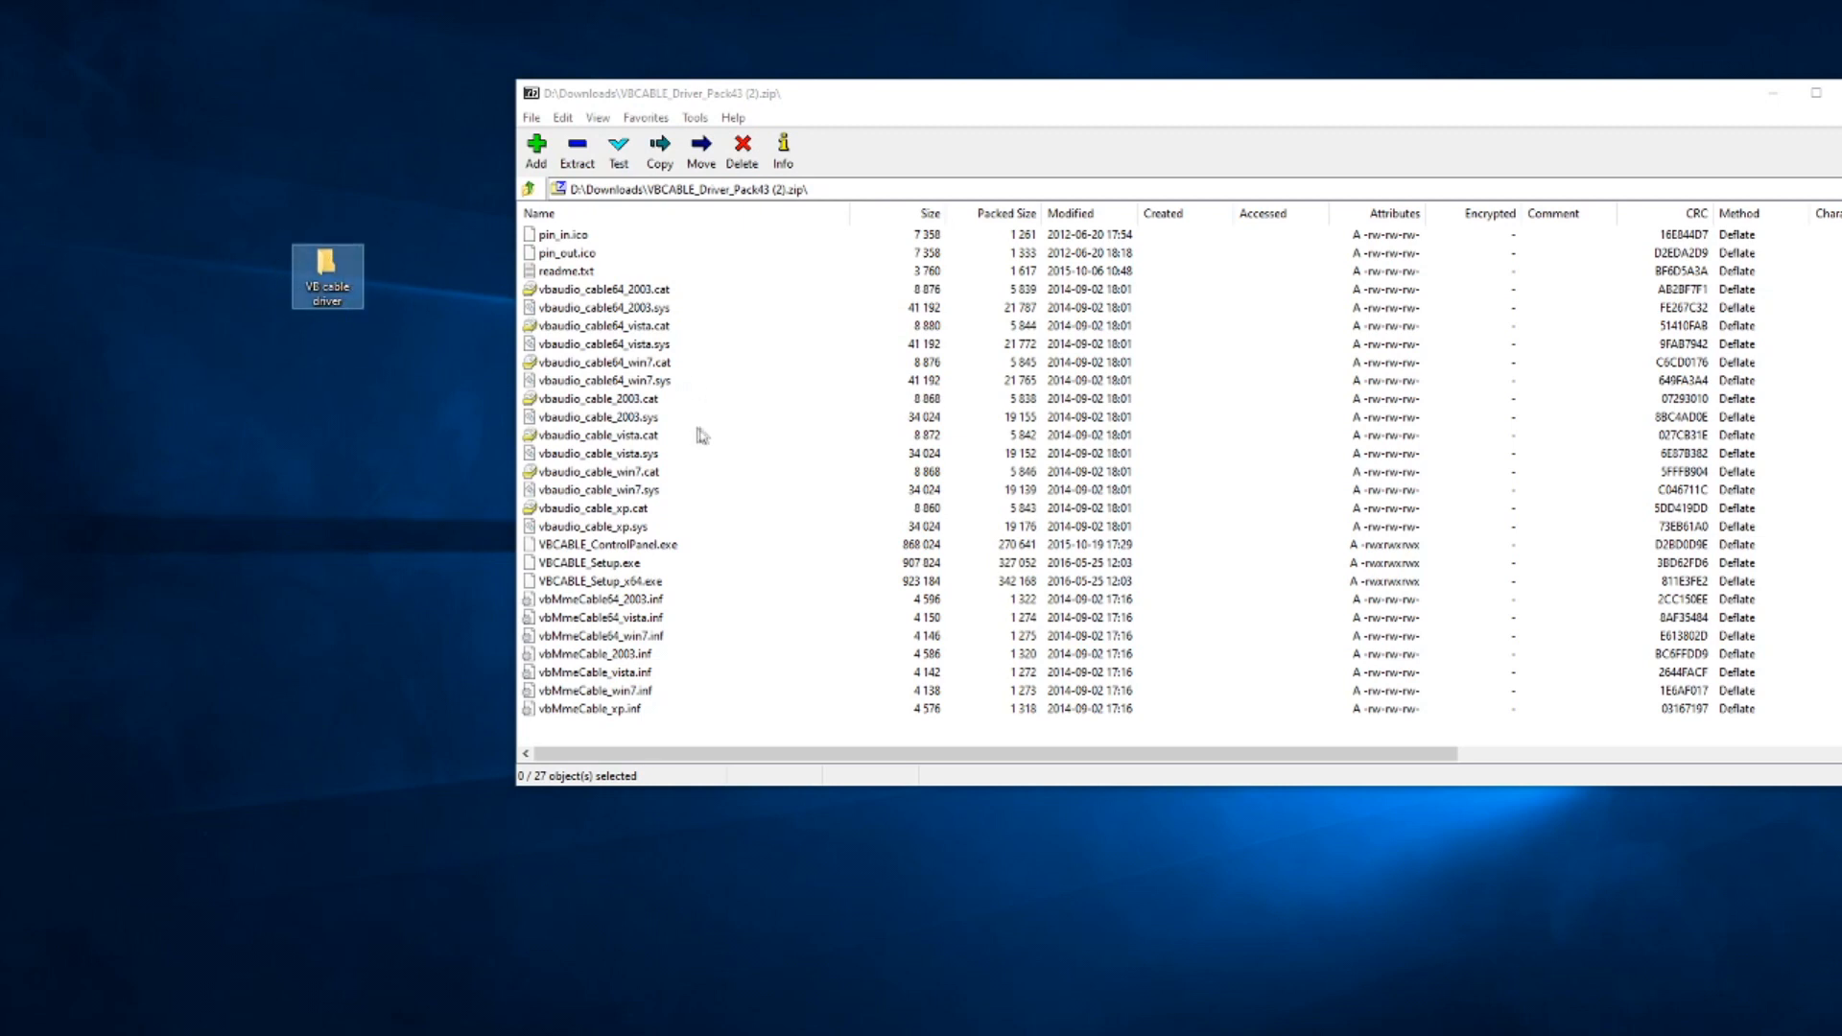
# Extract all archive files into the VB cable driver folder and launch VBCABLE_Setup_x64.exe from there.
pyautogui.click(643, 419)
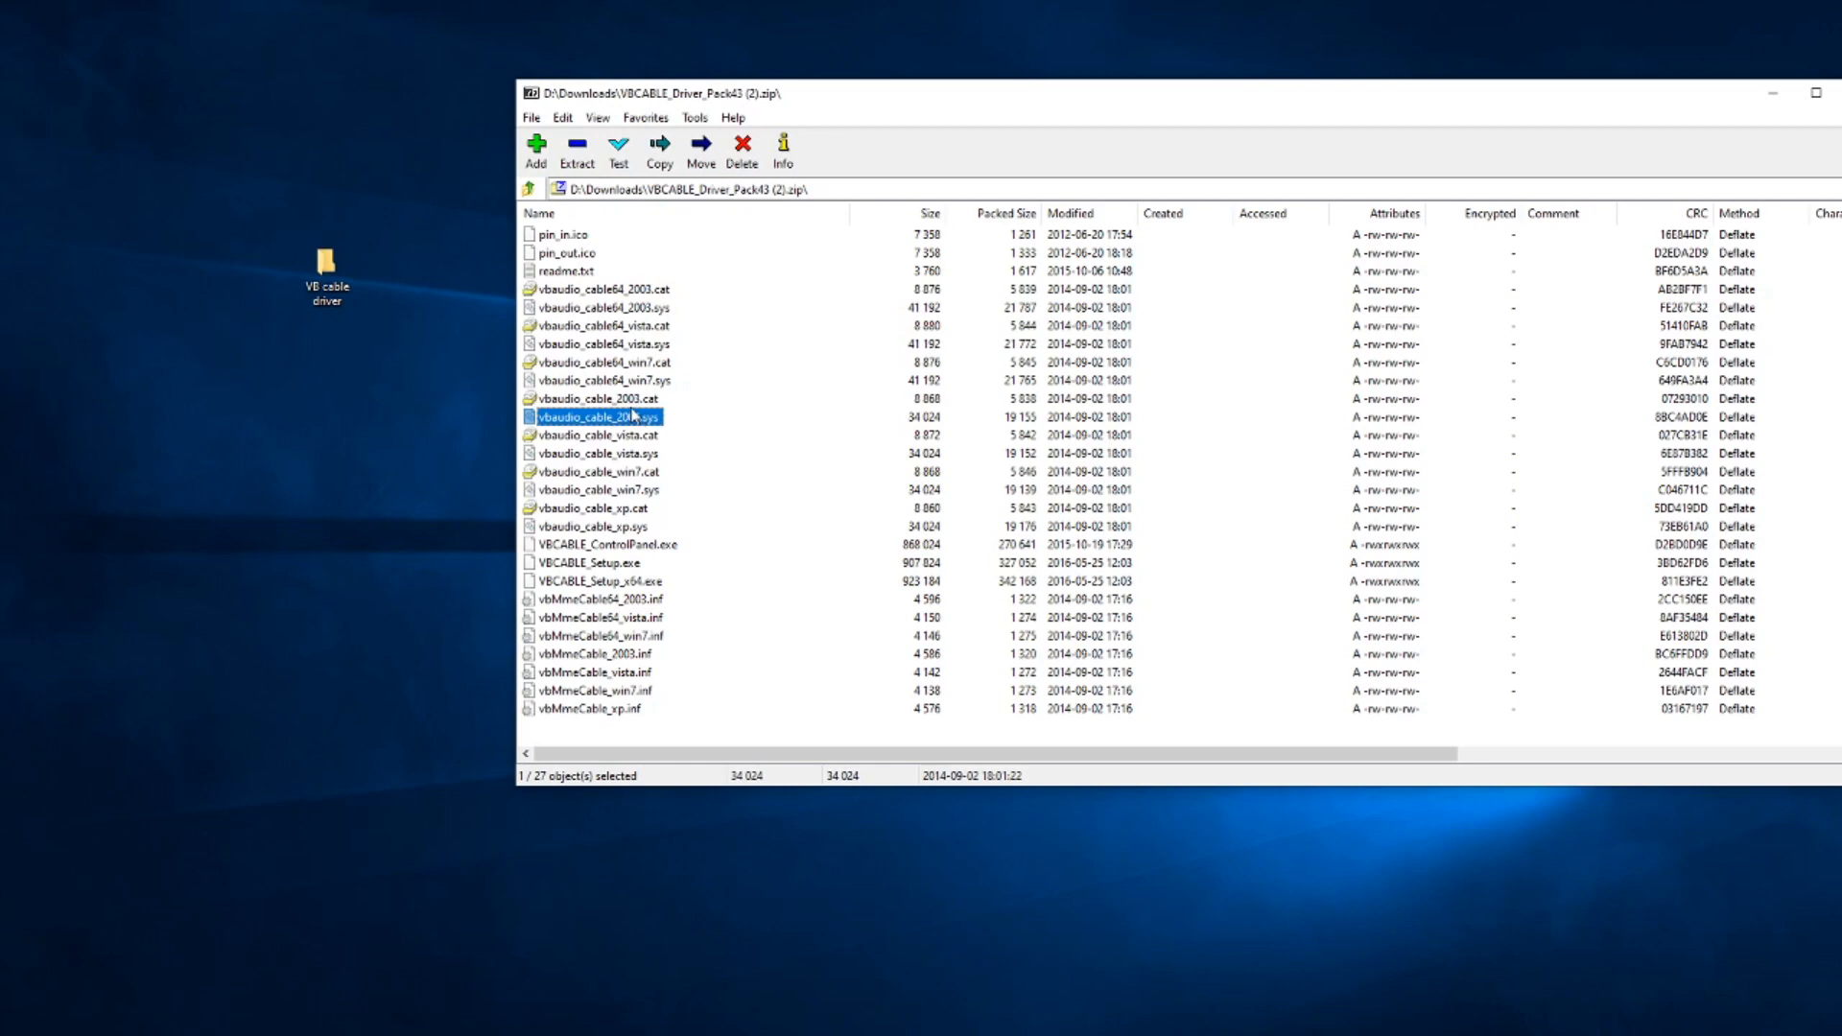
pyautogui.hotkey('ctrl', 'a')
pyautogui.moveTo(641, 471); pyautogui.dragTo(394, 342)
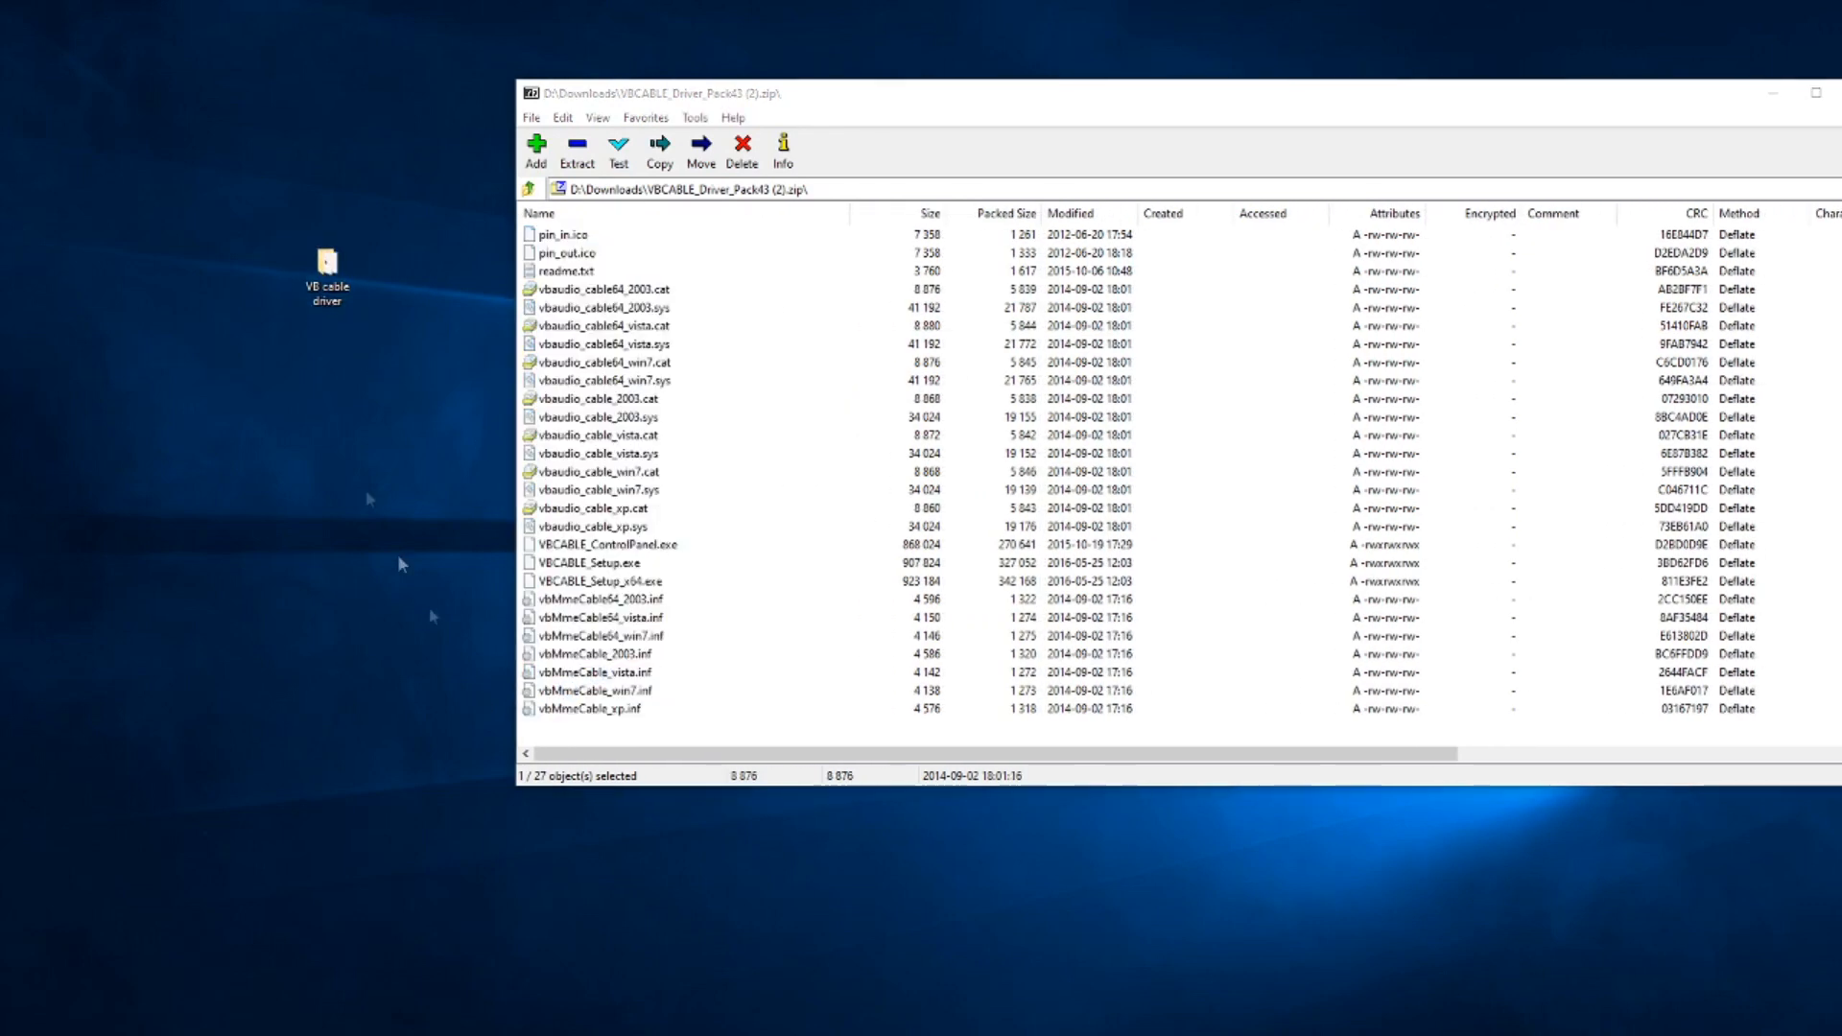
pyautogui.doubleClick(331, 293)
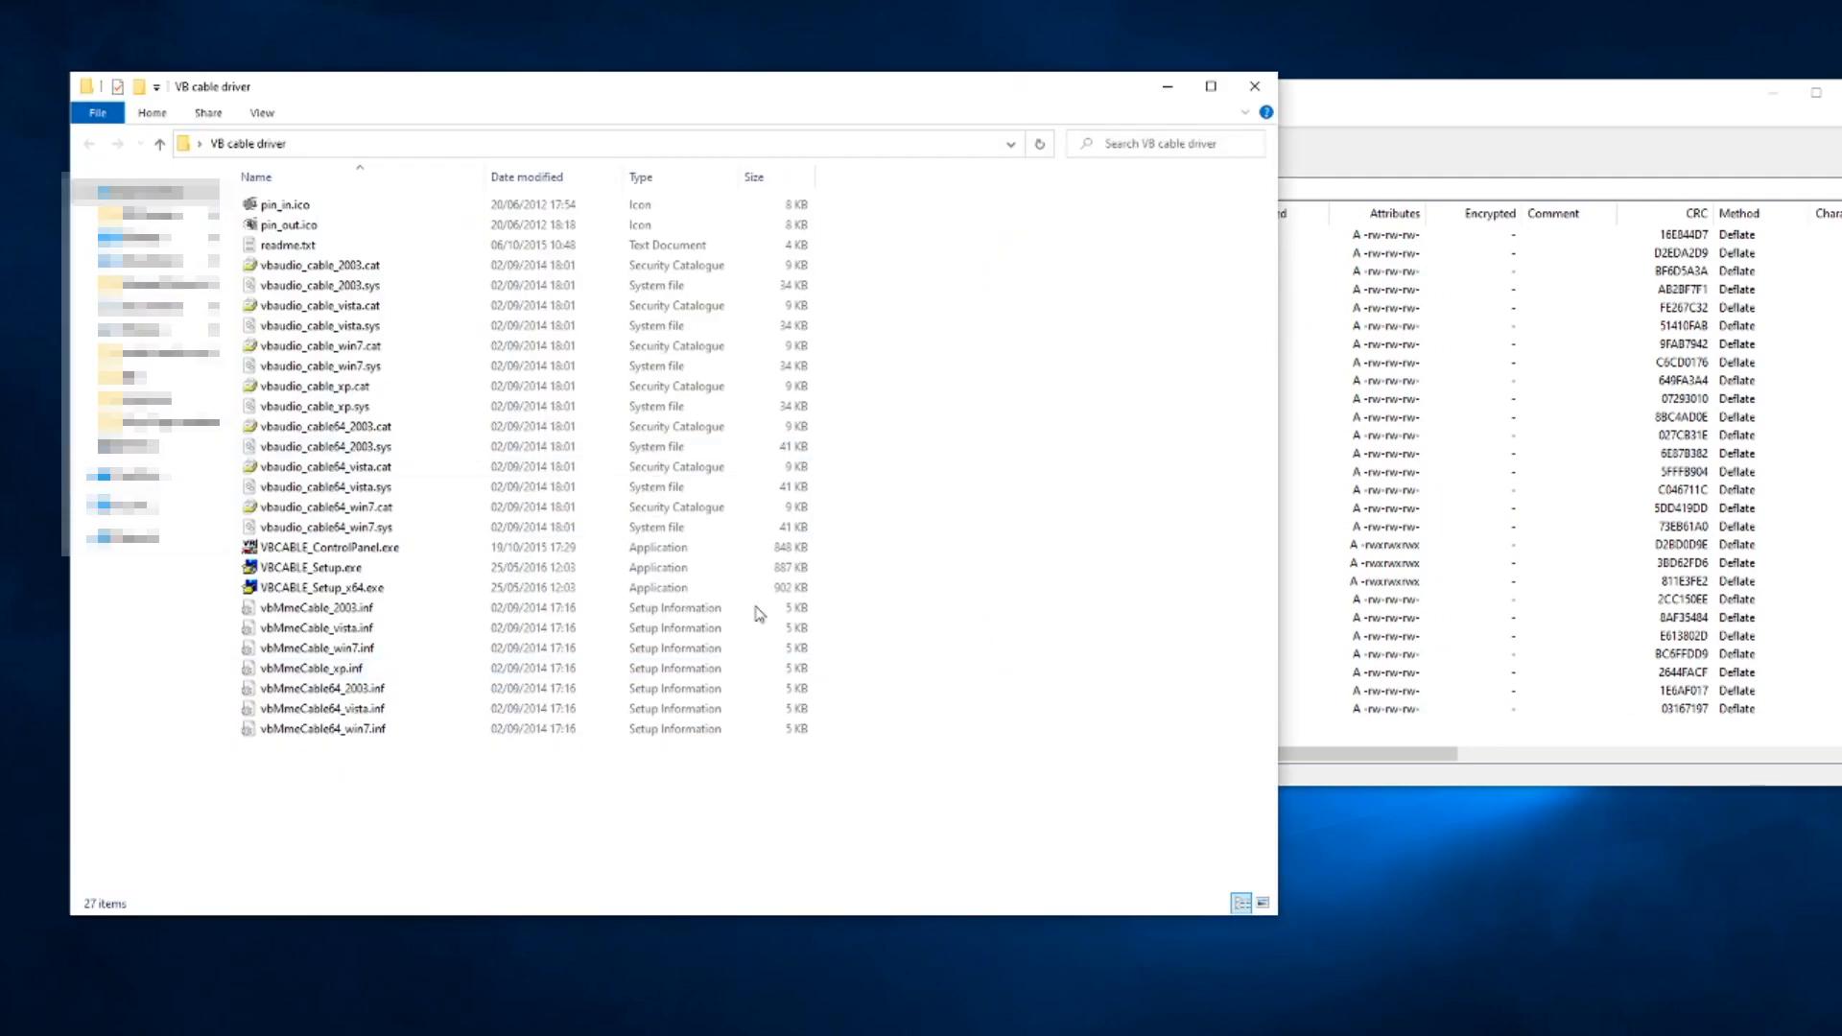
pyautogui.doubleClick(377, 590)
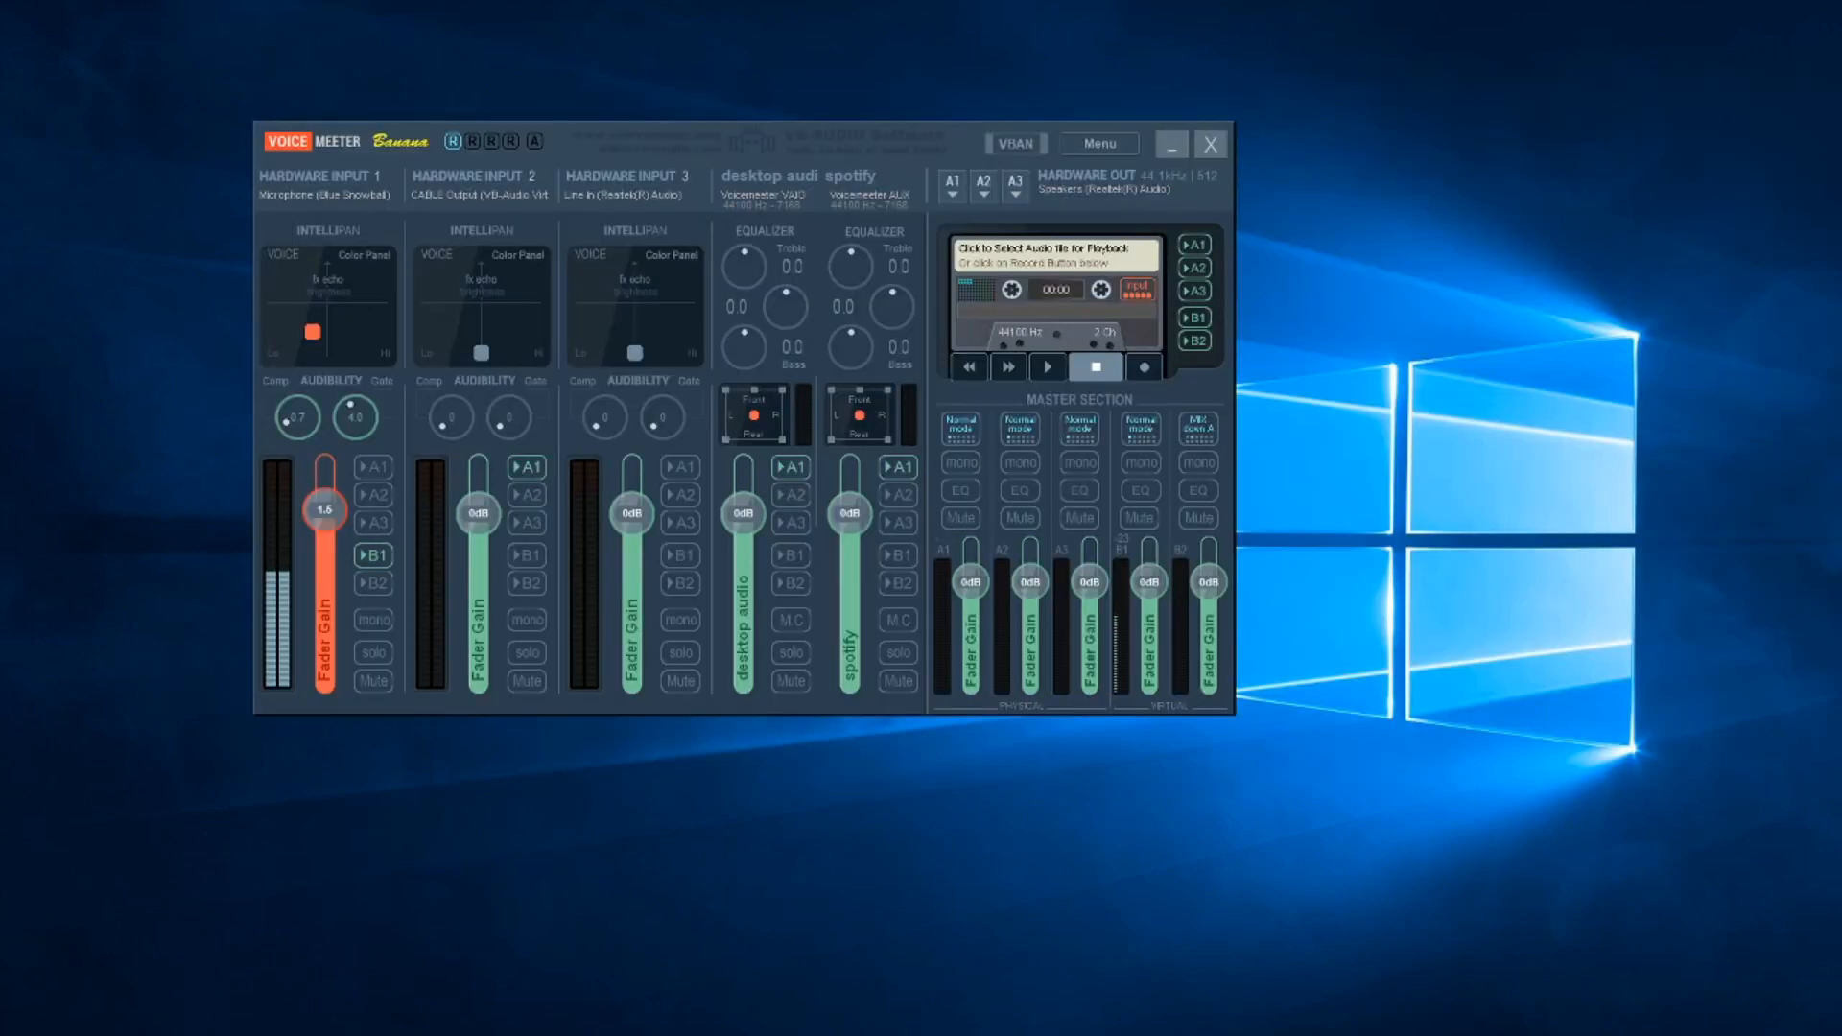
# Rename Hardware Input 2 in the Voicemeeter Banana mixer to "Discord".
pyautogui.moveTo(926, 146); pyautogui.dragTo(985, 201)
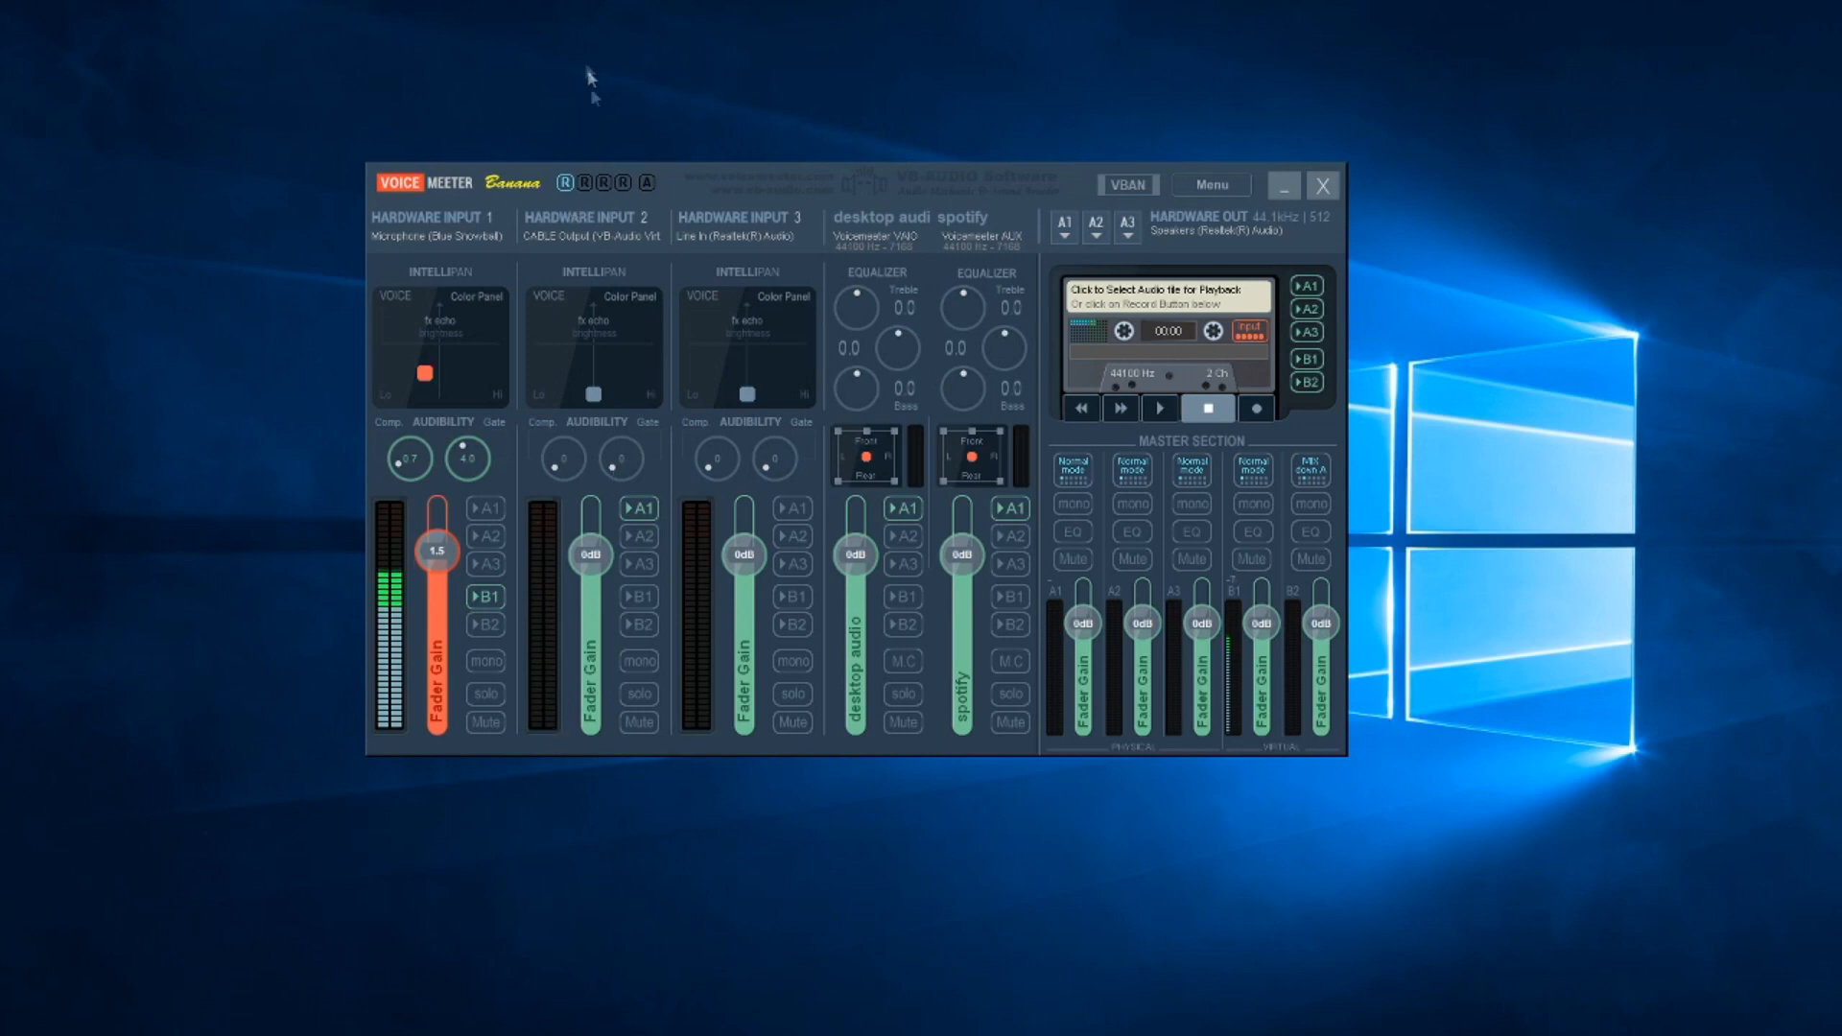
pyautogui.rightClick(589, 223)
pyautogui.write('Discortd')
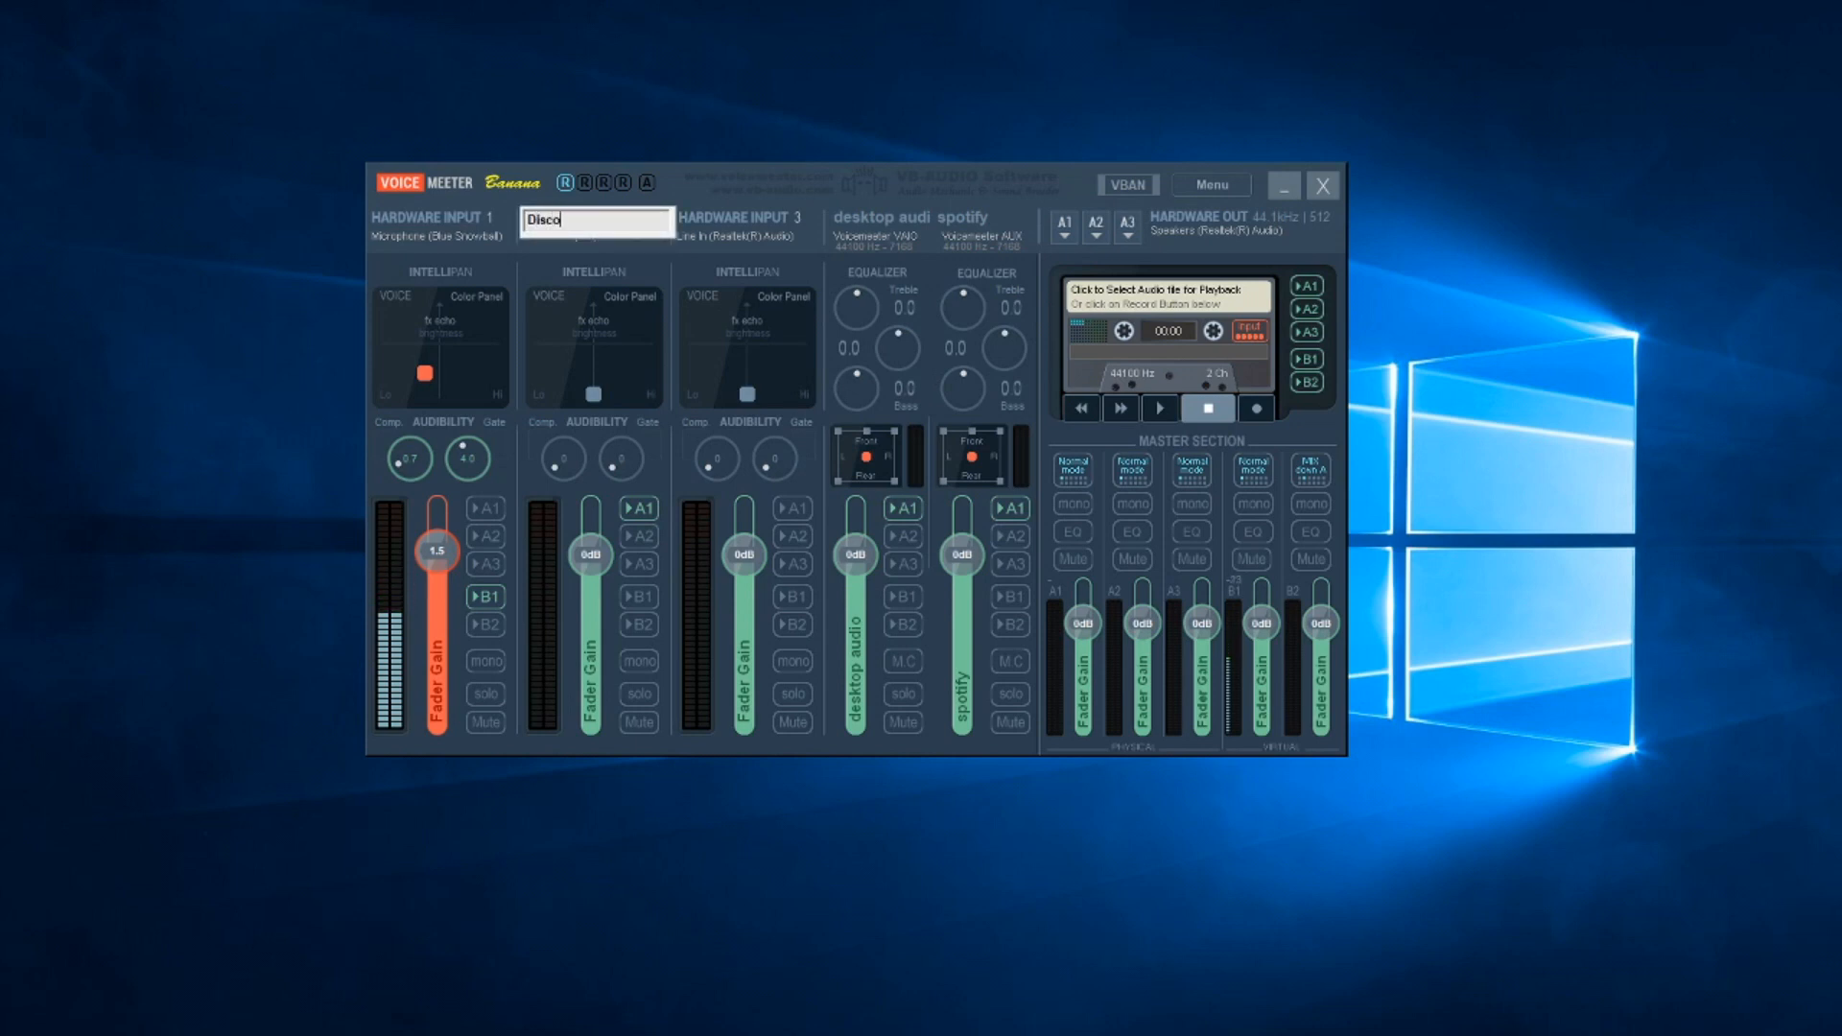
pyautogui.press('BackSpace')
pyautogui.press('BackSpace')
pyautogui.write('d')
pyautogui.press('Return')
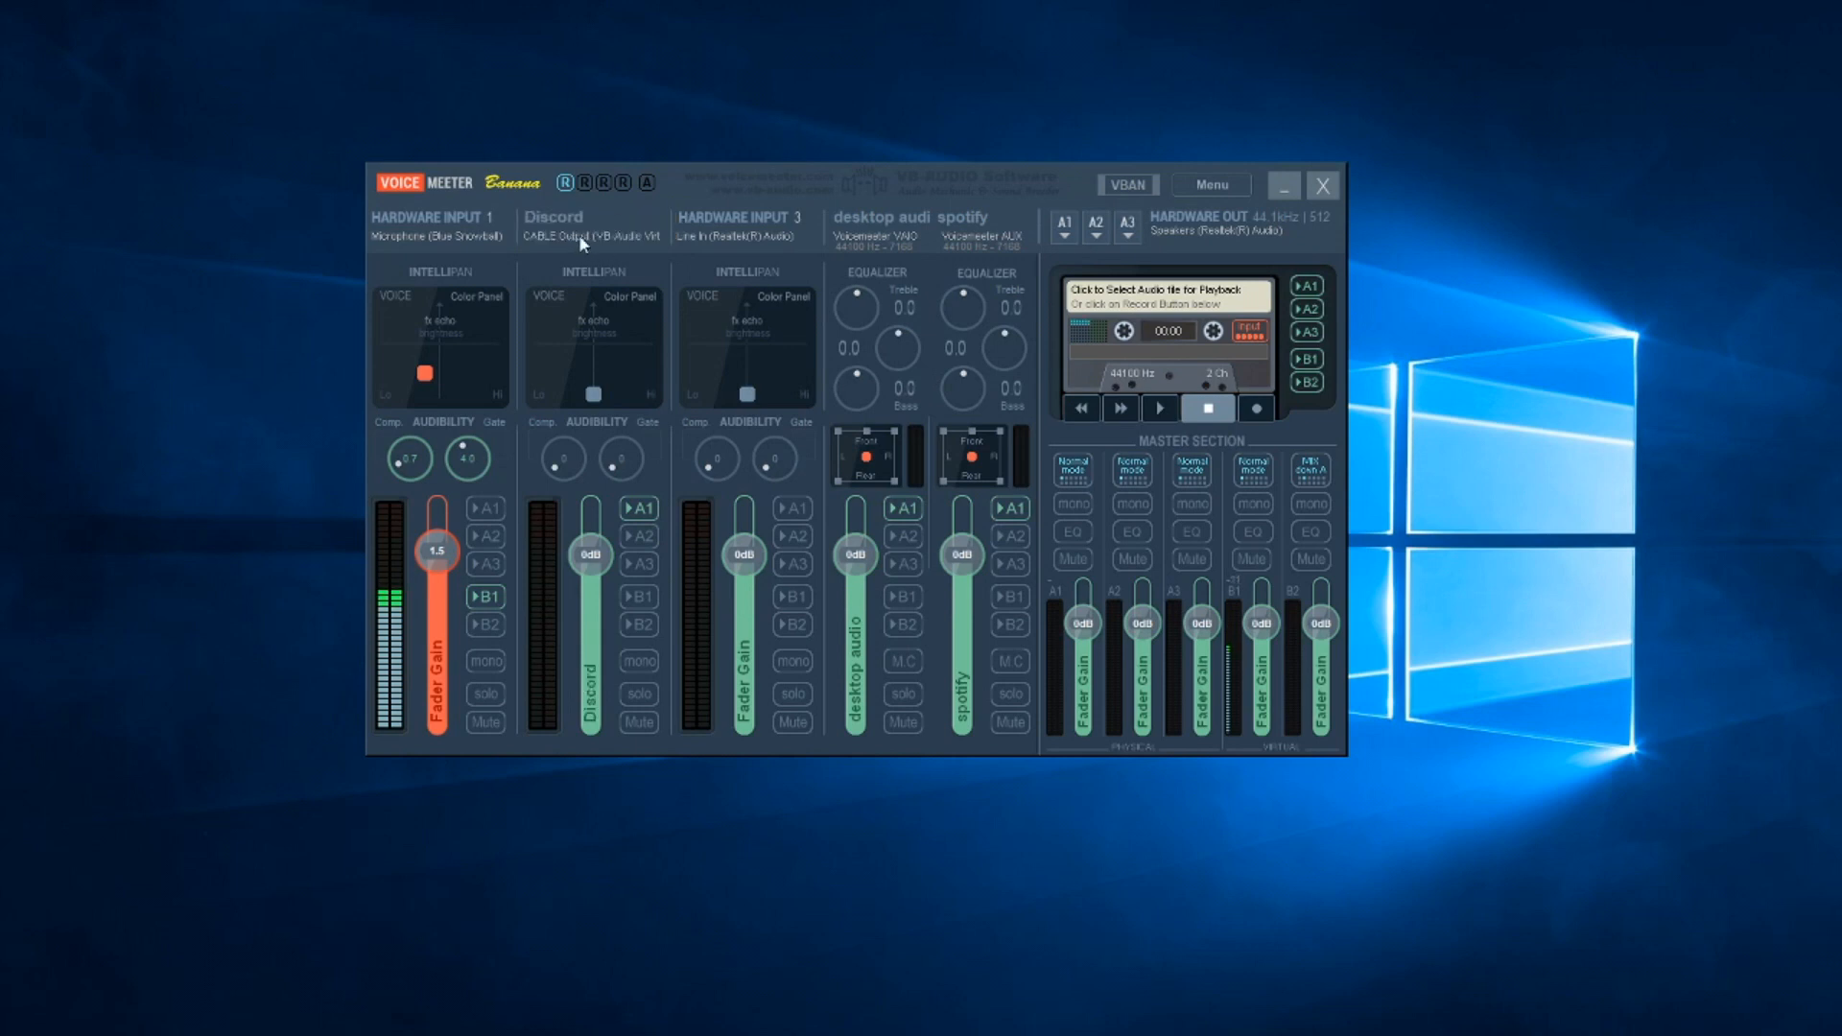
# Assign the WDM CABLE Output device to the Discord input and WDM: Speakers (Realtek(R) Audio) to hardware output A1.
pyautogui.click(579, 234)
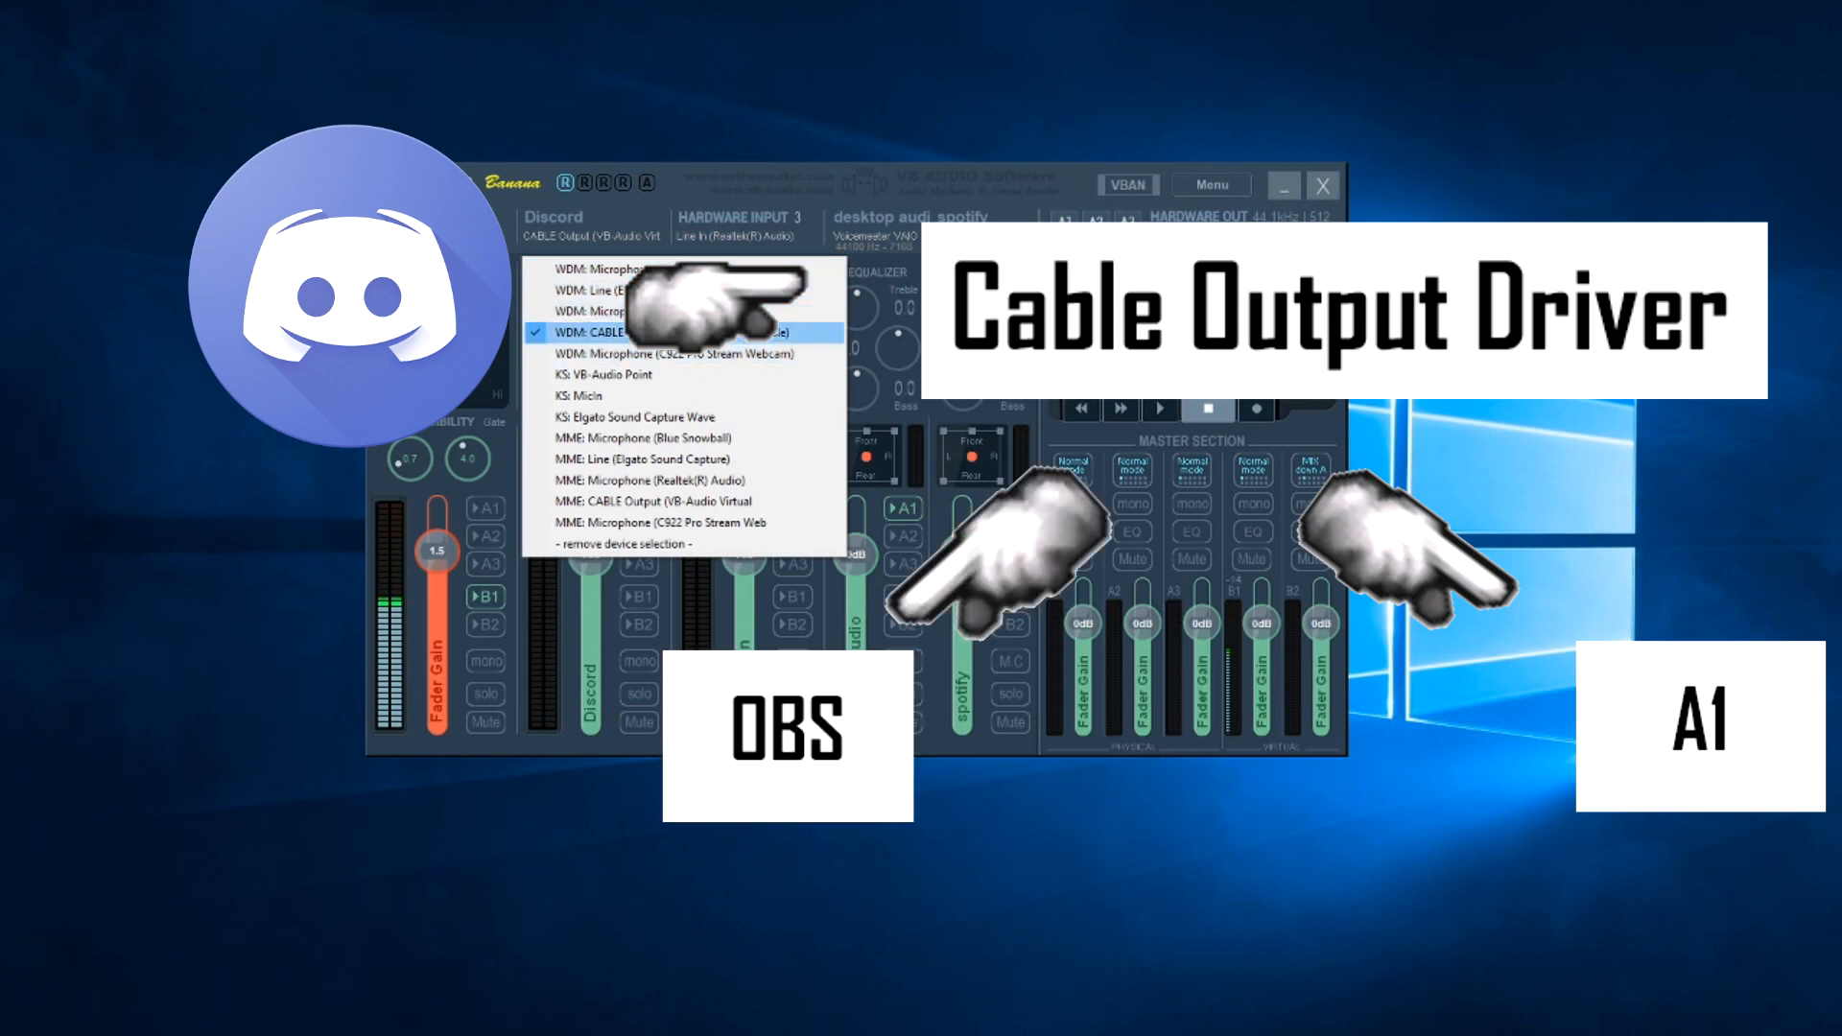
pyautogui.click(645, 335)
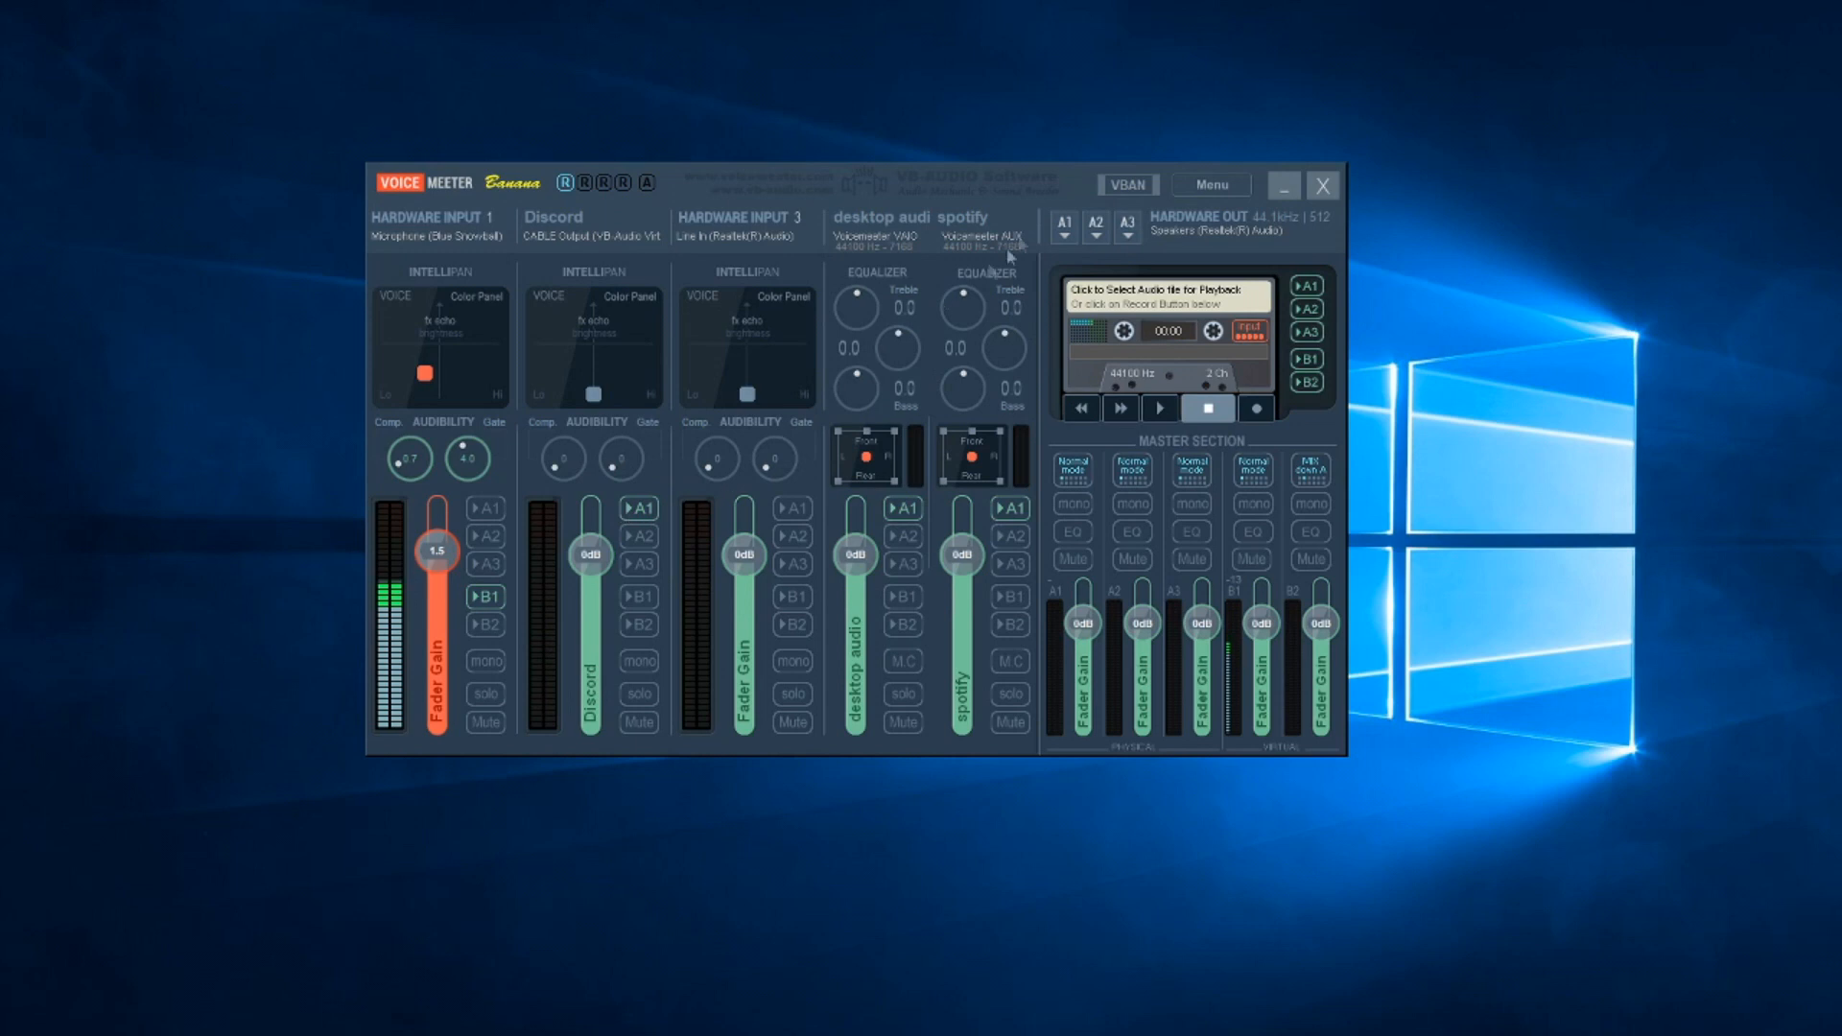
pyautogui.click(1064, 239)
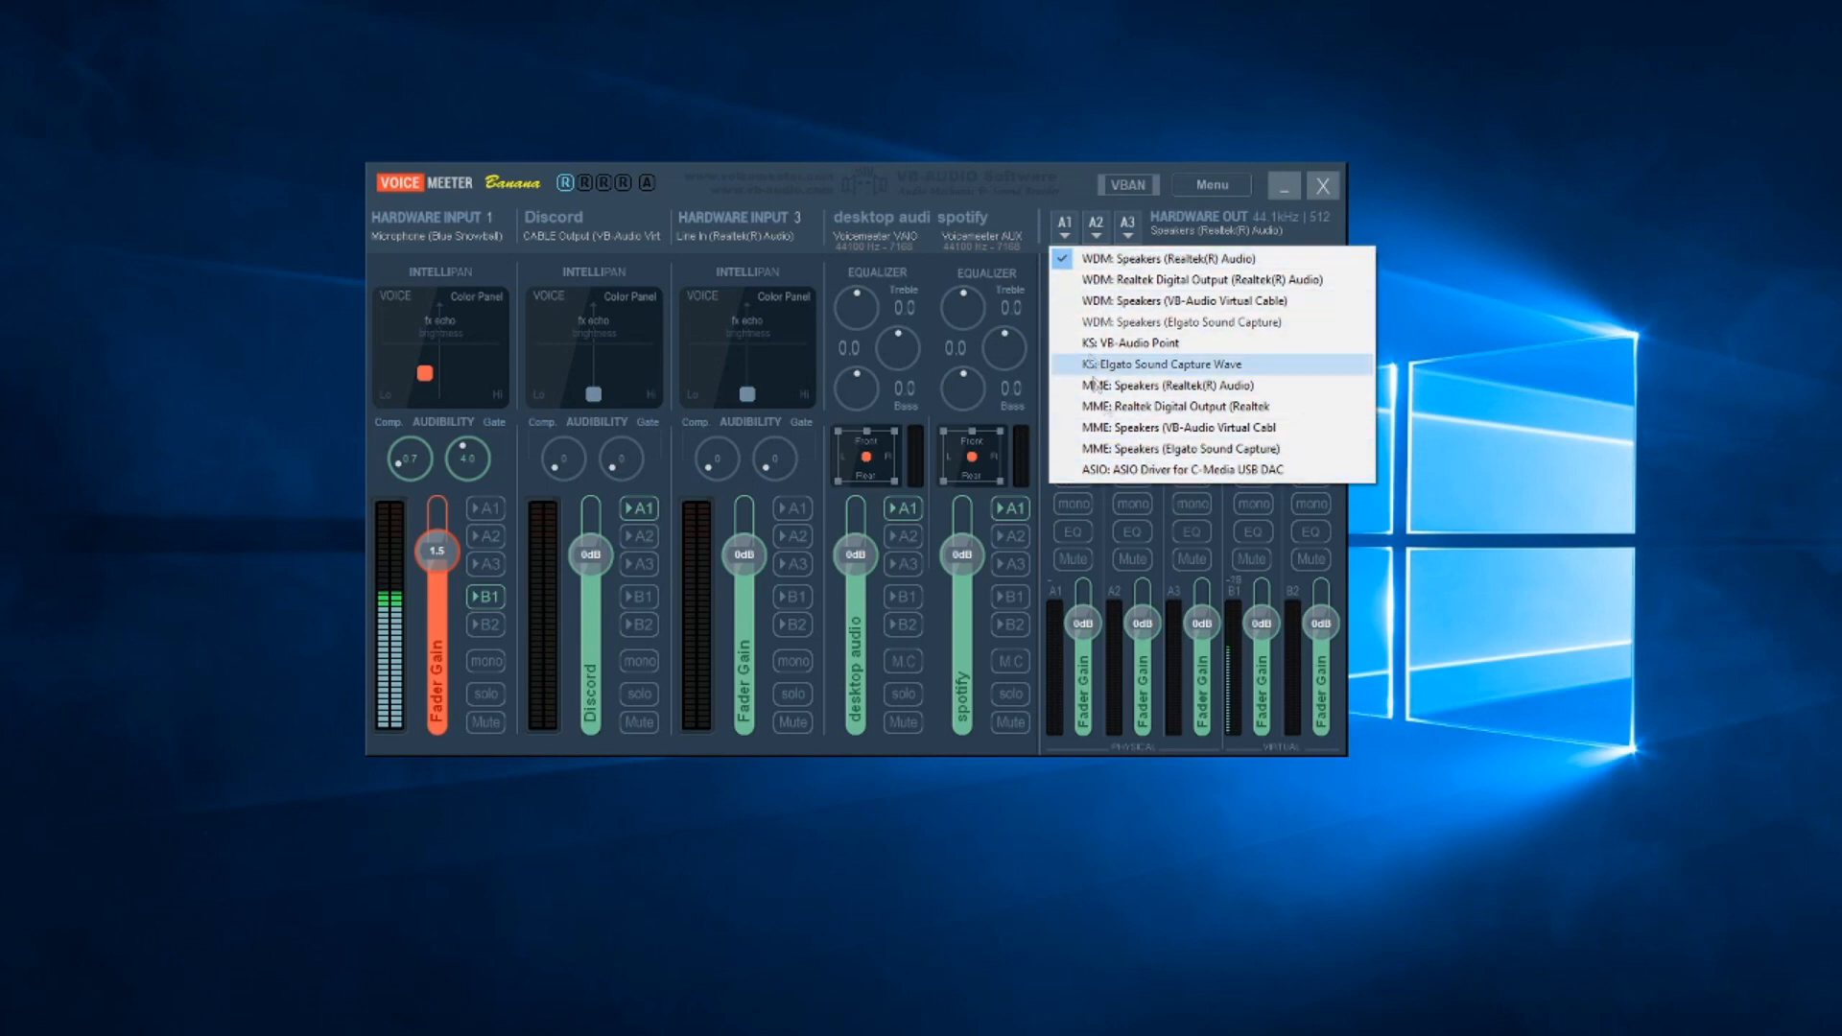
pyautogui.click(1138, 260)
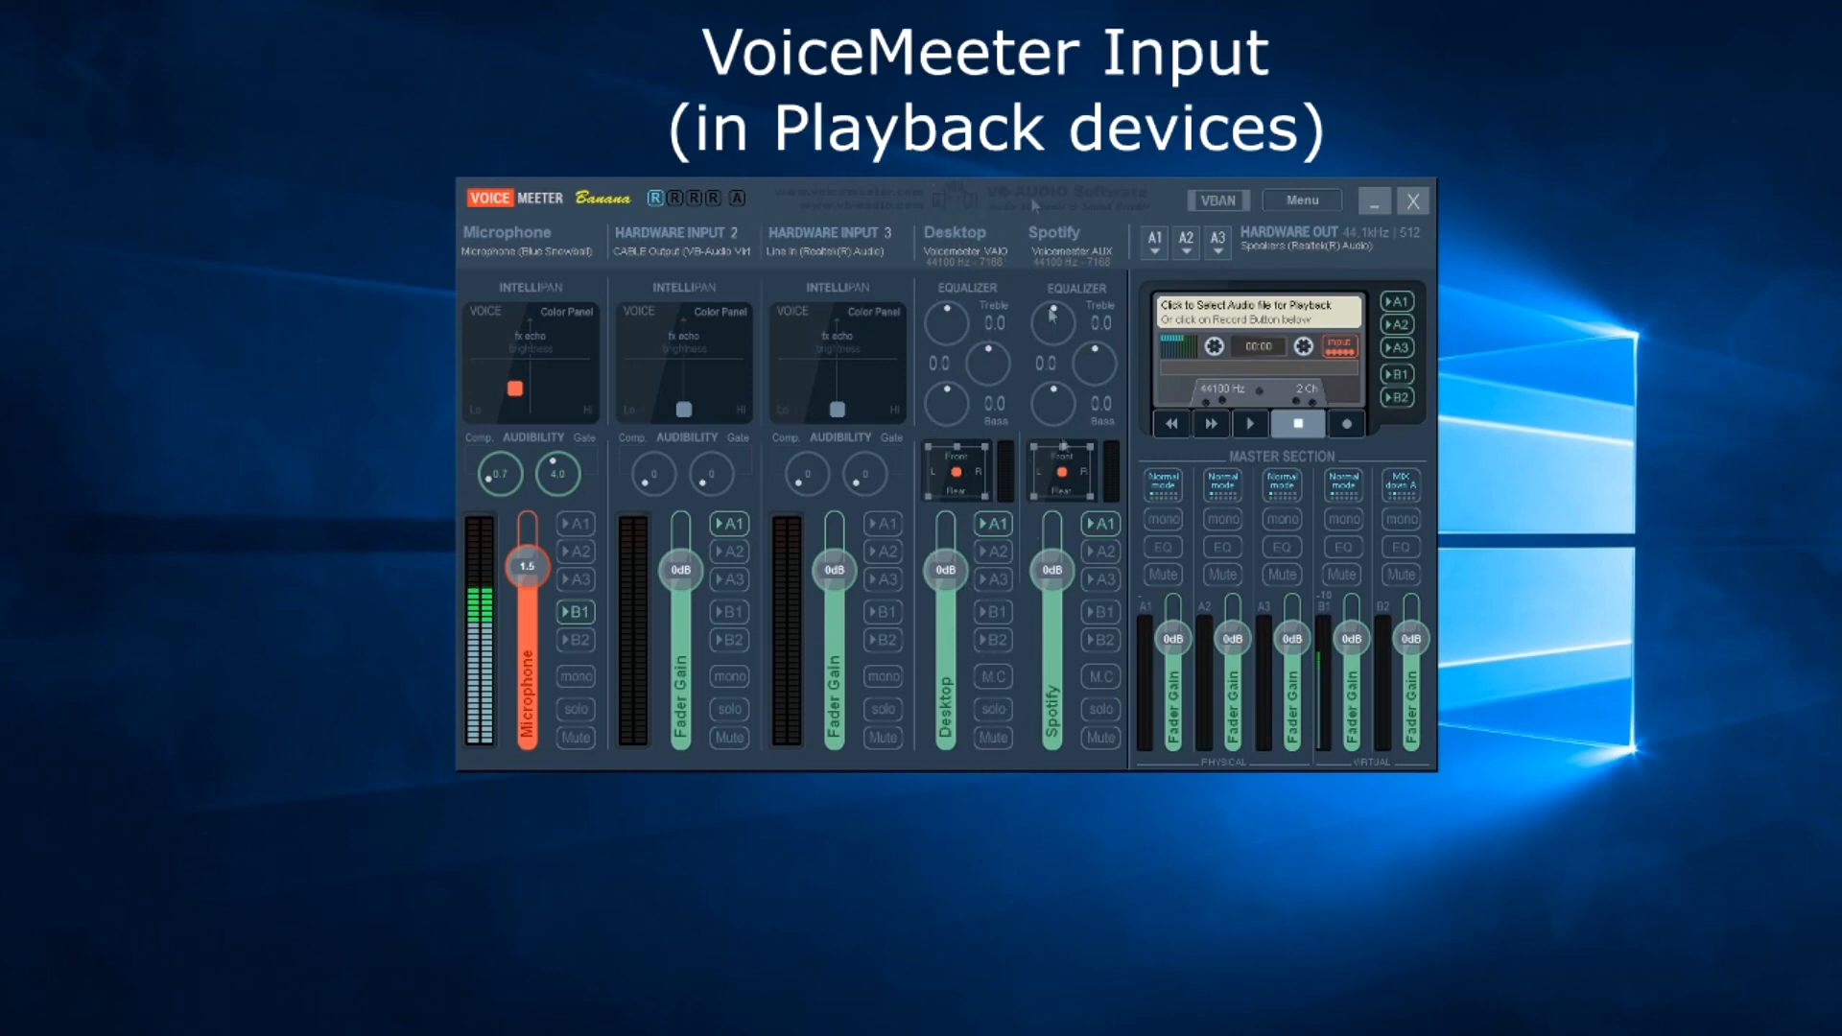
# Open the names of the Desktop and Spotify virtual inputs for editing.
pyautogui.doubleClick(957, 233)
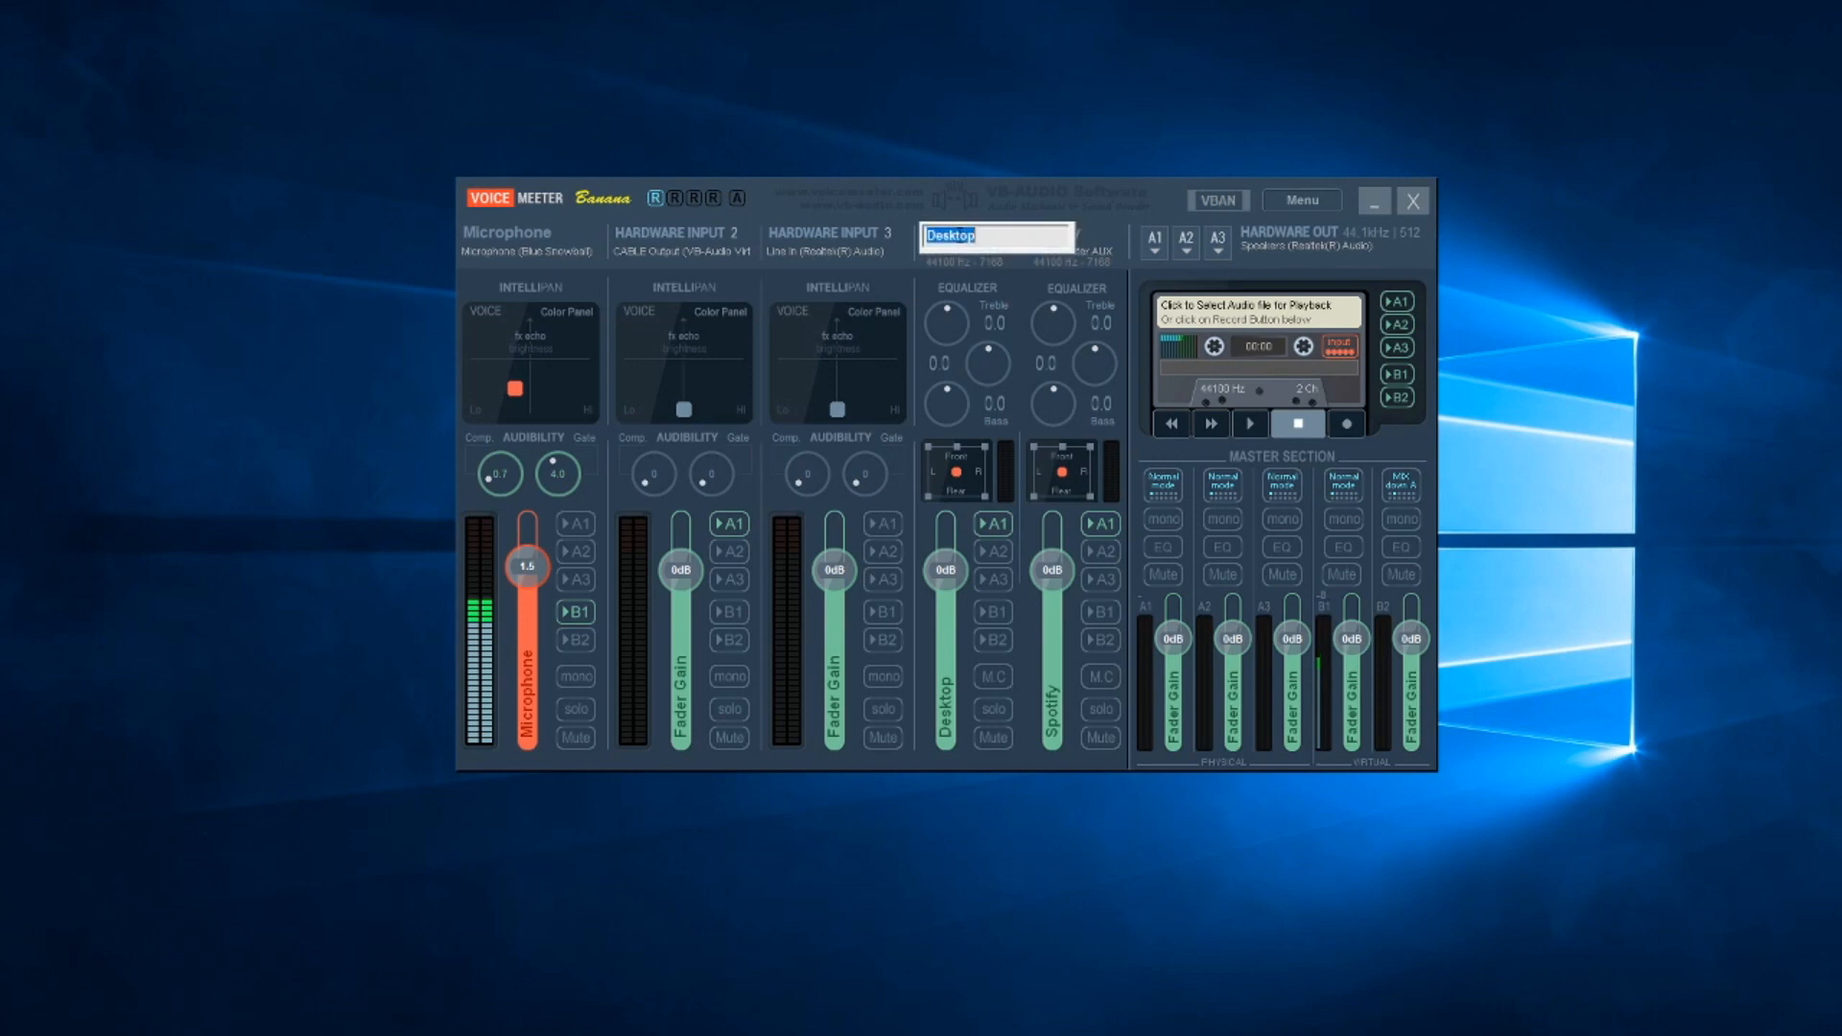
pyautogui.press('Return')
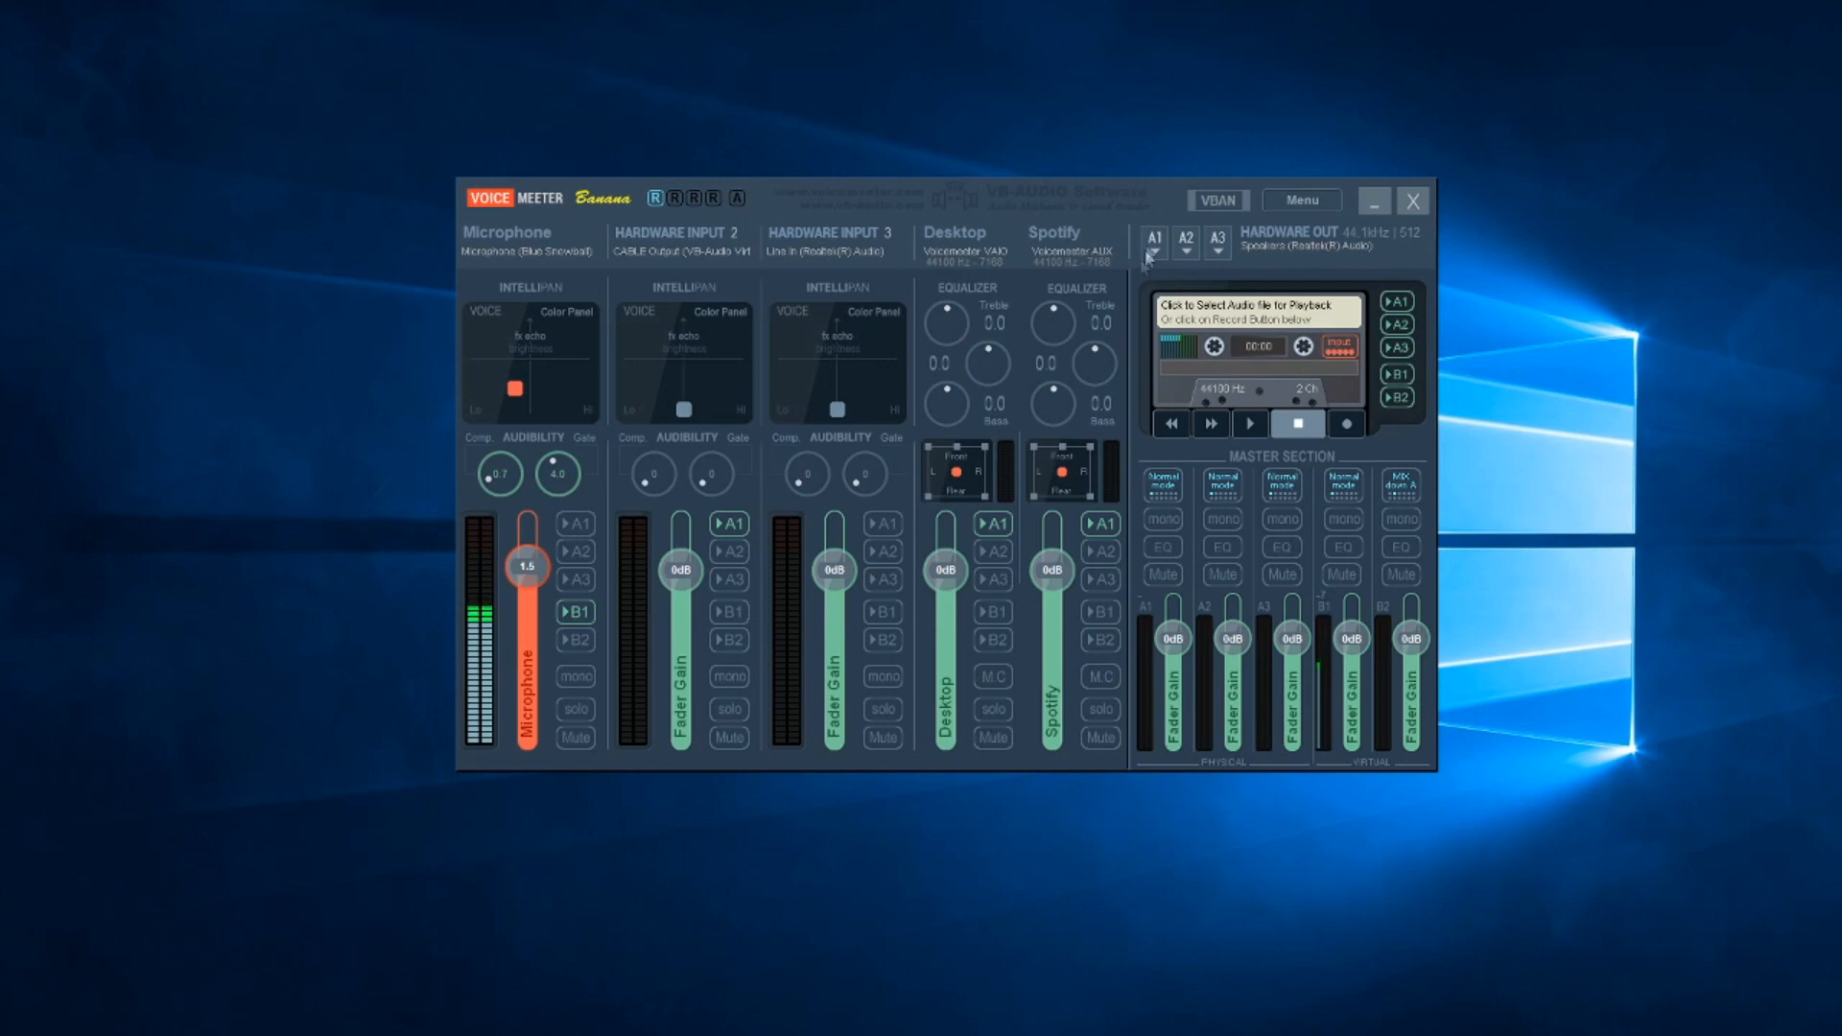
pyautogui.doubleClick(1075, 233)
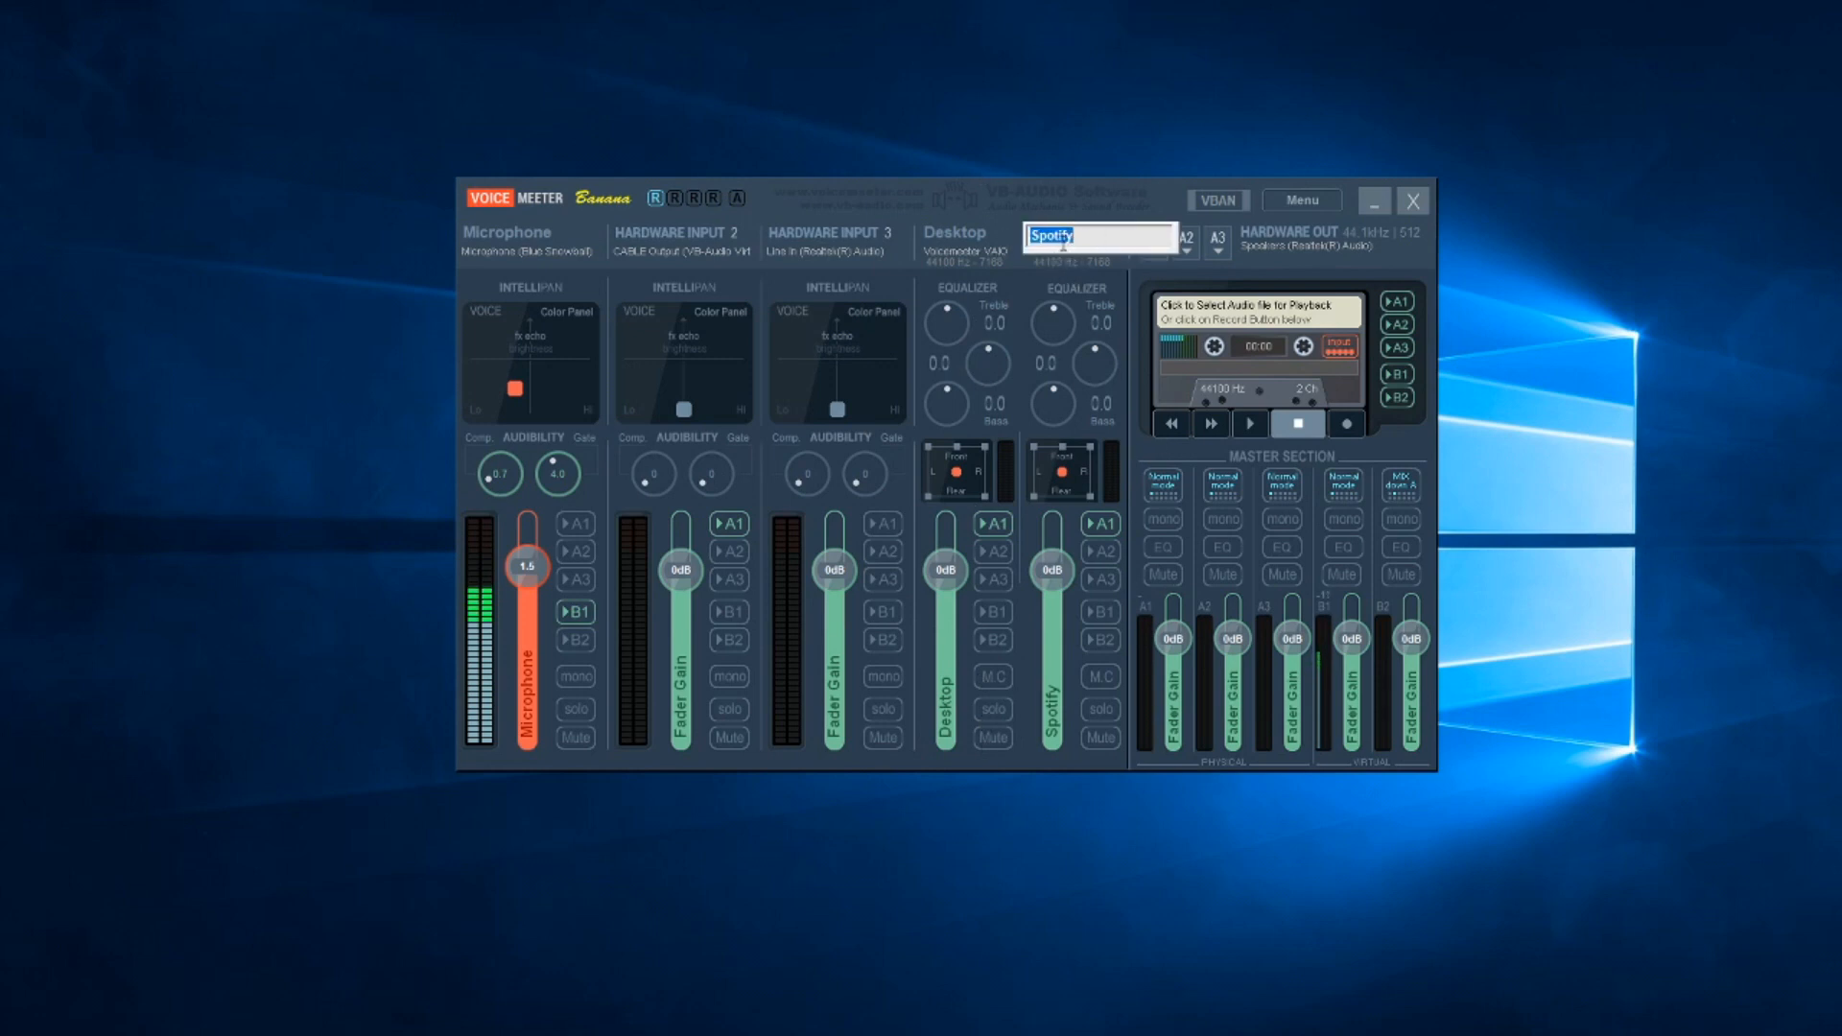
pyautogui.click(1077, 95)
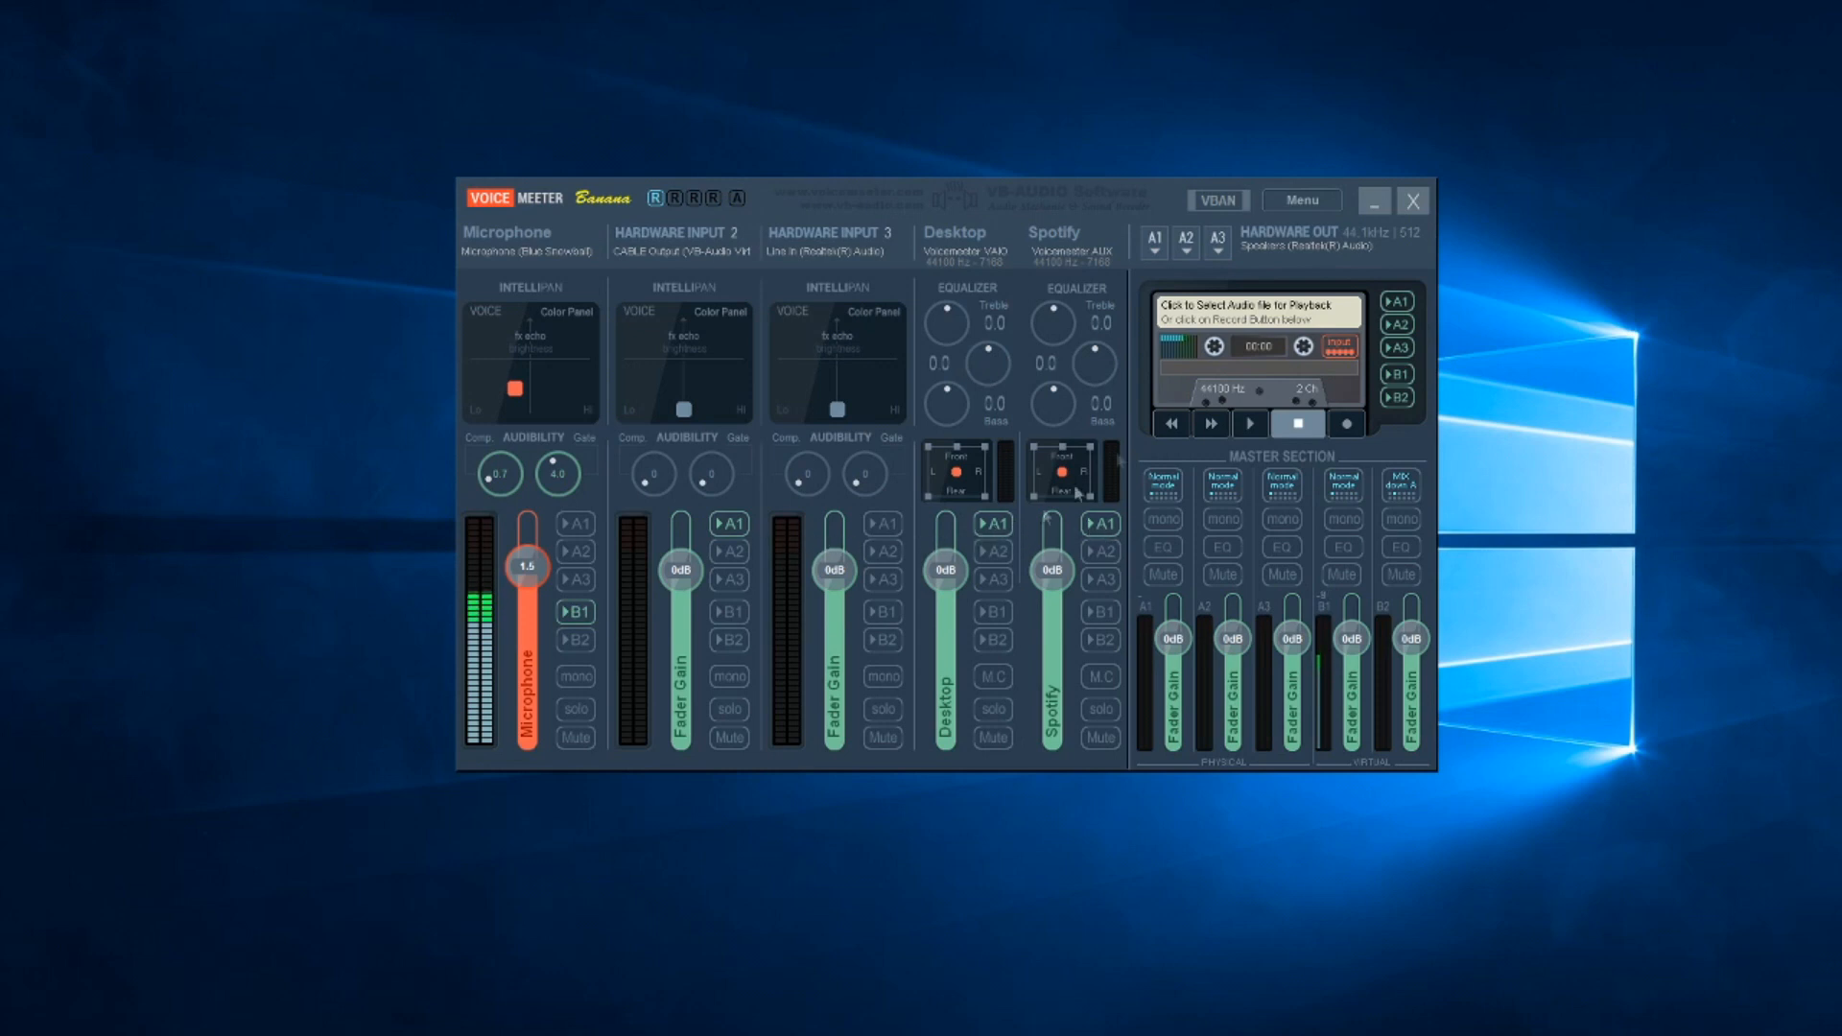
# Check which playback device is assigned to hardware output A1.
pyautogui.click(1158, 252)
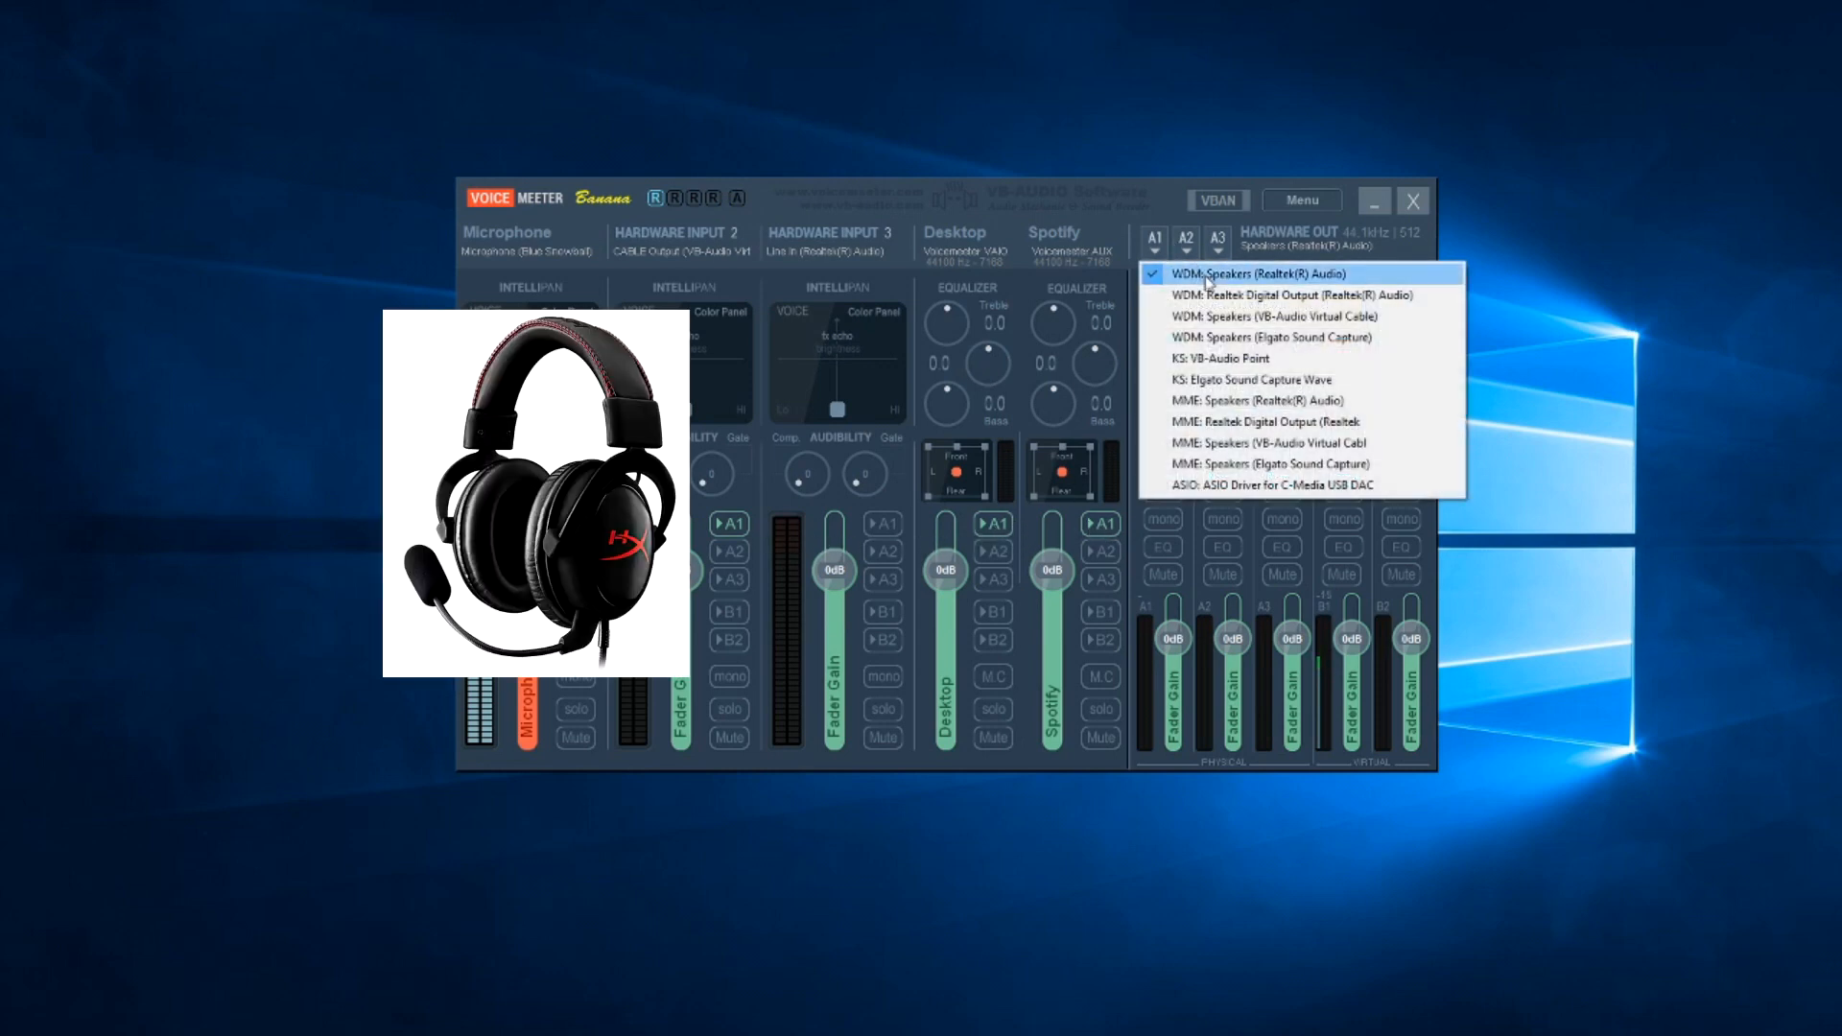
pyautogui.click(992, 525)
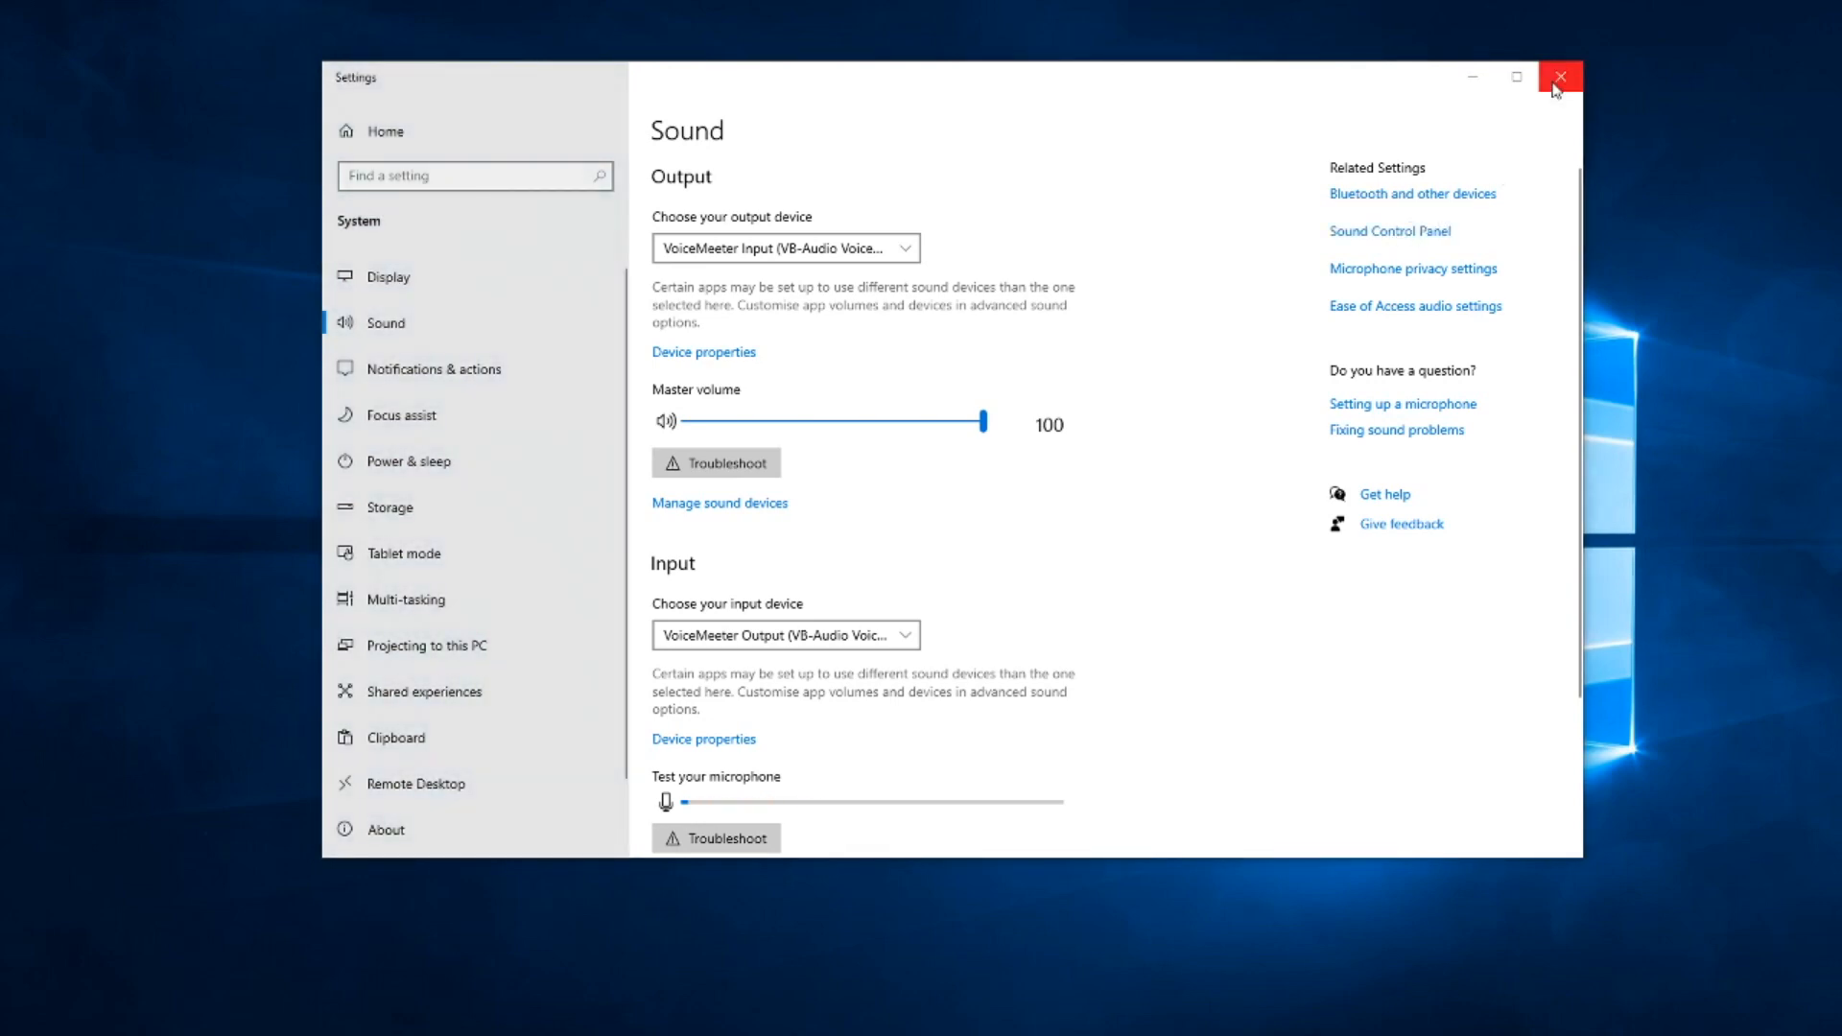
# Close the Windows sound settings and select VoiceMeeter Aux Input among the playback devices in the Sound dialog.
pyautogui.click(1561, 77)
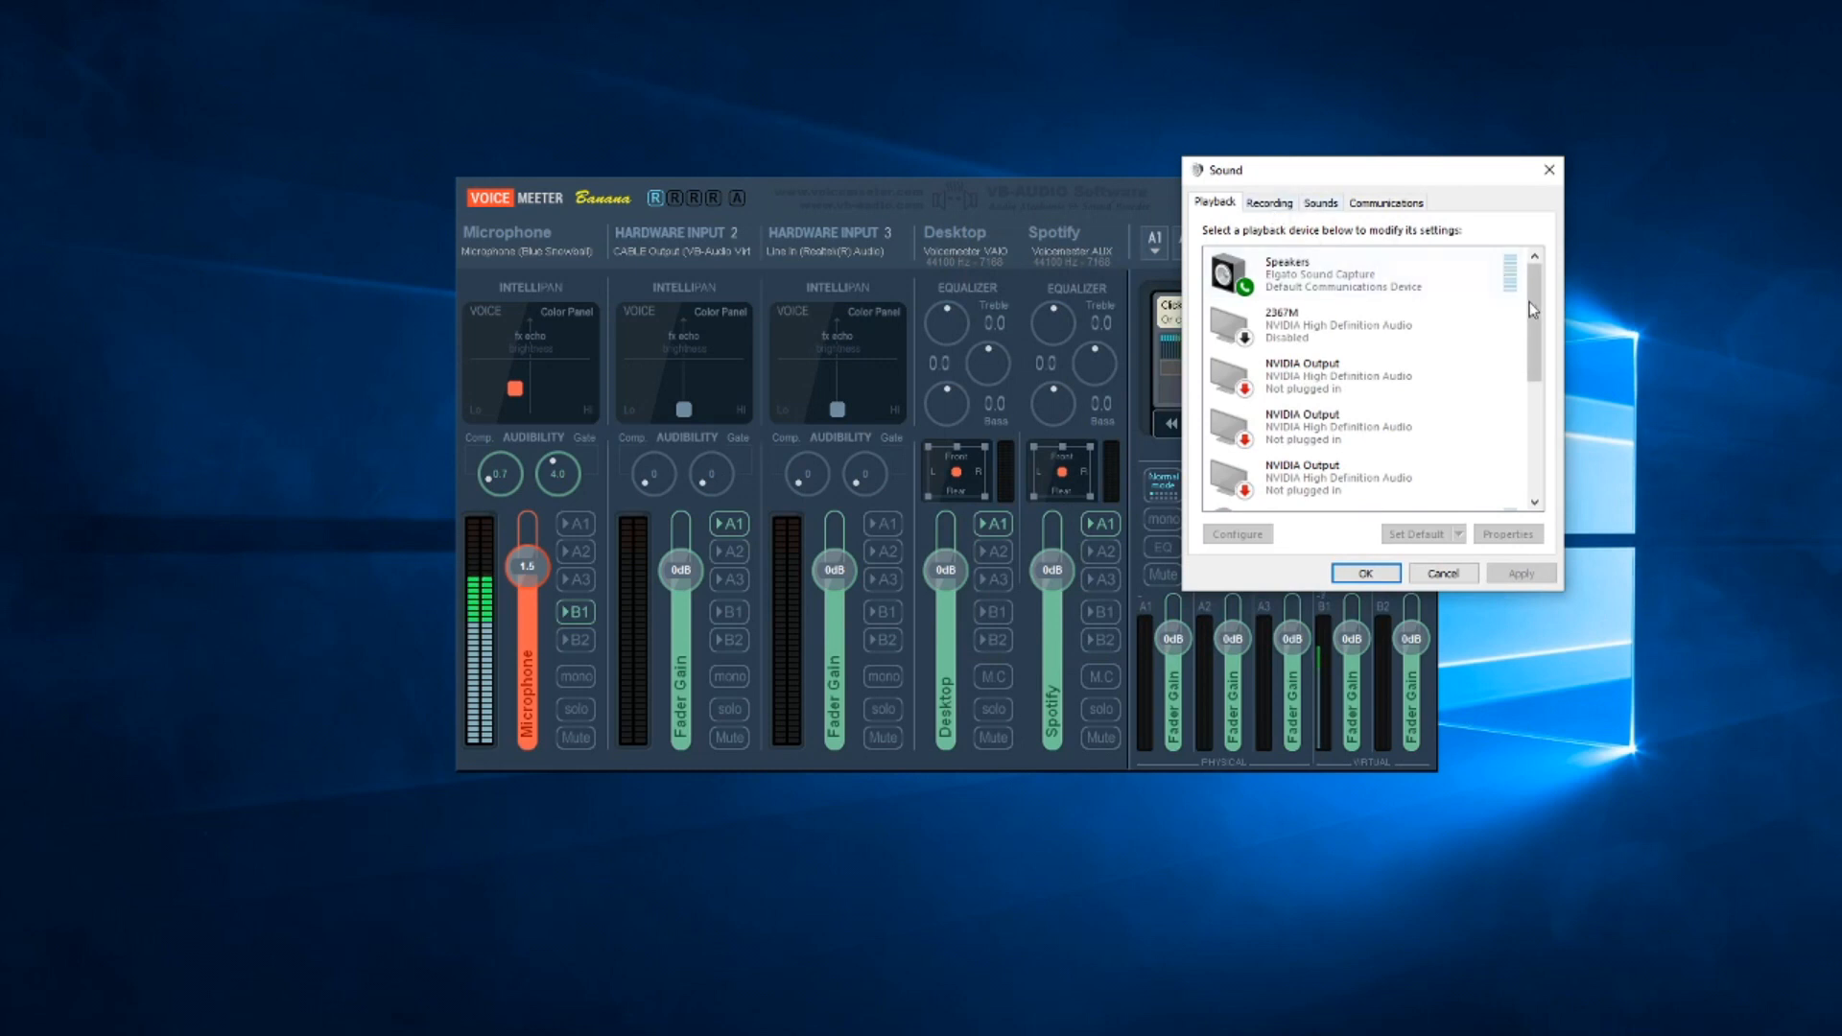
pyautogui.scroll(-5, 1420, 278)
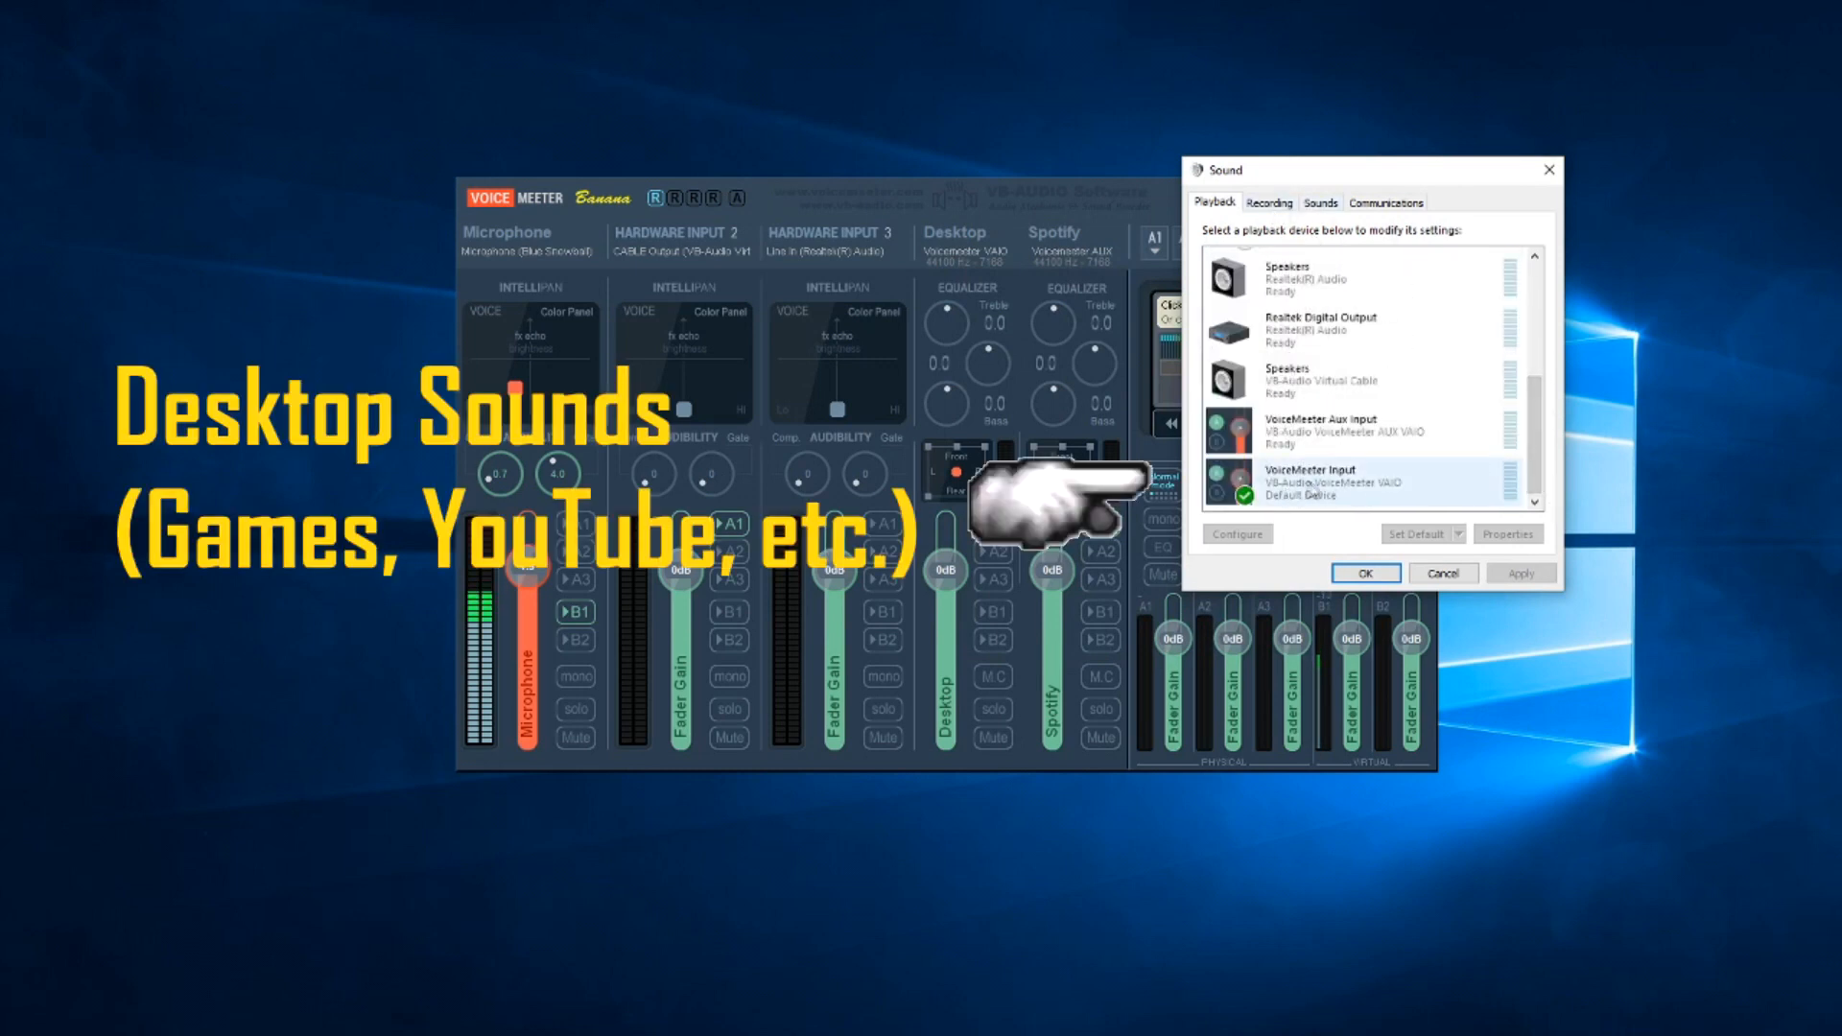
pyautogui.moveTo(1386, 182); pyautogui.dragTo(1464, 180)
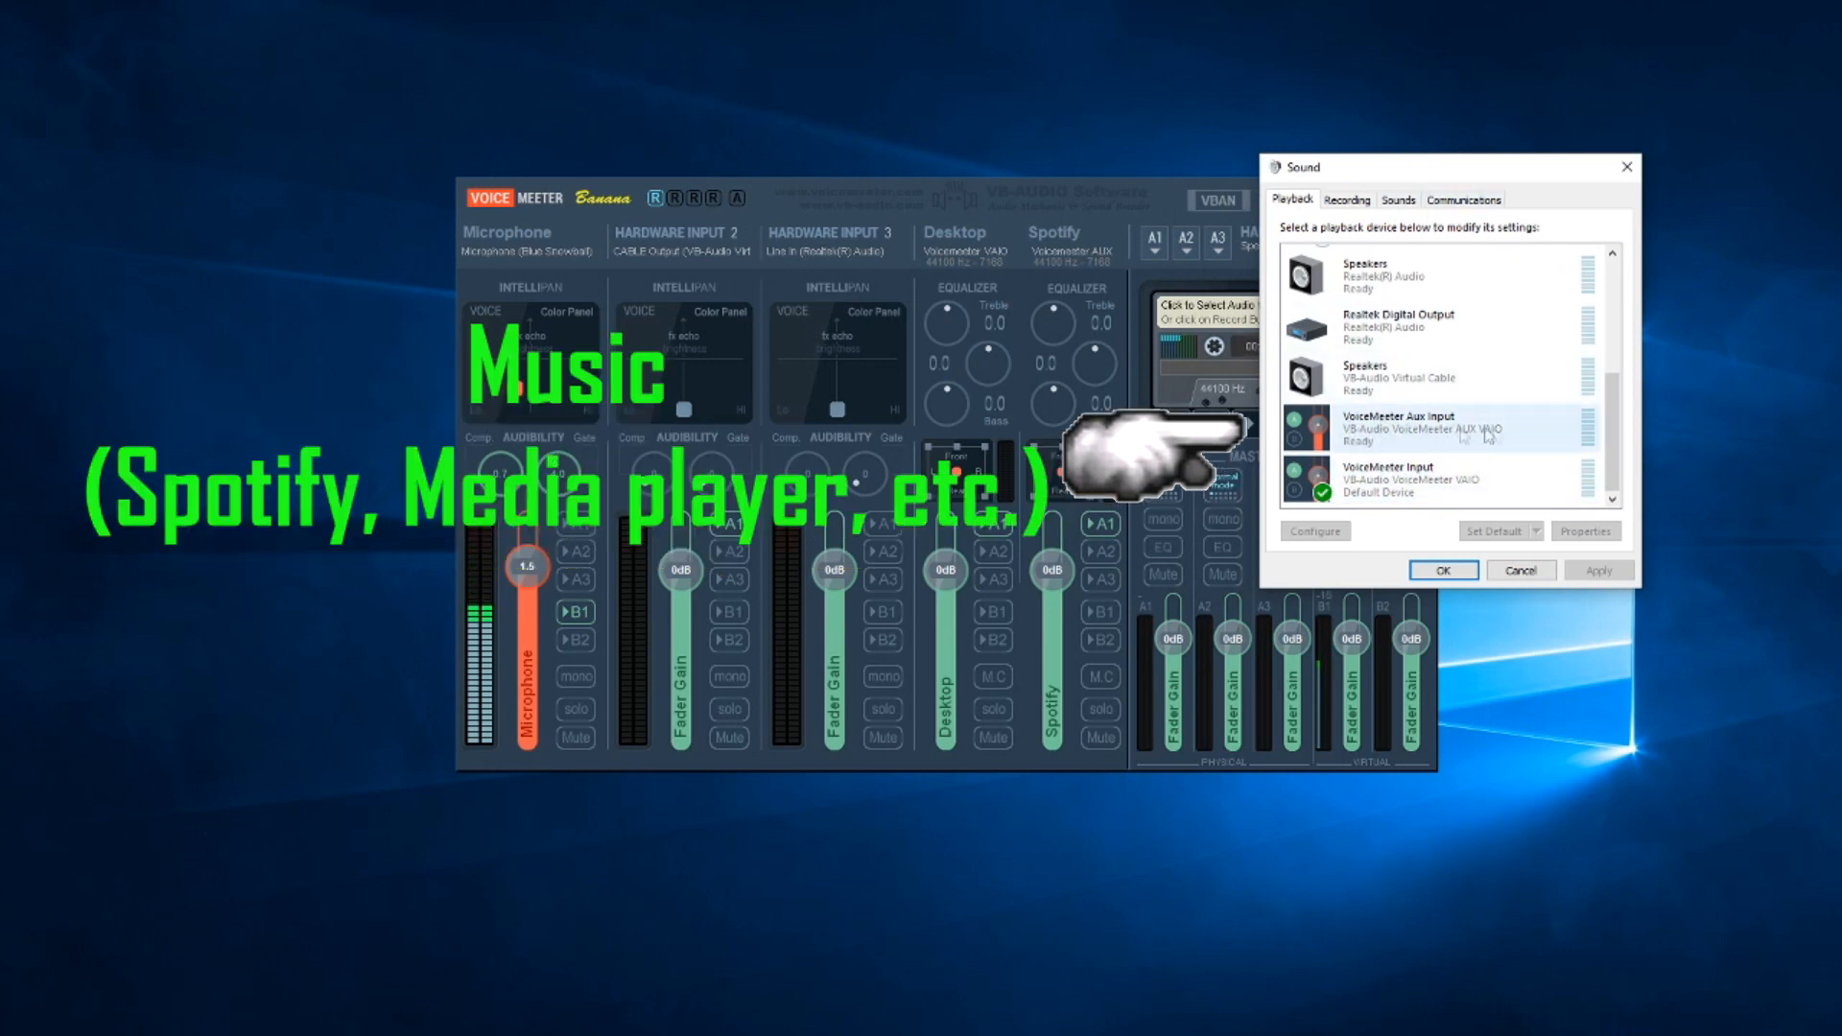
pyautogui.click(1382, 422)
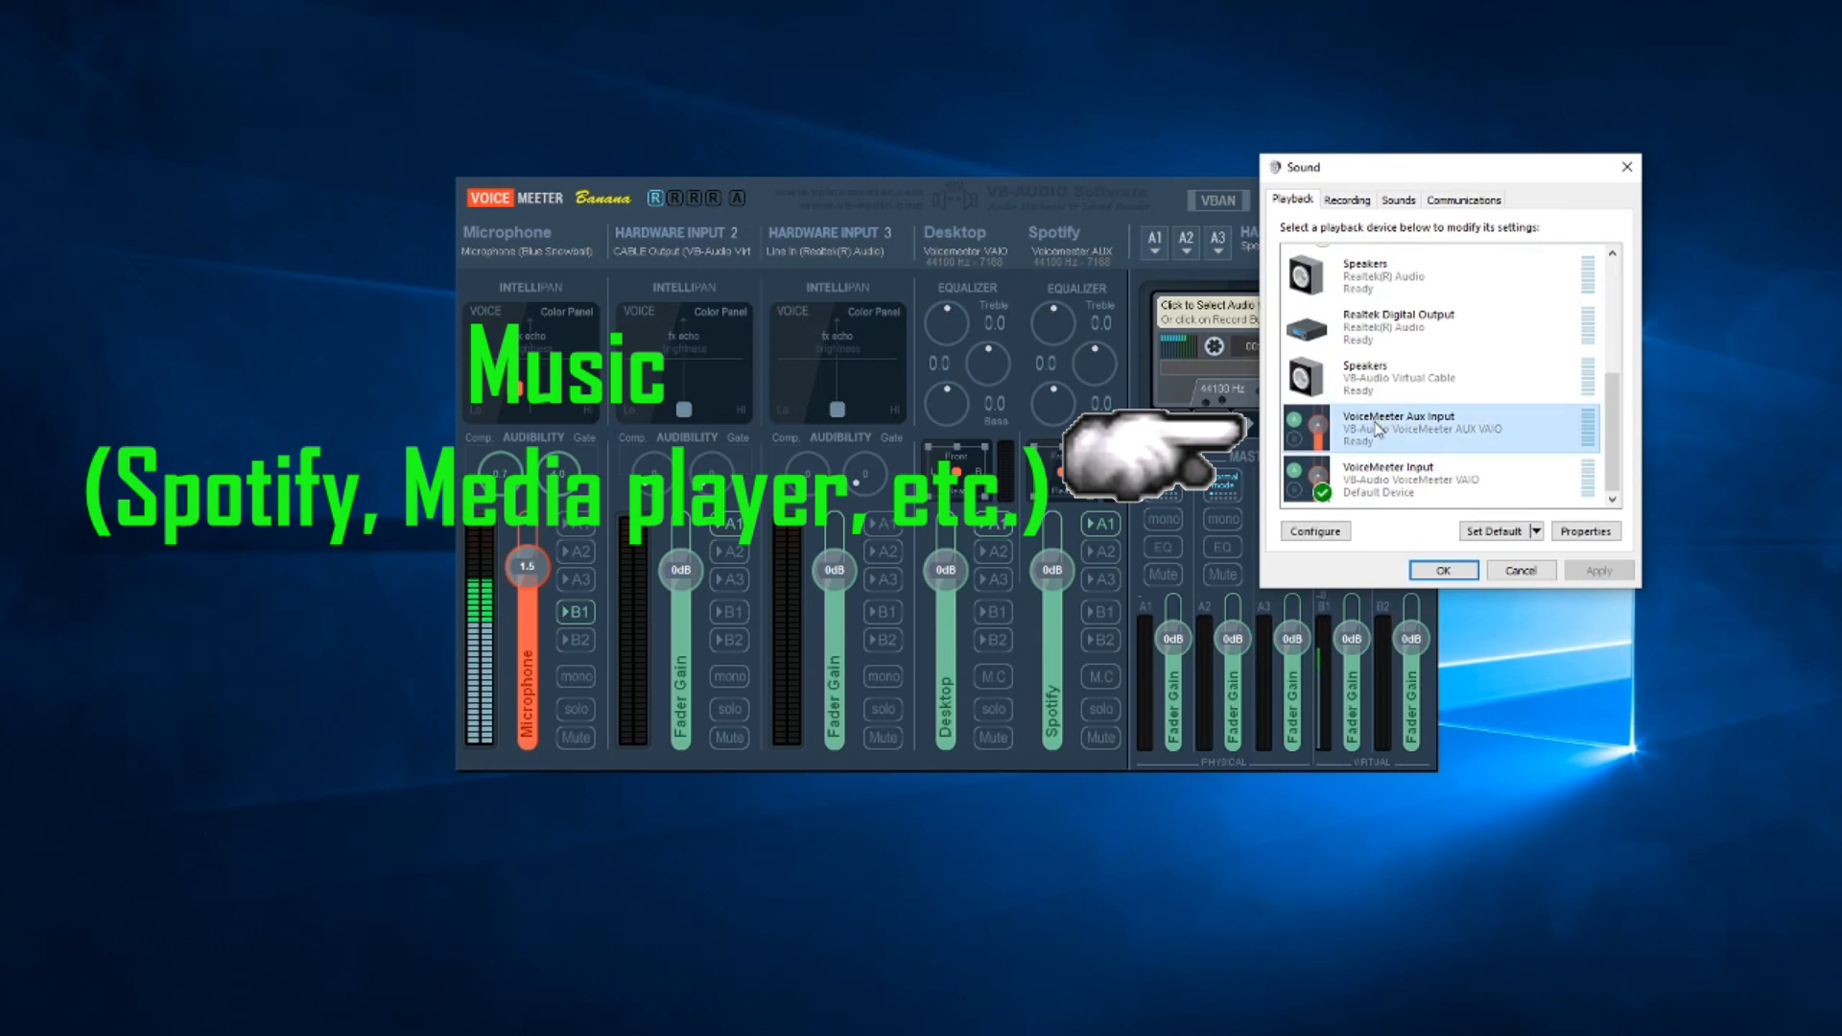
# Accept the Sound dialog and set Spotify Premium's output to VoiceMeeter Aux Input (VB-Audio VoiceMeeter AUX VAIO) in the Windows app volume preferences.
pyautogui.click(1441, 571)
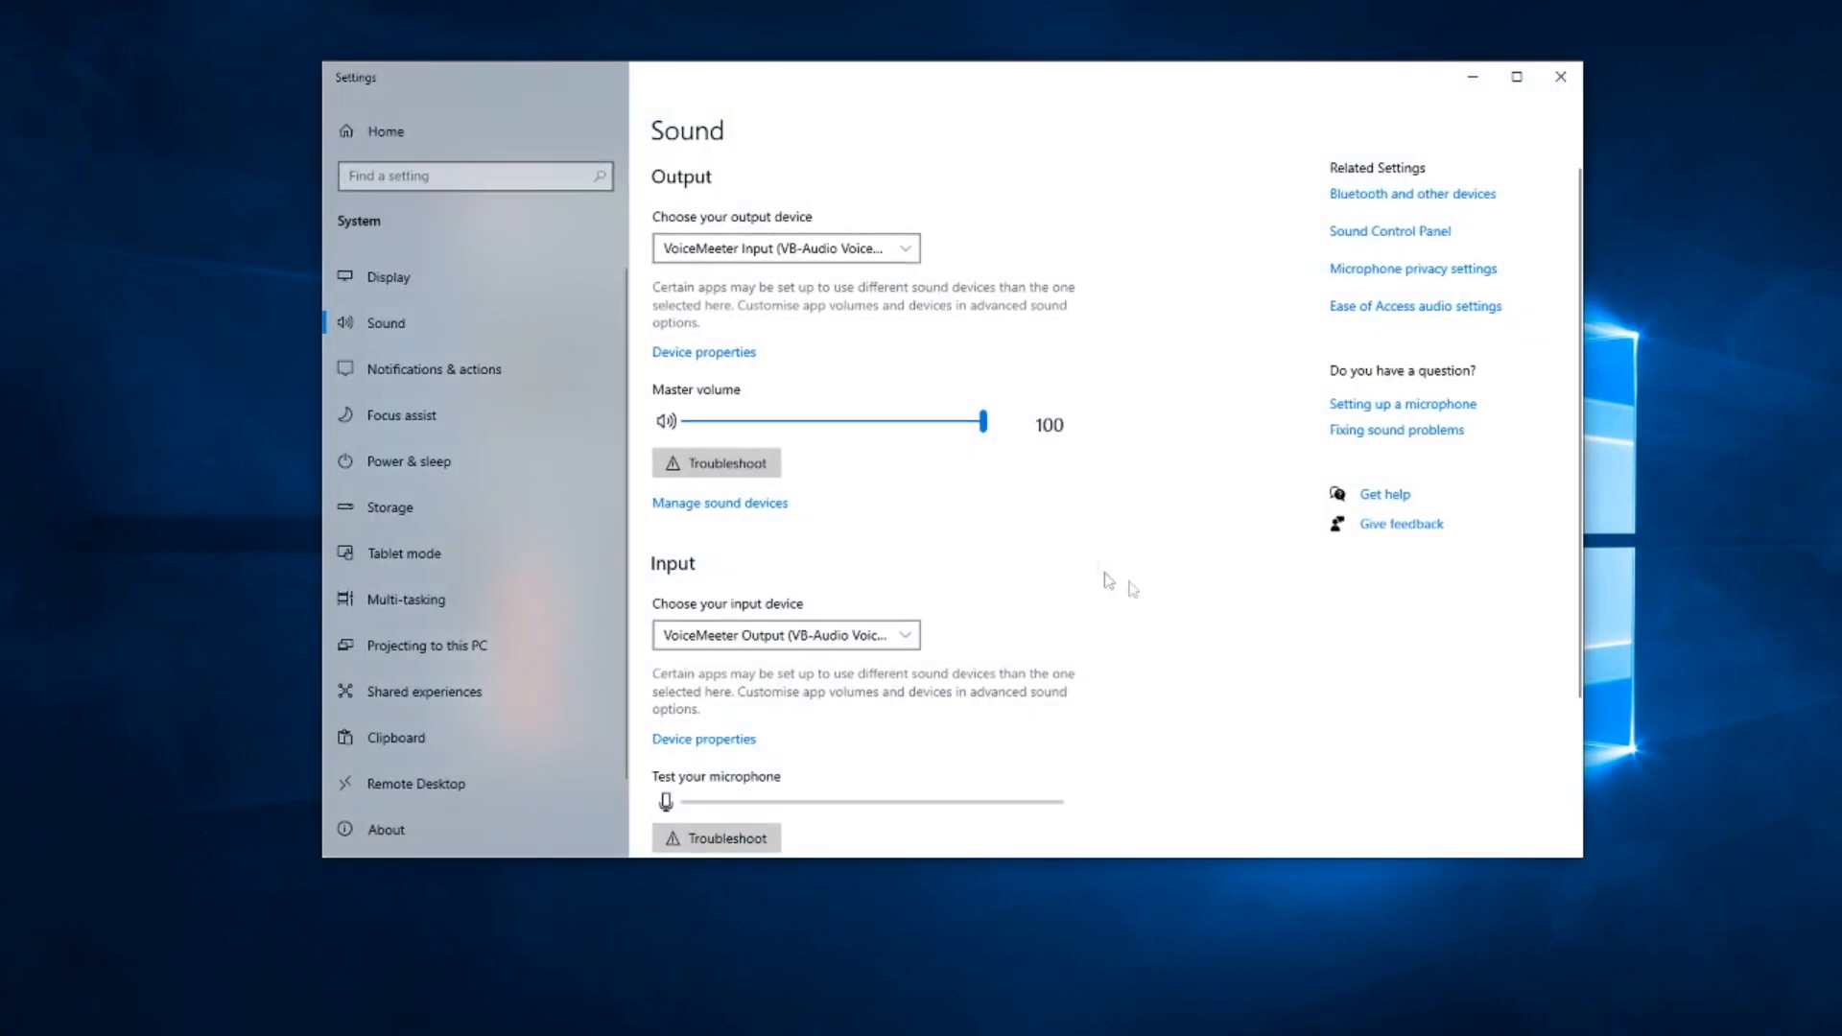
pyautogui.scroll(-3, 1029, 705)
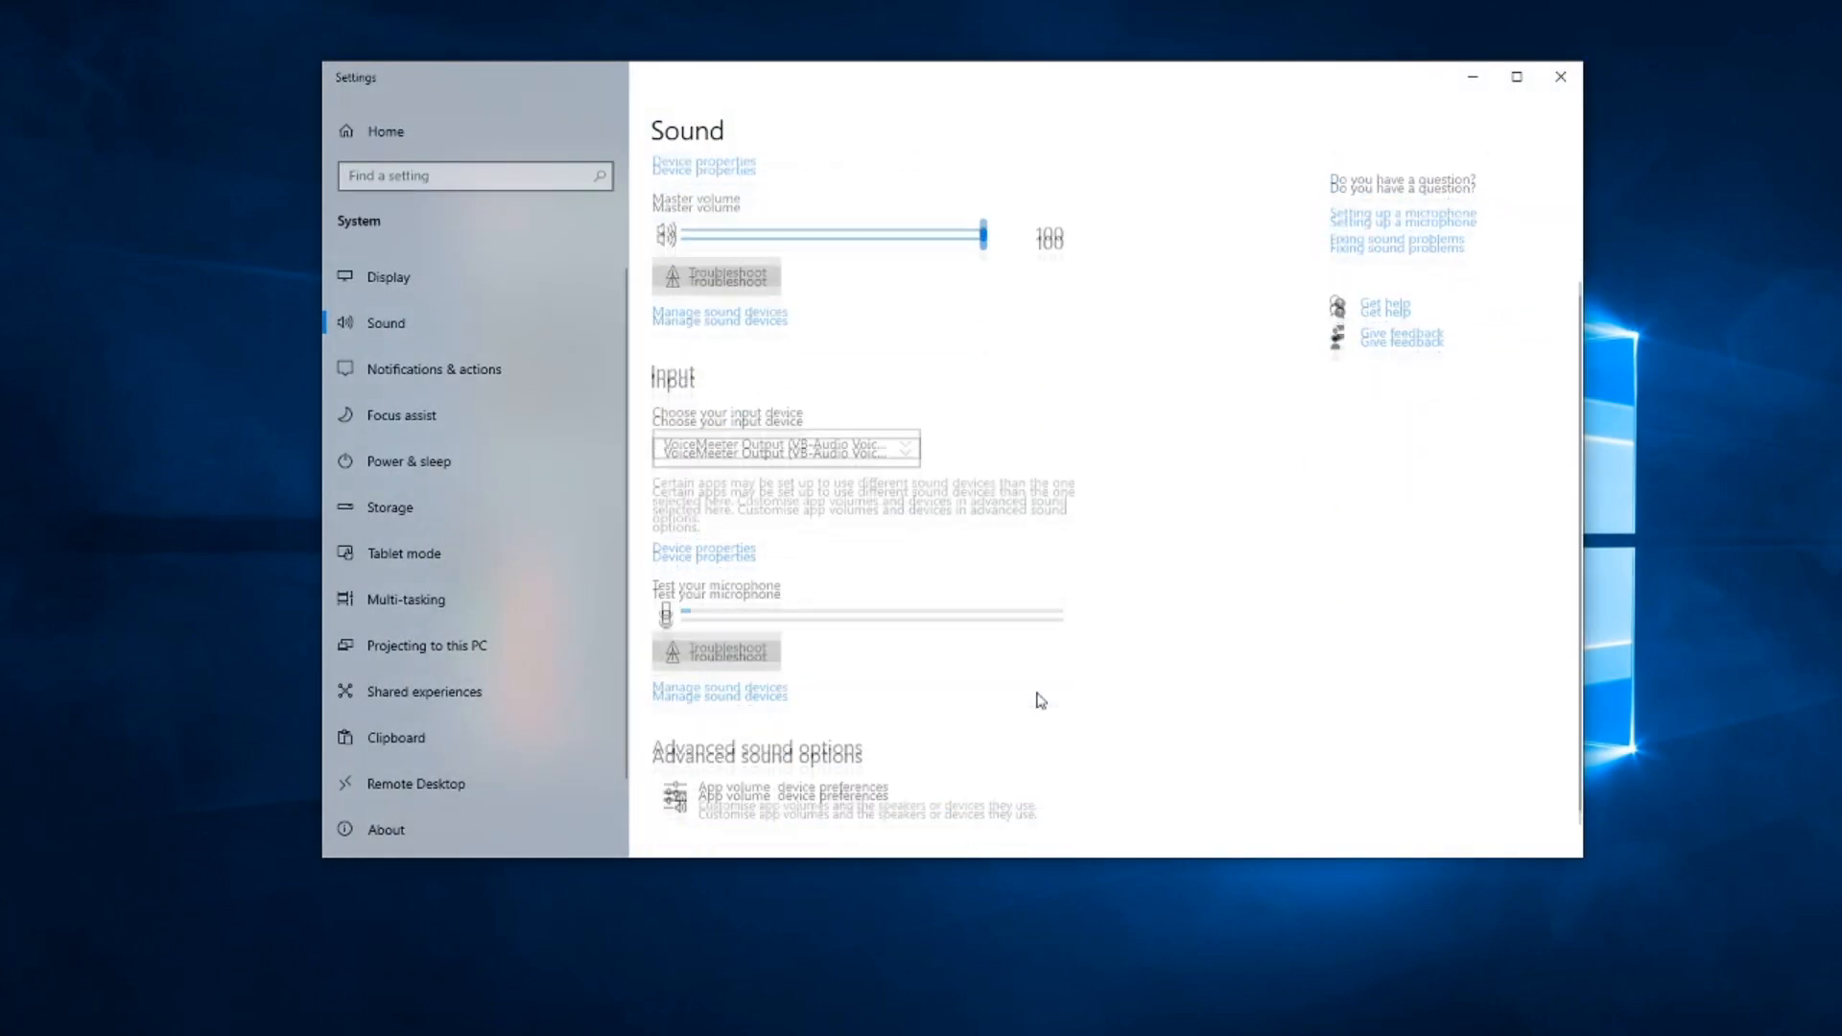
pyautogui.click(752, 786)
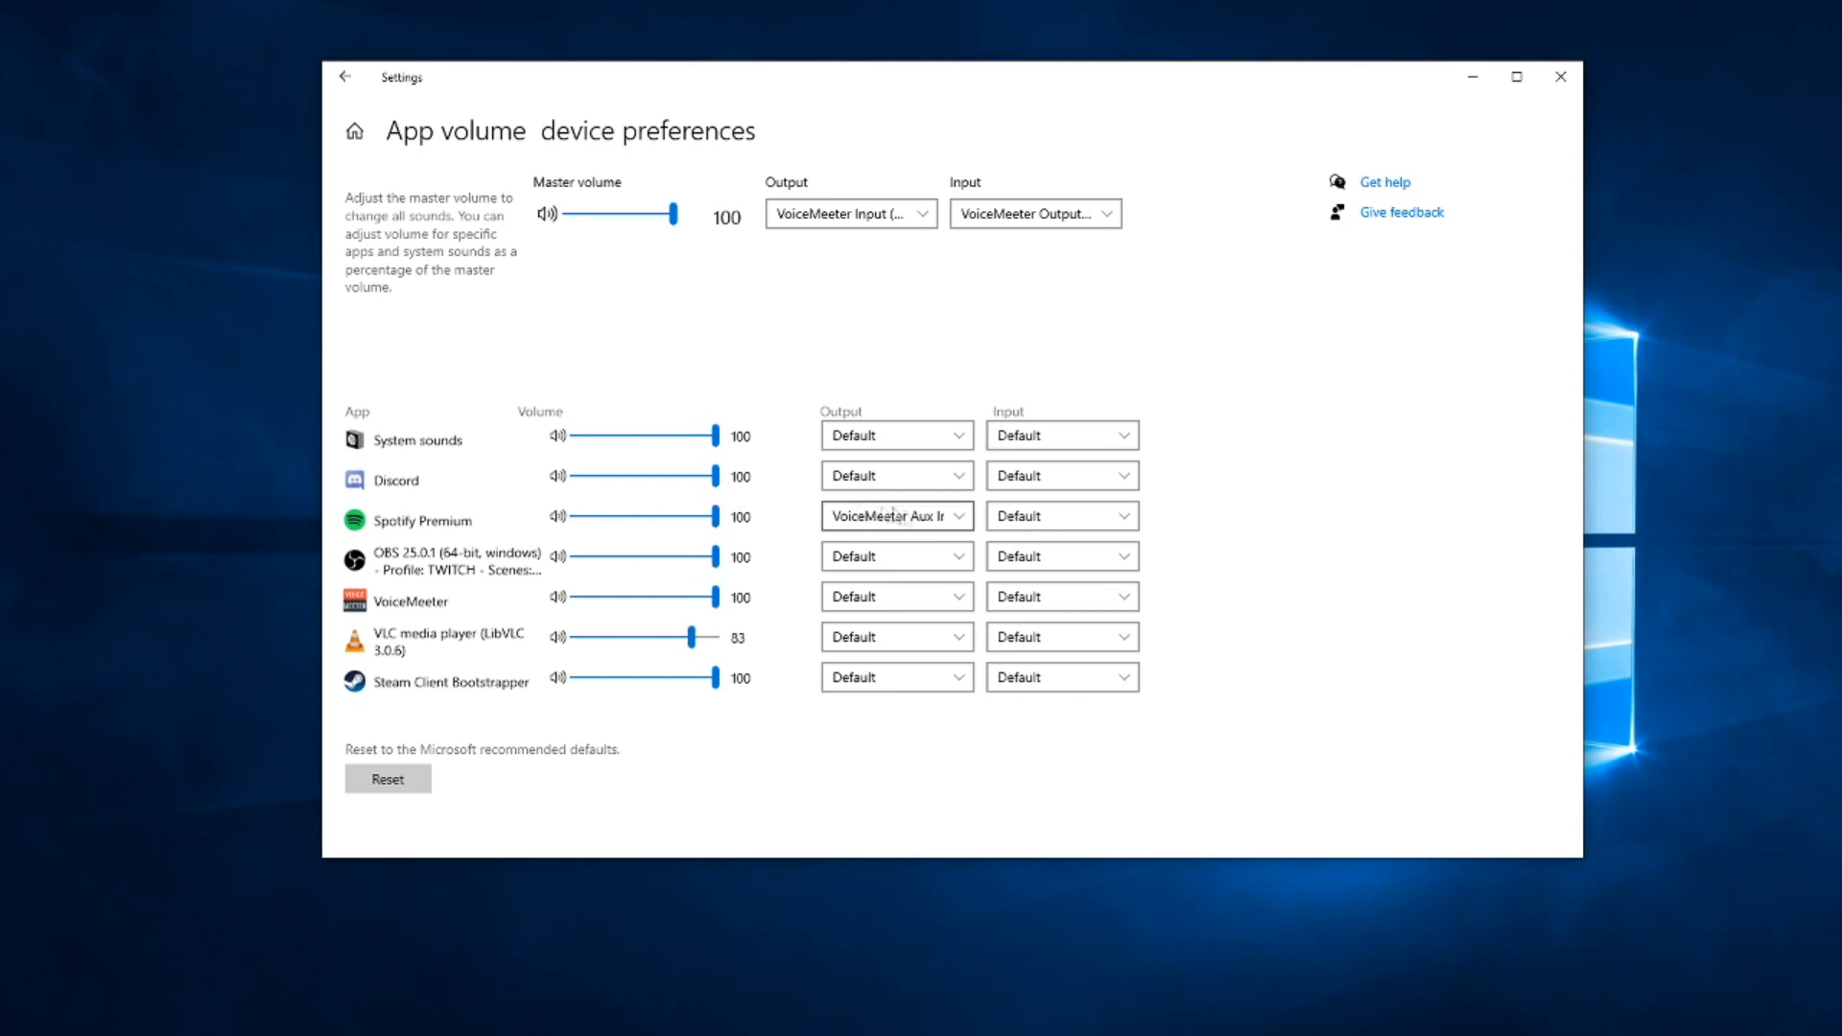
pyautogui.click(932, 519)
pyautogui.click(935, 521)
pyautogui.click(935, 521)
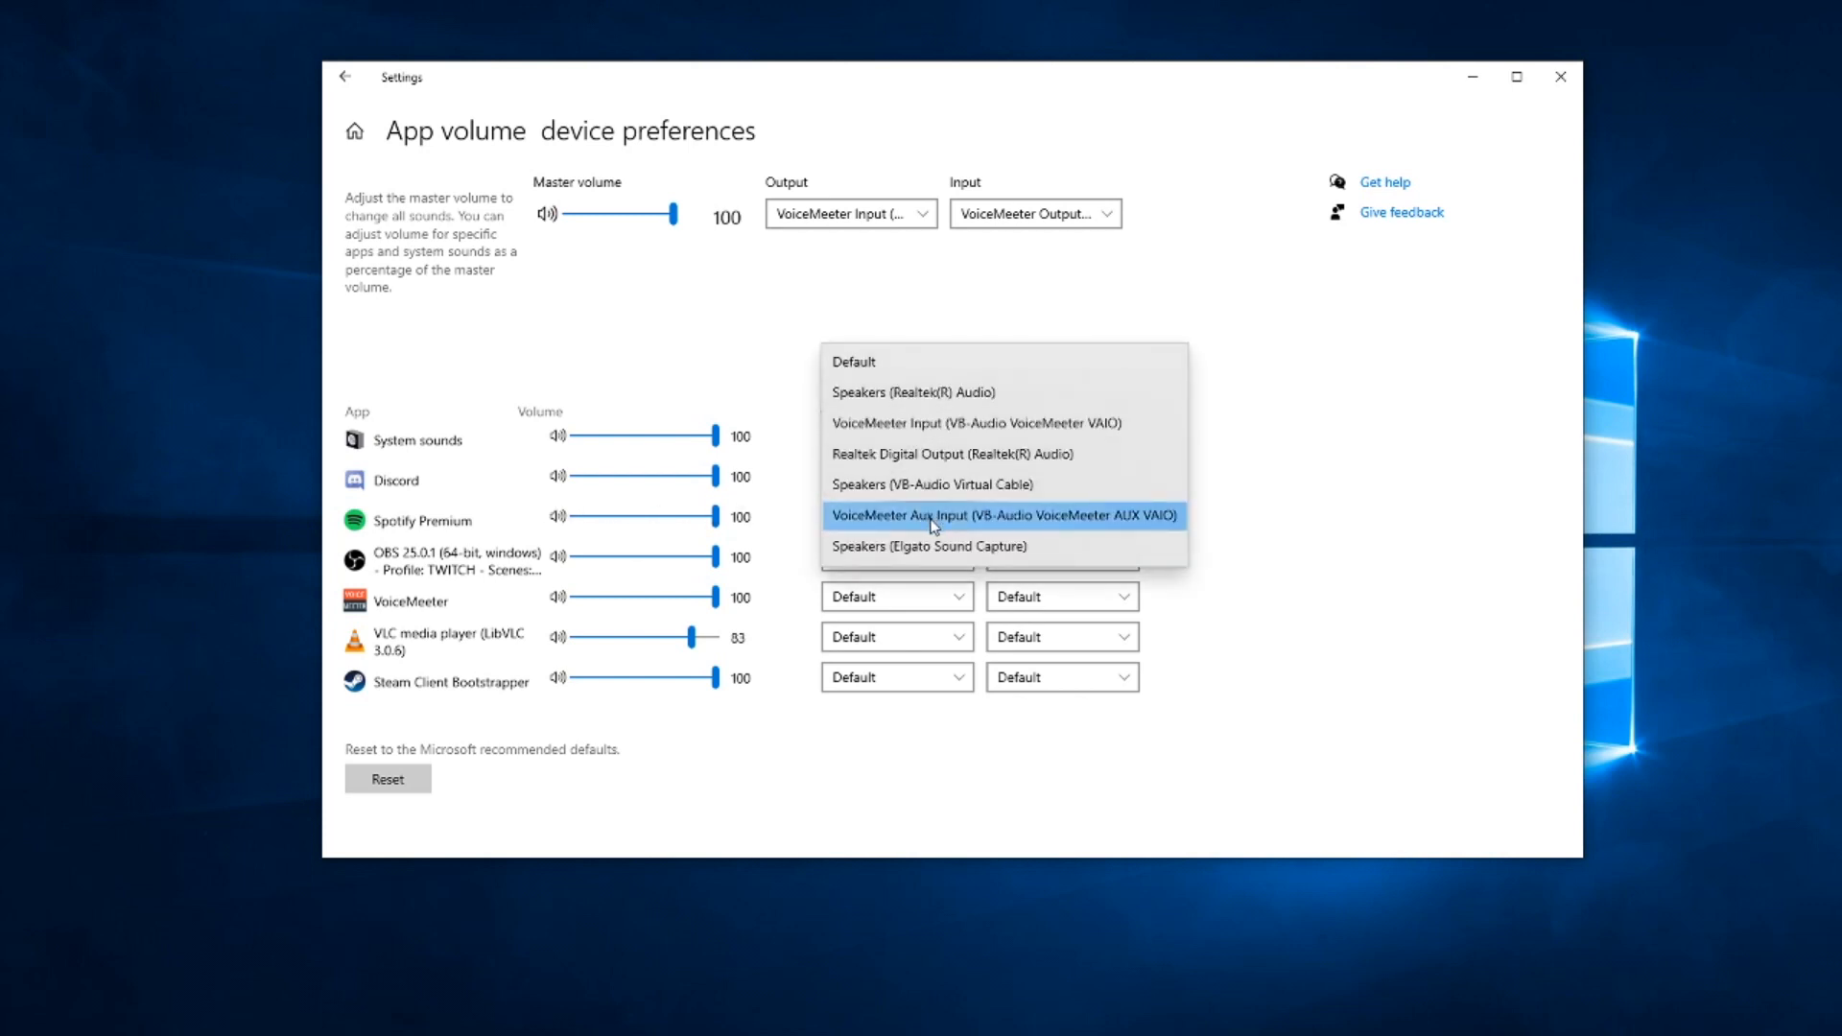
pyautogui.click(931, 520)
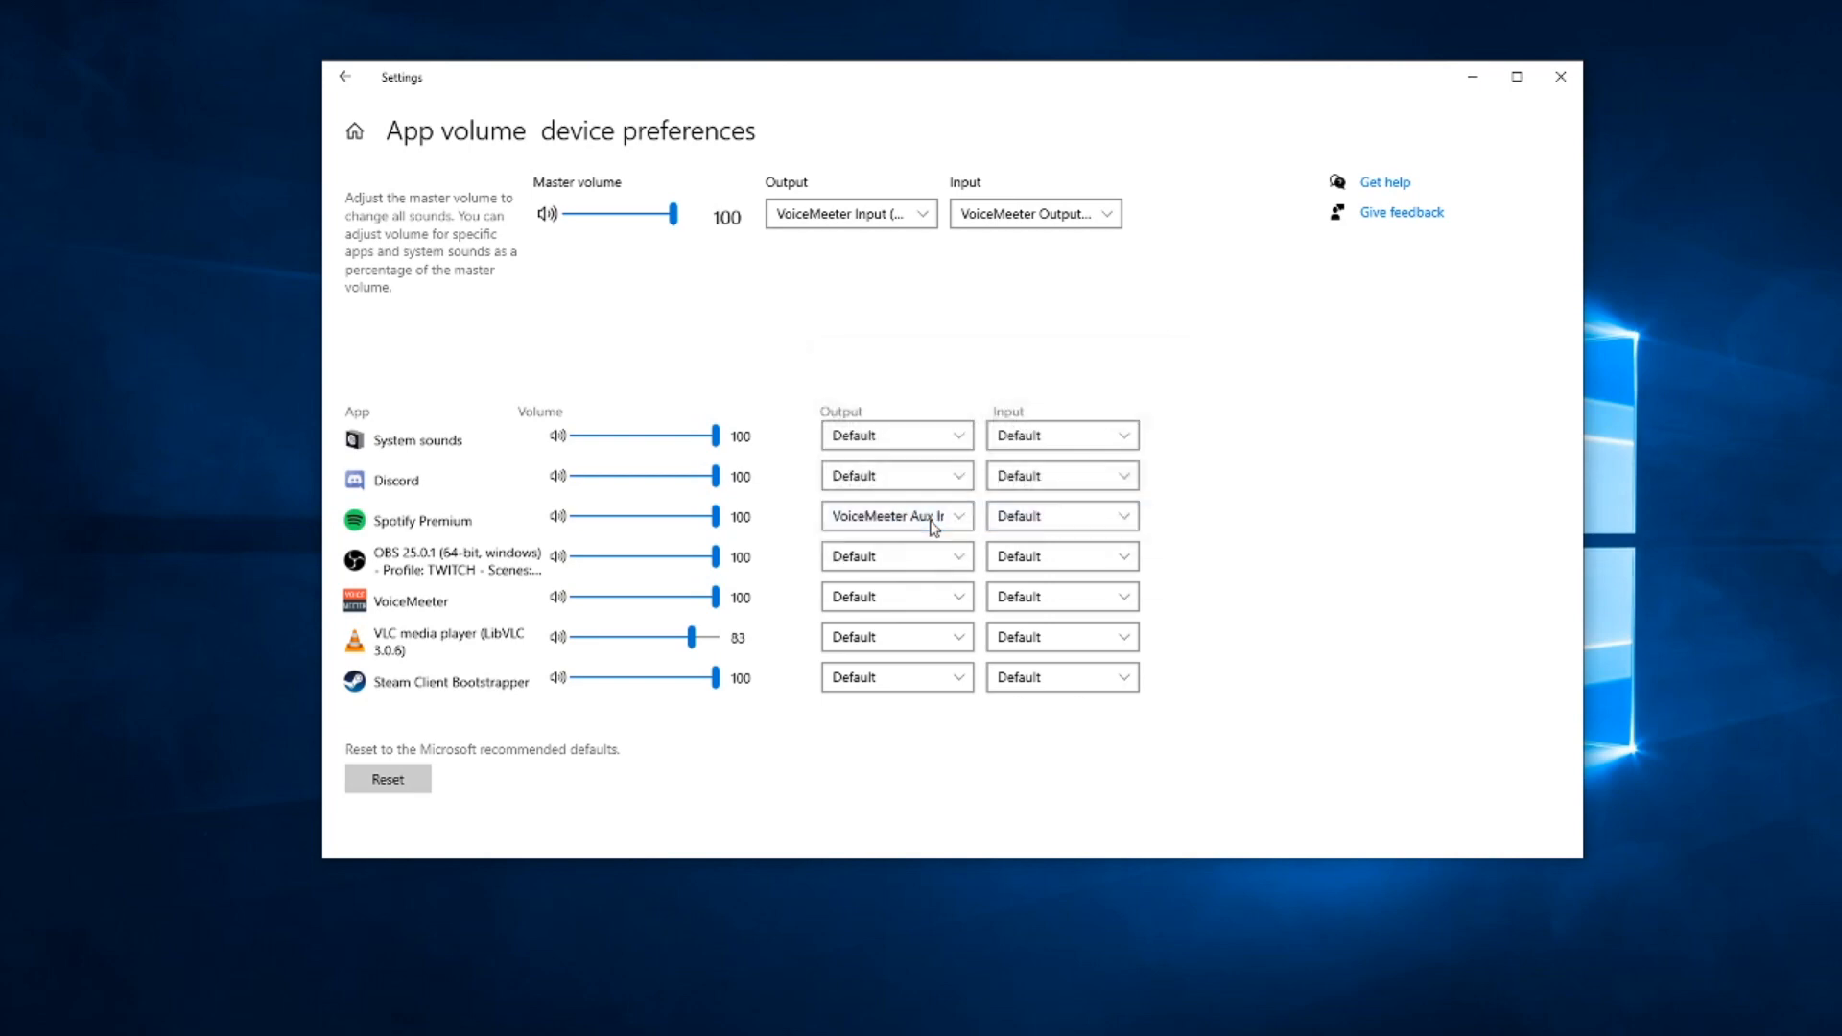
pyautogui.click(1558, 79)
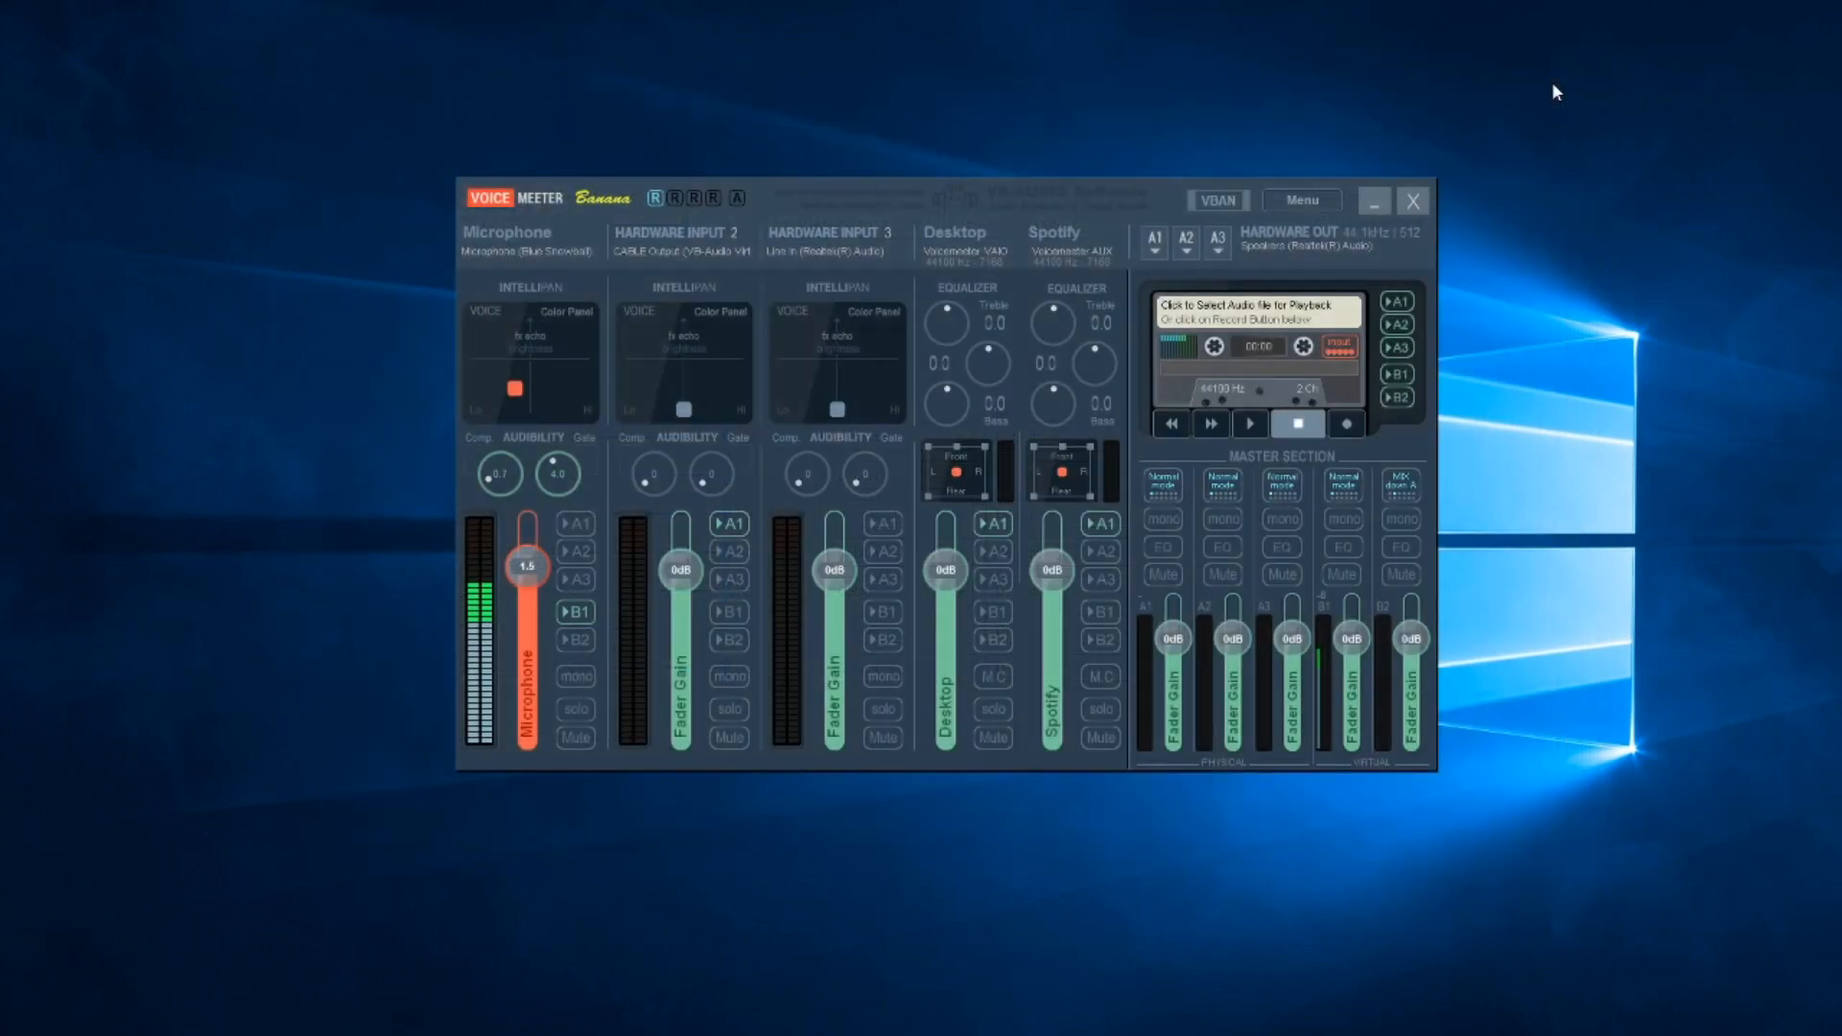
# Try the Music fader at 12 dB and at about -13 dB, and reset it to 0 dB.
pyautogui.moveTo(958, 206); pyautogui.dragTo(921, 198)
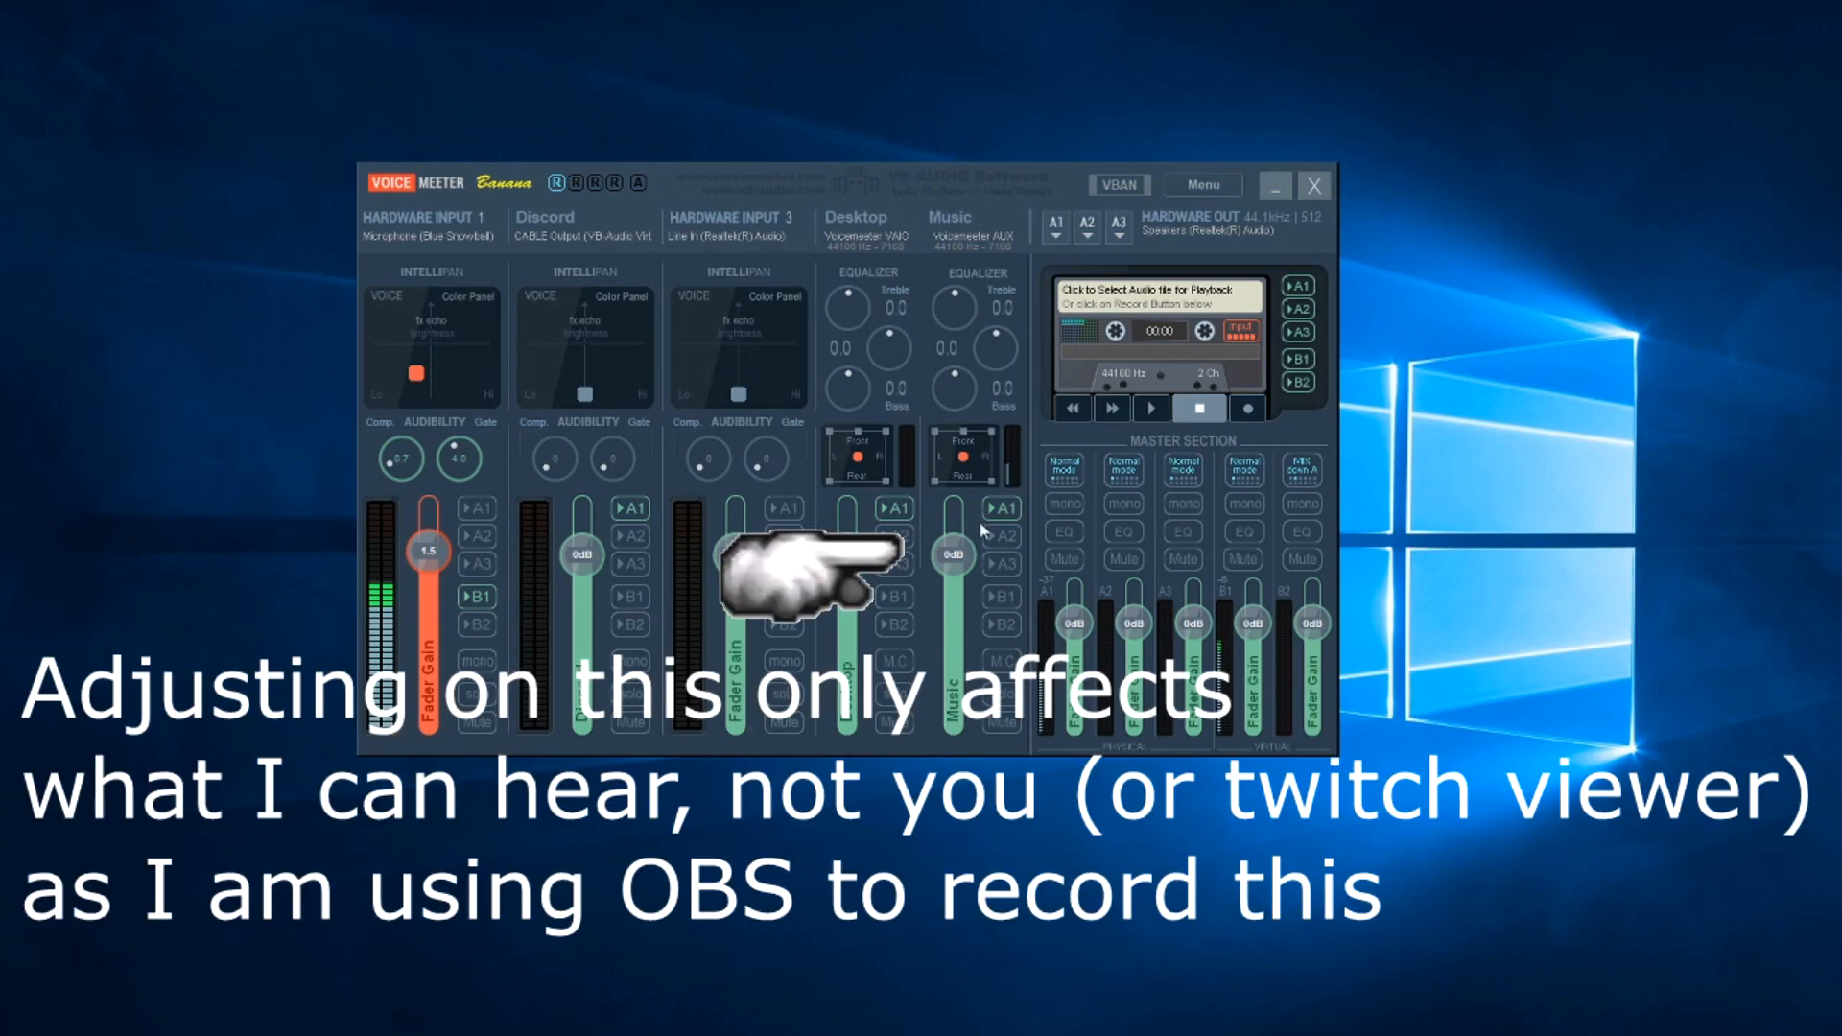
pyautogui.moveTo(960, 565); pyautogui.dragTo(958, 524)
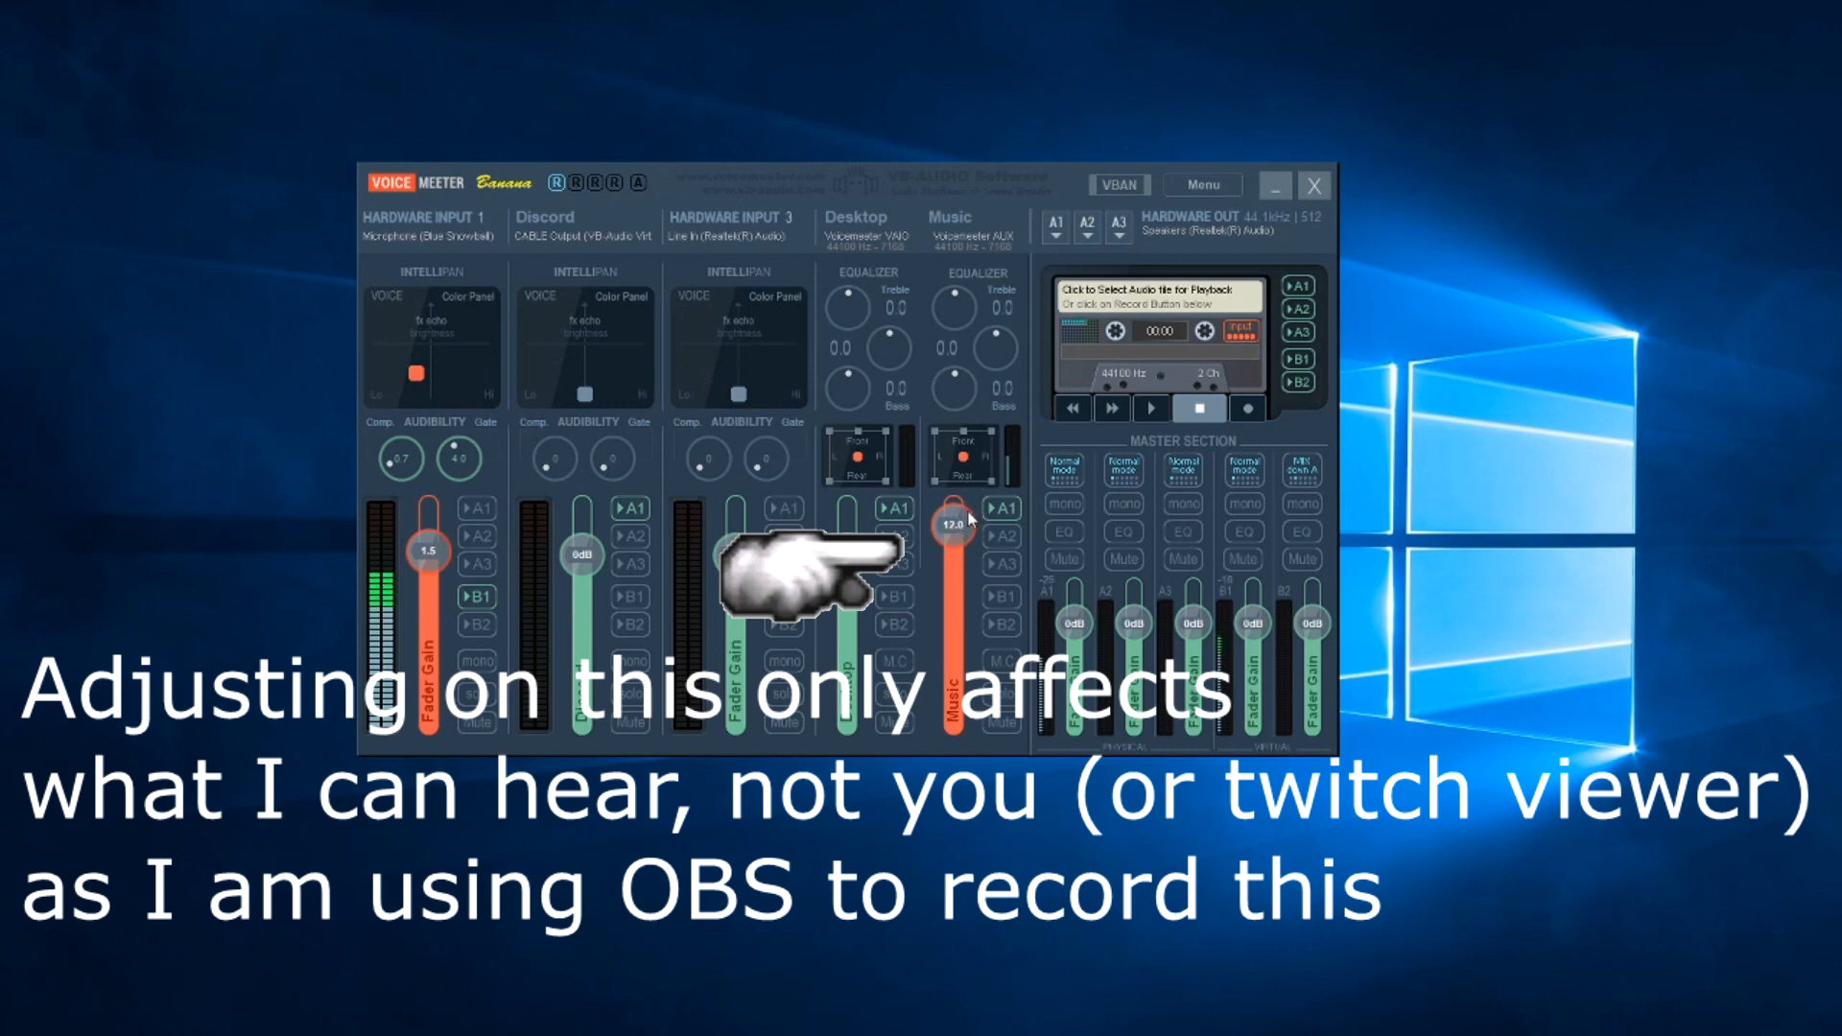
pyautogui.moveTo(966, 524); pyautogui.dragTo(958, 593)
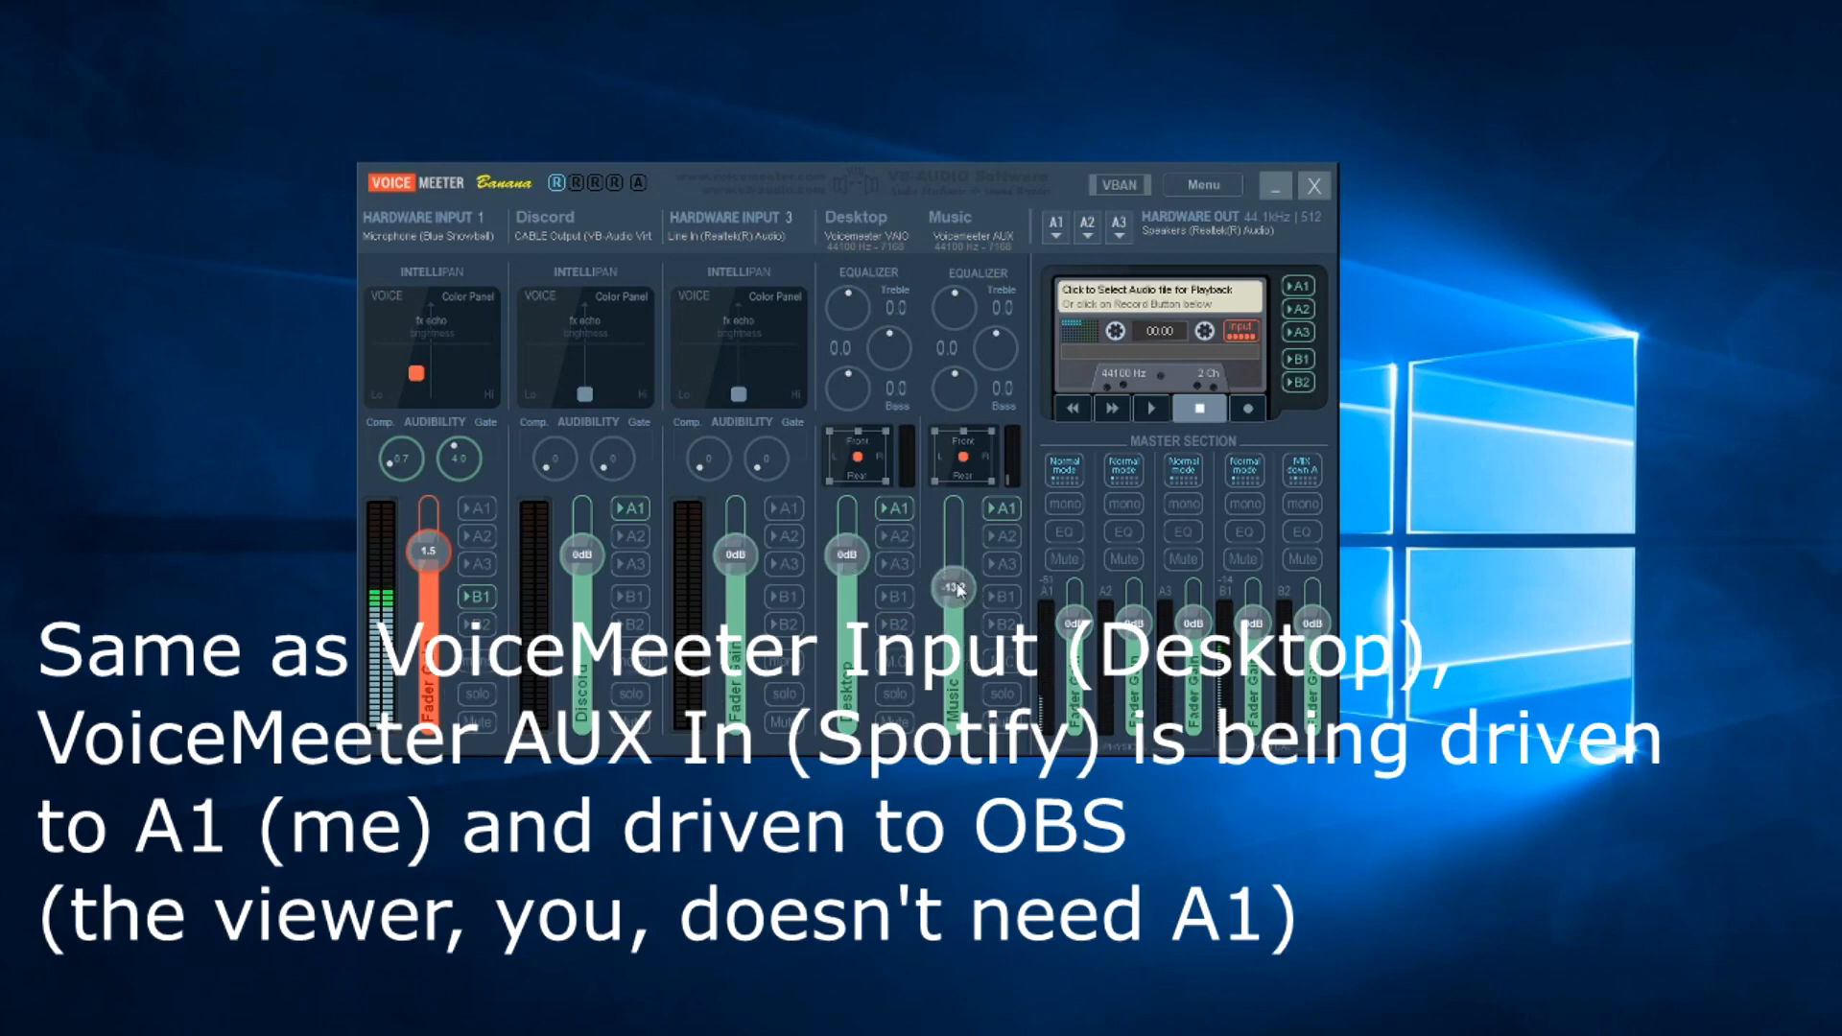
pyautogui.doubleClick(958, 590)
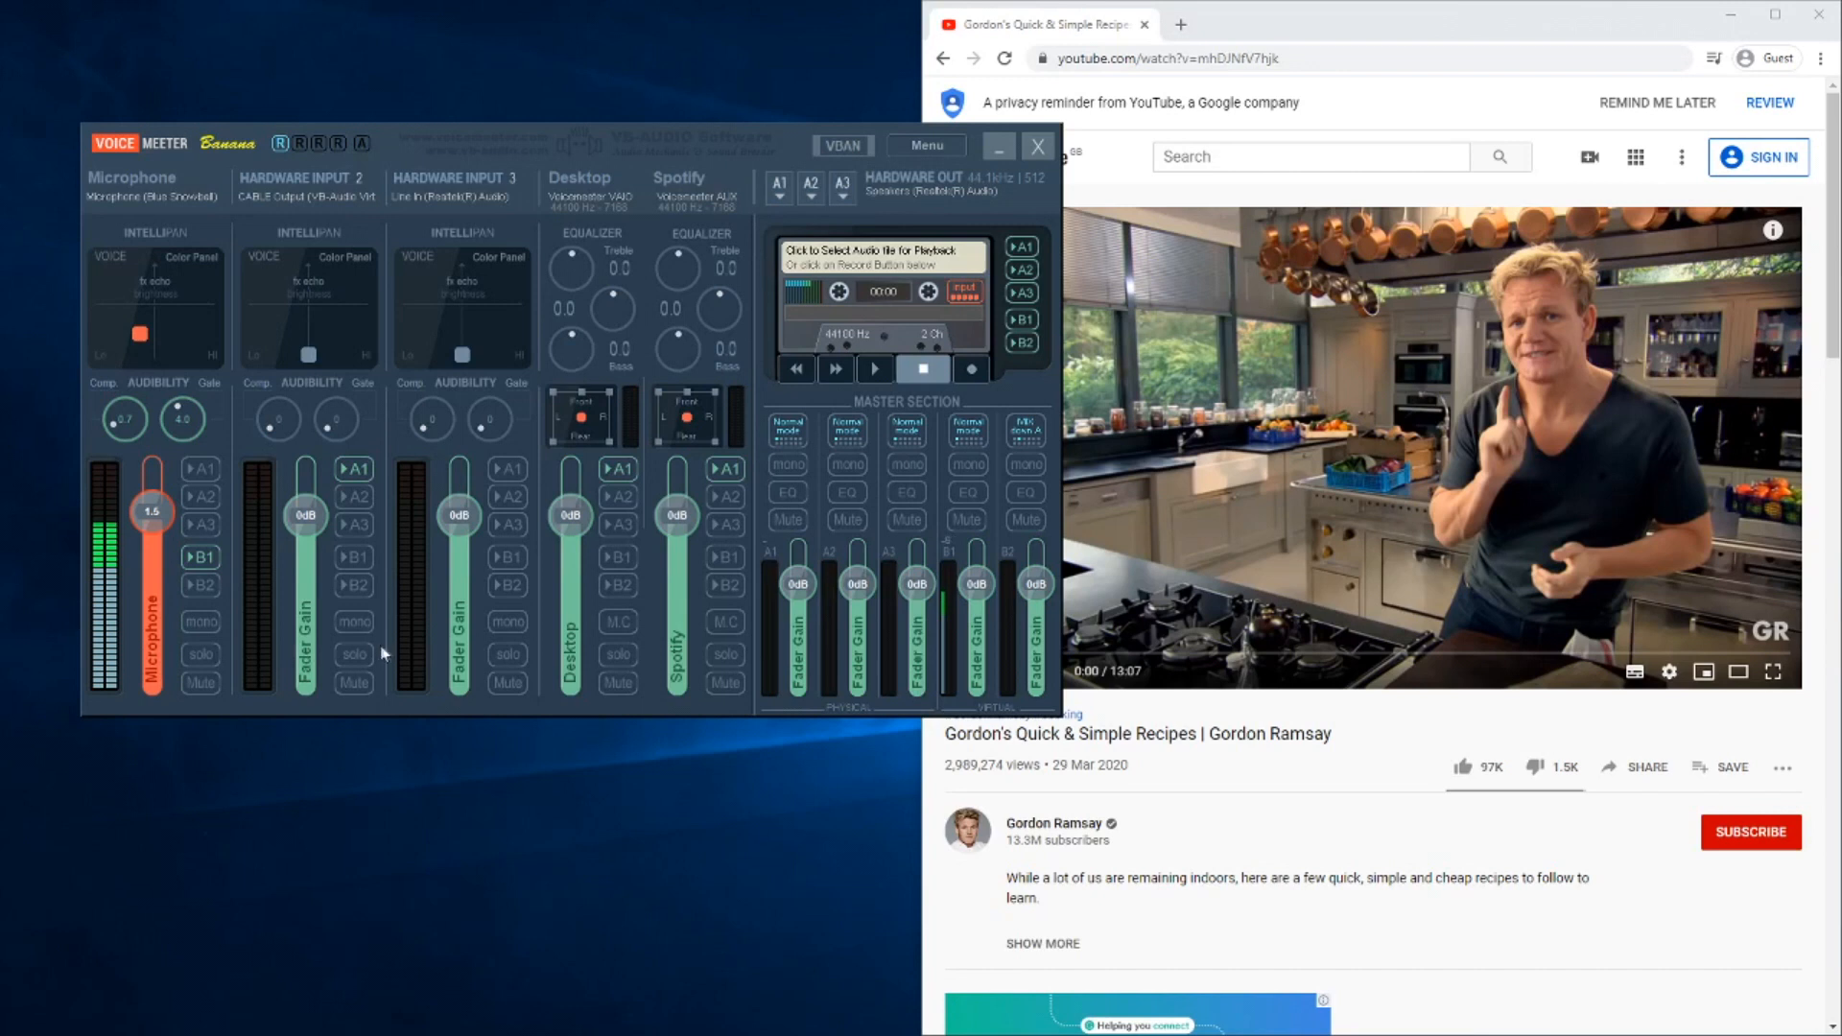
# Play the Gordon Ramsay YouTube video and test the Desktop fader in Voicemeeter by raising it to 12 dB and lowering it.
pyautogui.click(1279, 38)
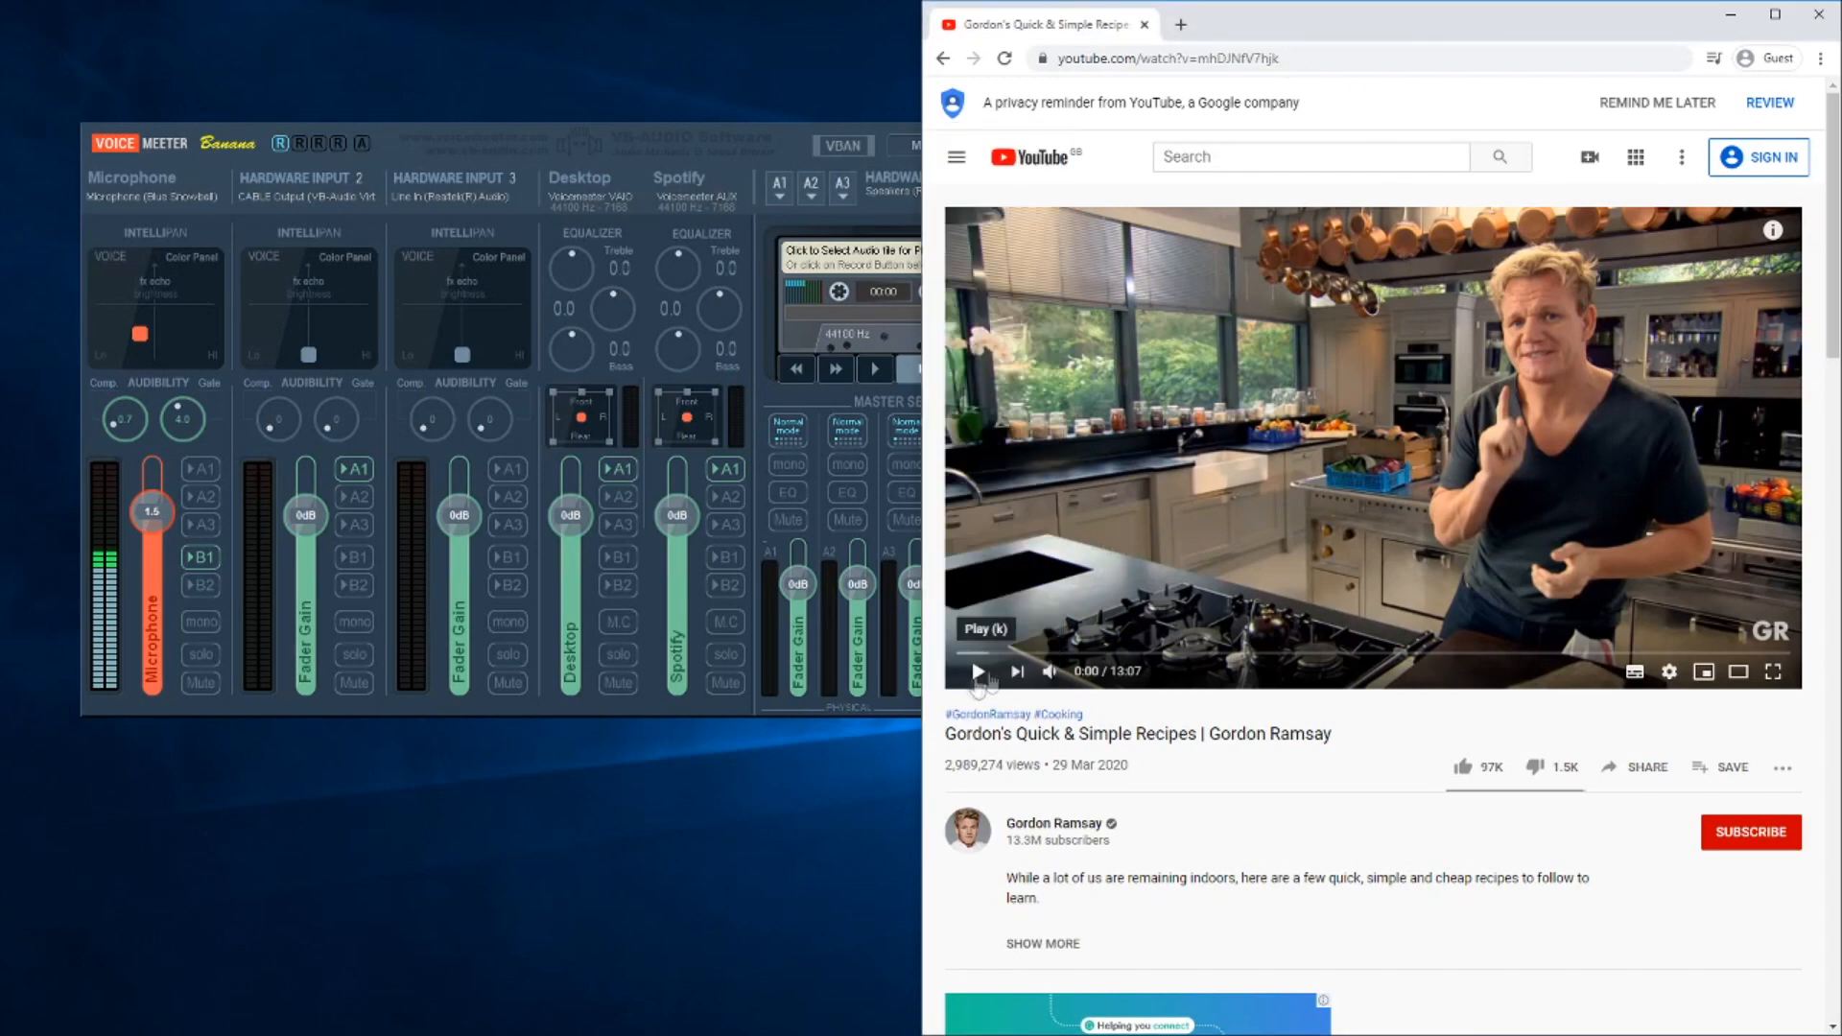
pyautogui.click(977, 672)
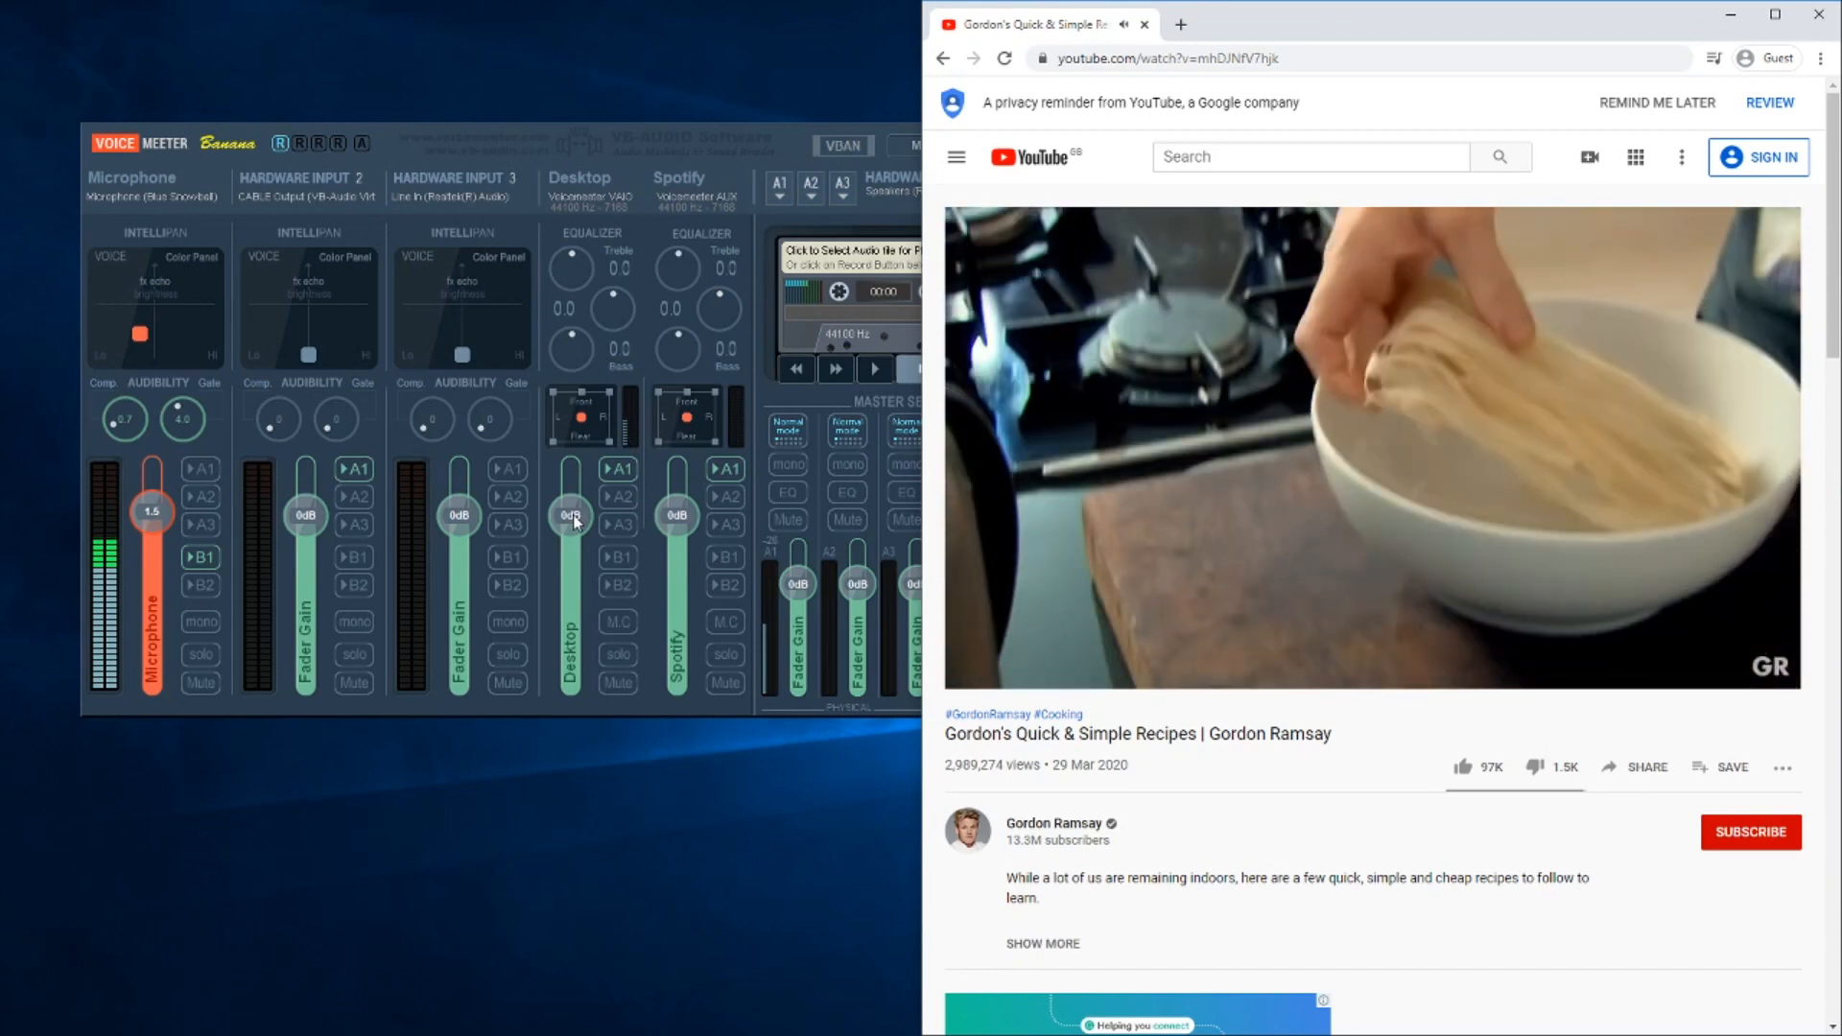
pyautogui.moveTo(573, 516); pyautogui.dragTo(584, 447)
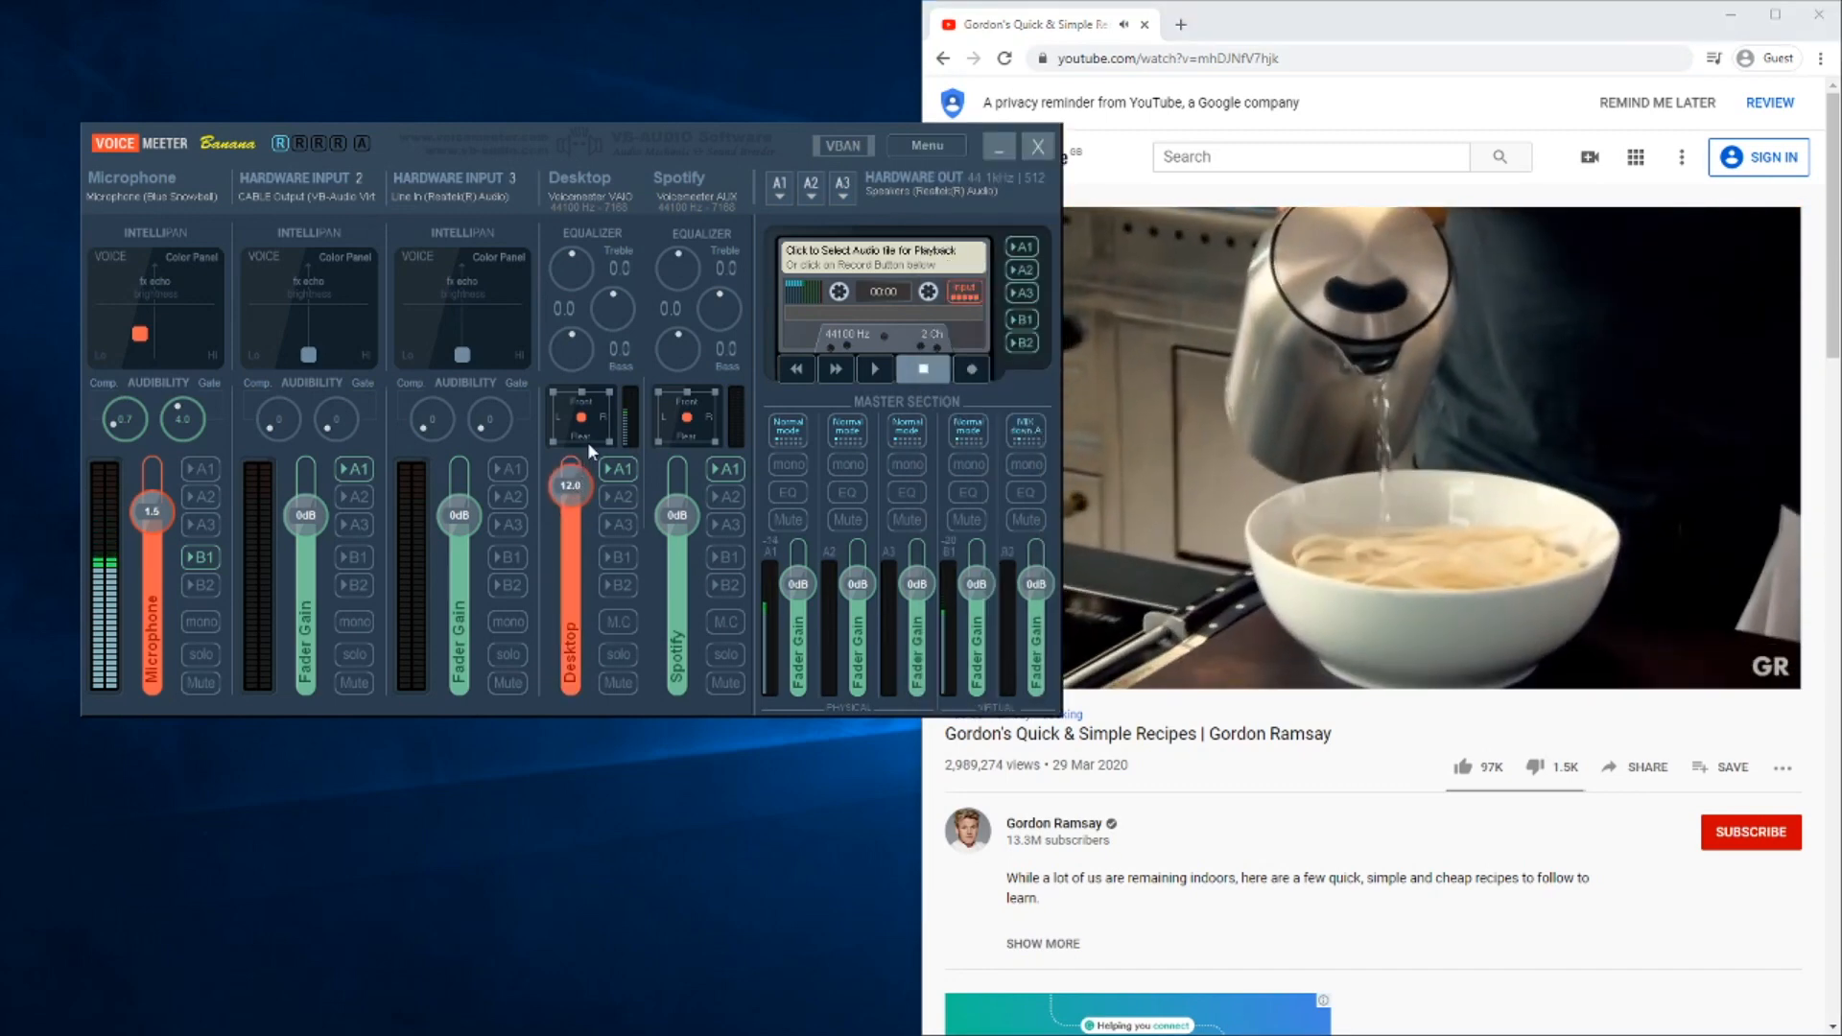
pyautogui.moveTo(573, 492); pyautogui.dragTo(582, 657)
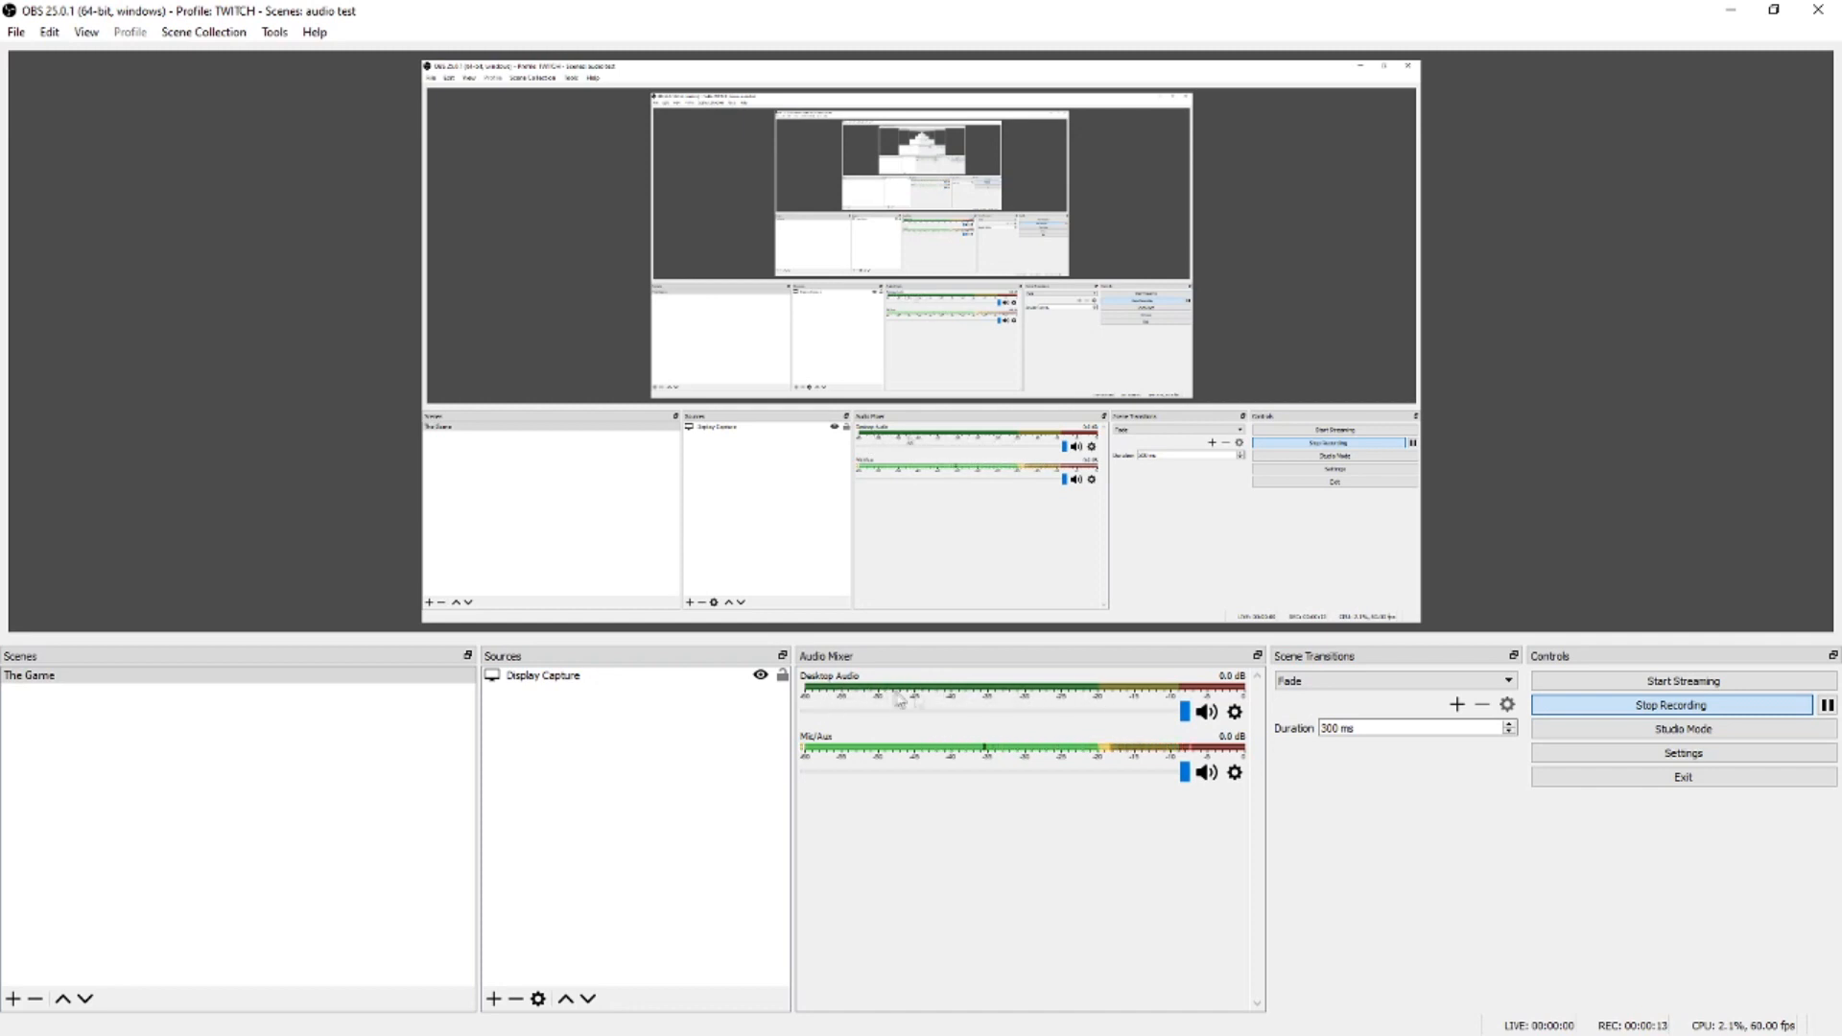
# In the OBS audio settings, select VoiceMeeter Input (VB-Audio VoiceMeeter VAIO) as the Desktop Audio device and confirm.
pyautogui.click(1669, 755)
pyautogui.moveTo(801, 163); pyautogui.dragTo(802, 72)
pyautogui.click(513, 241)
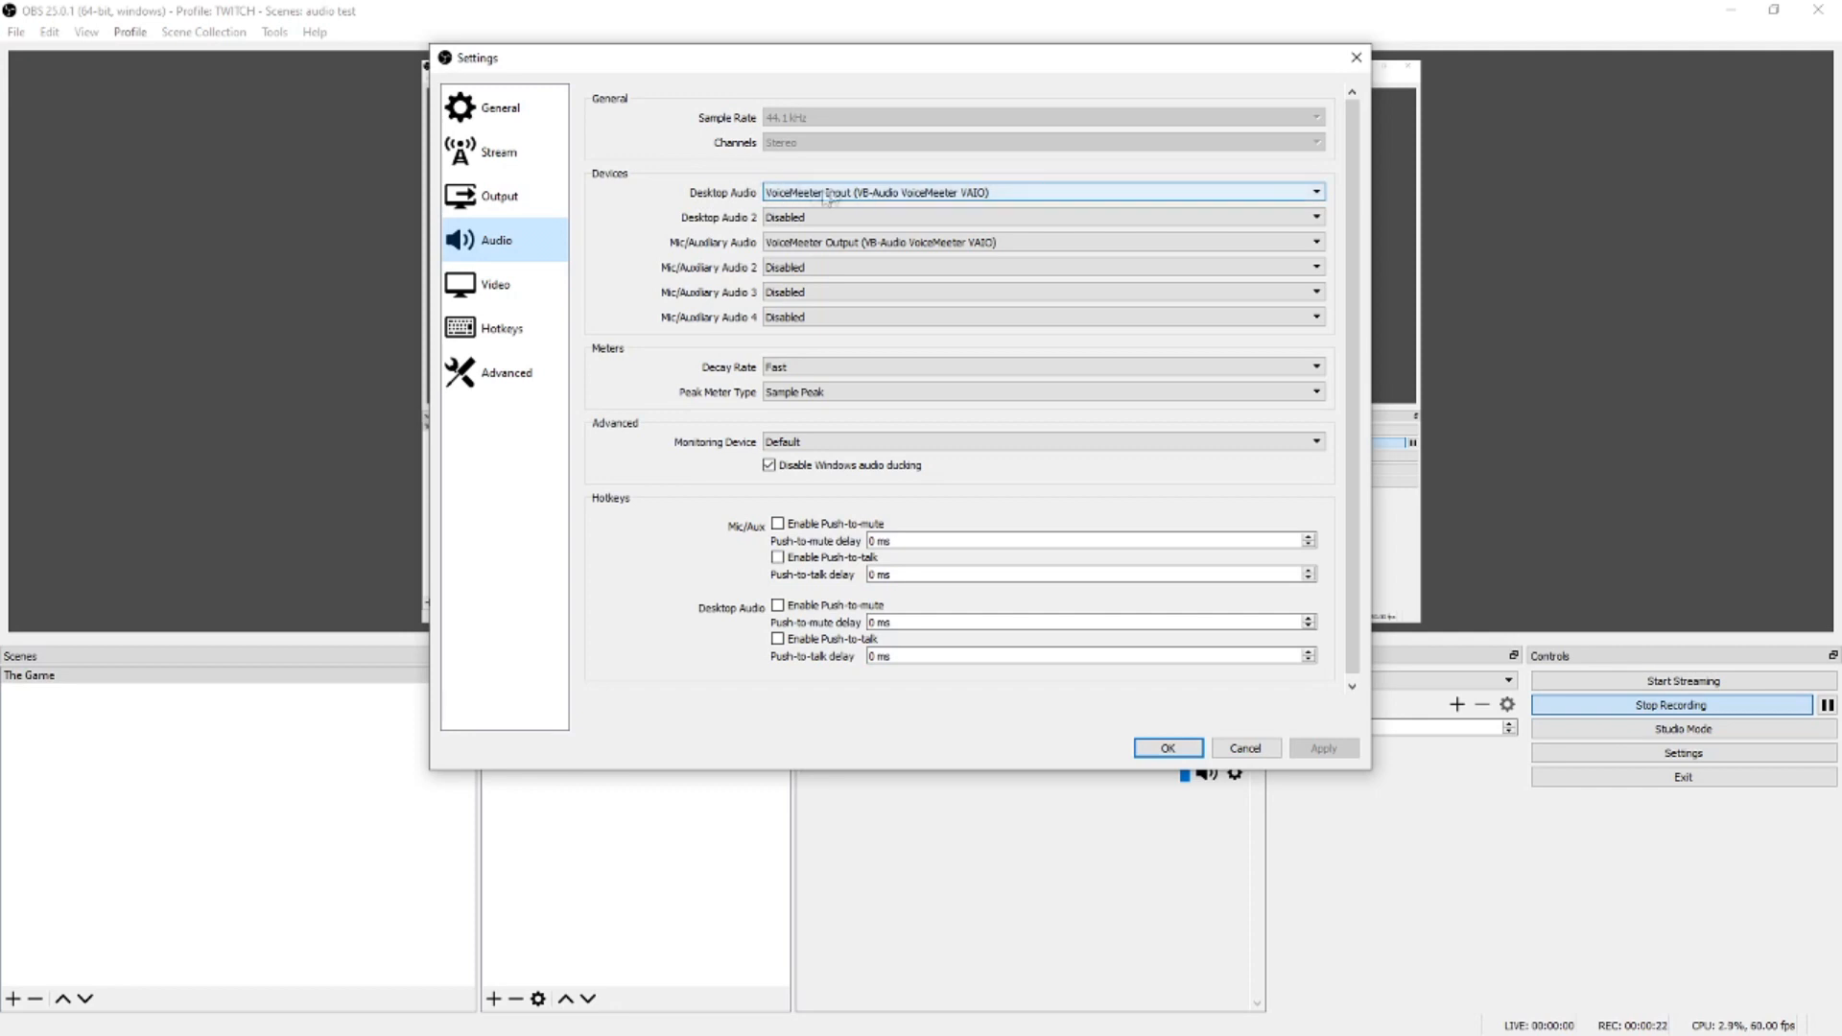
pyautogui.click(1015, 204)
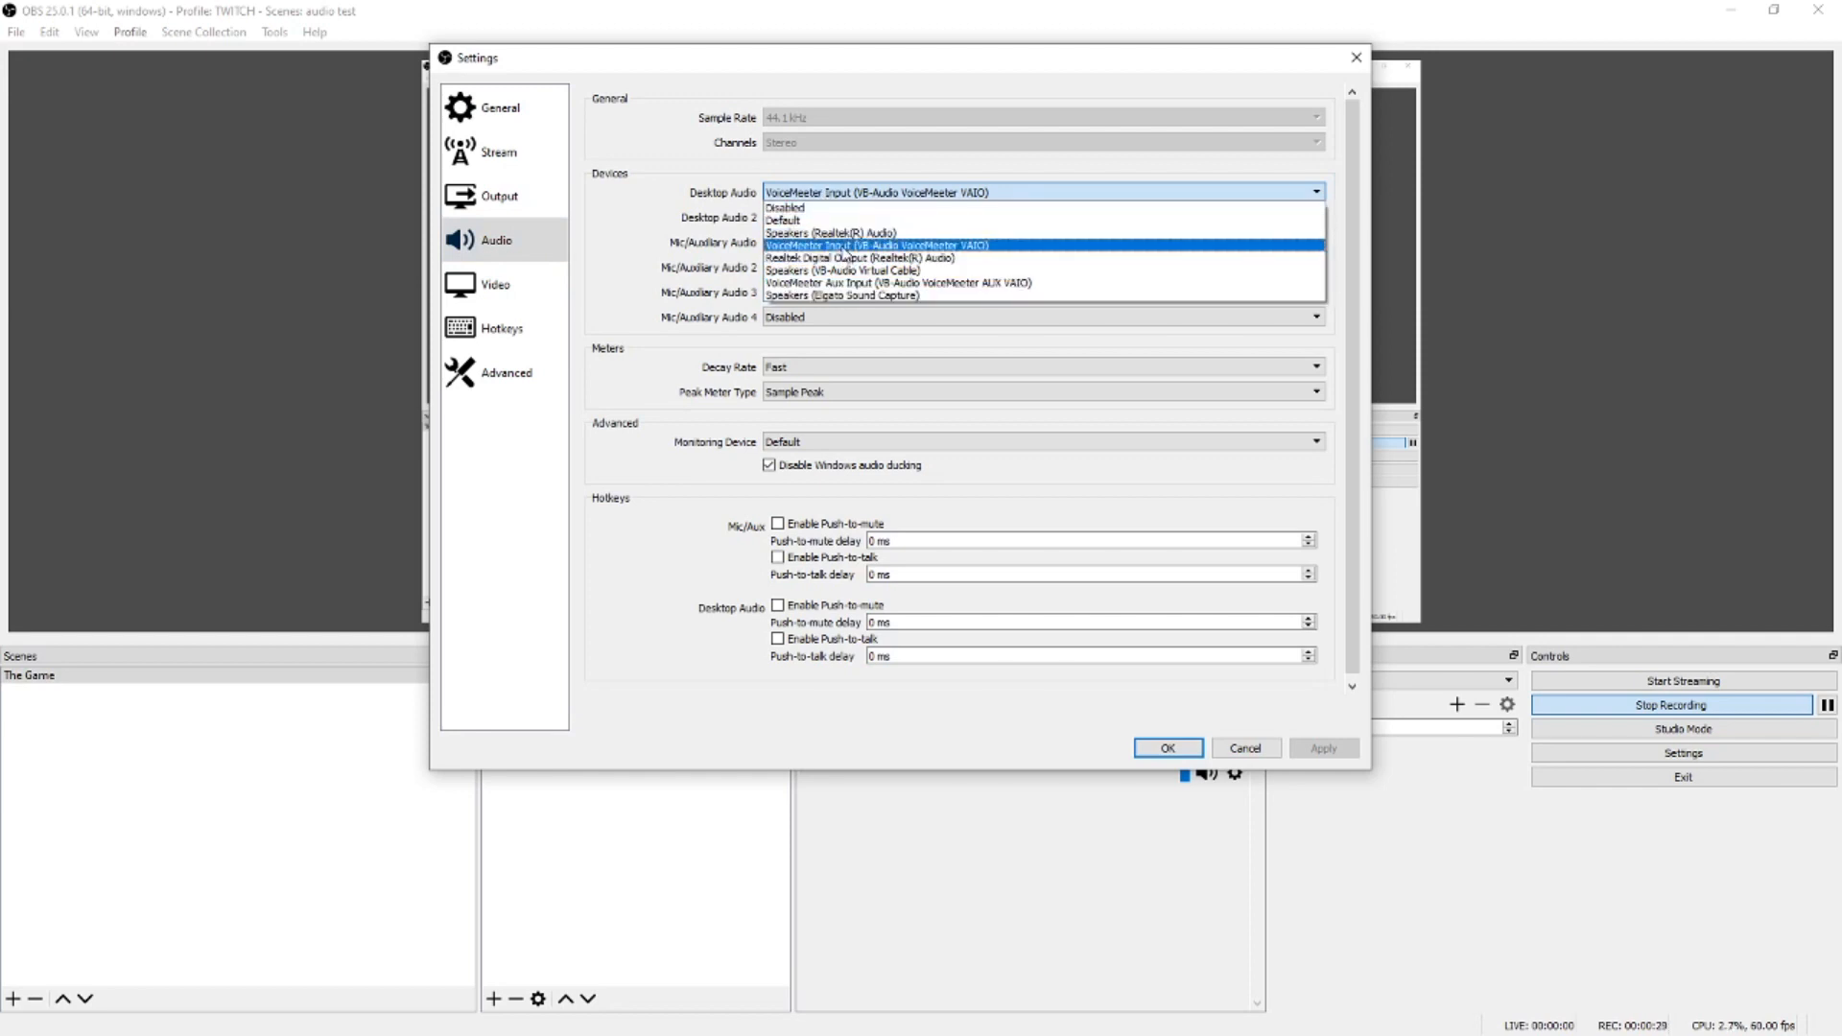
pyautogui.click(843, 248)
pyautogui.click(1171, 750)
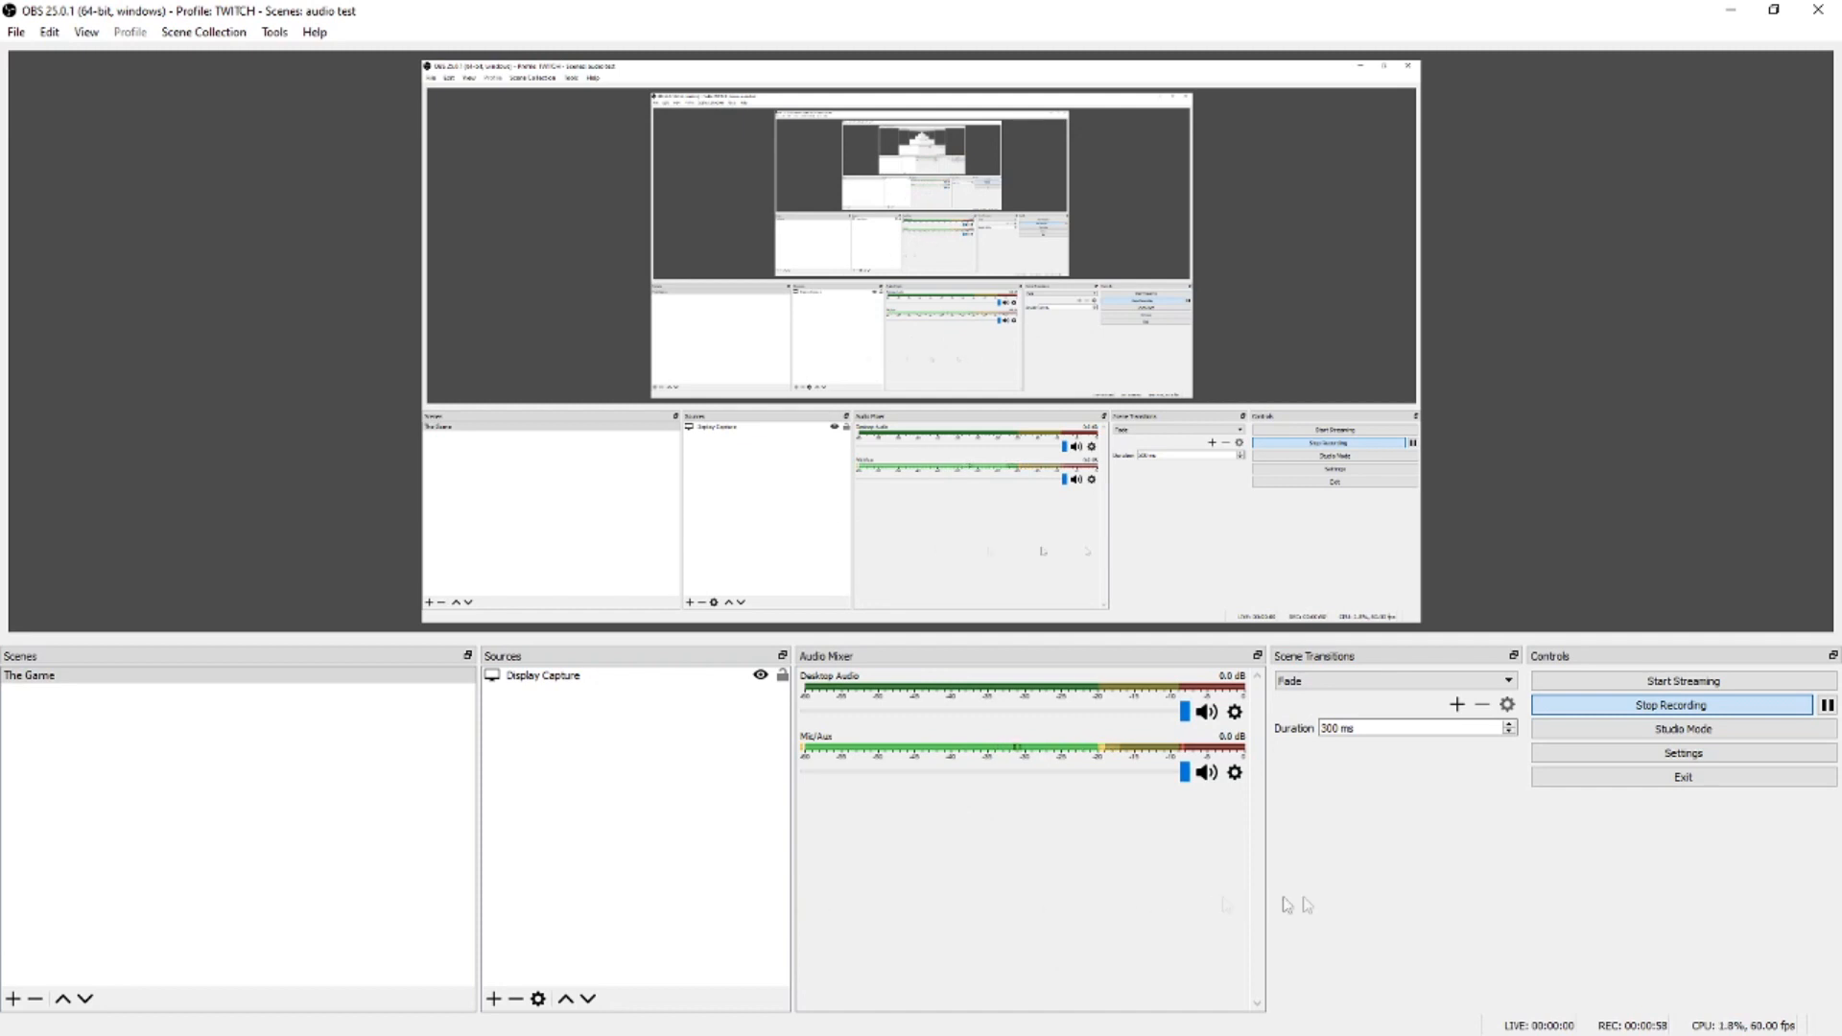
# Add an Audio Output Capture source named Music that uses VoiceMeeter Aux Input (VB-Audio VoiceMeeter AUX VAIO).
pyautogui.rightClick(543, 777)
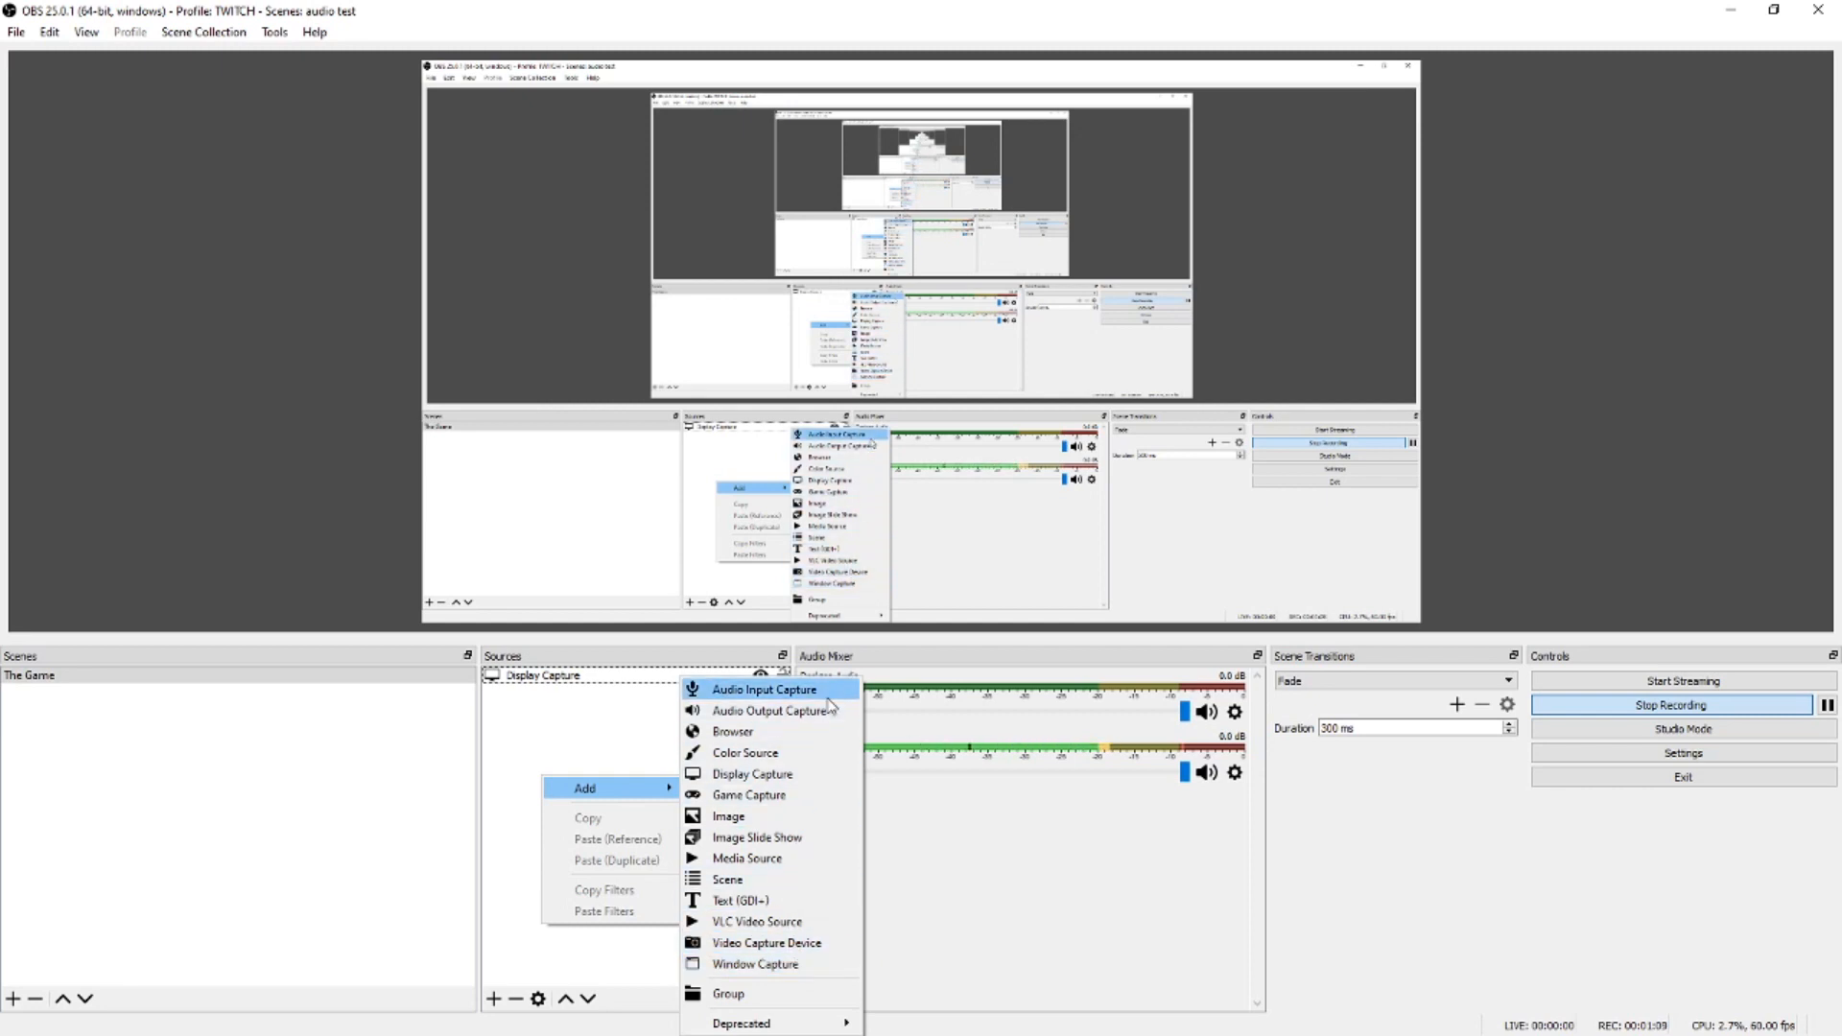
pyautogui.click(775, 711)
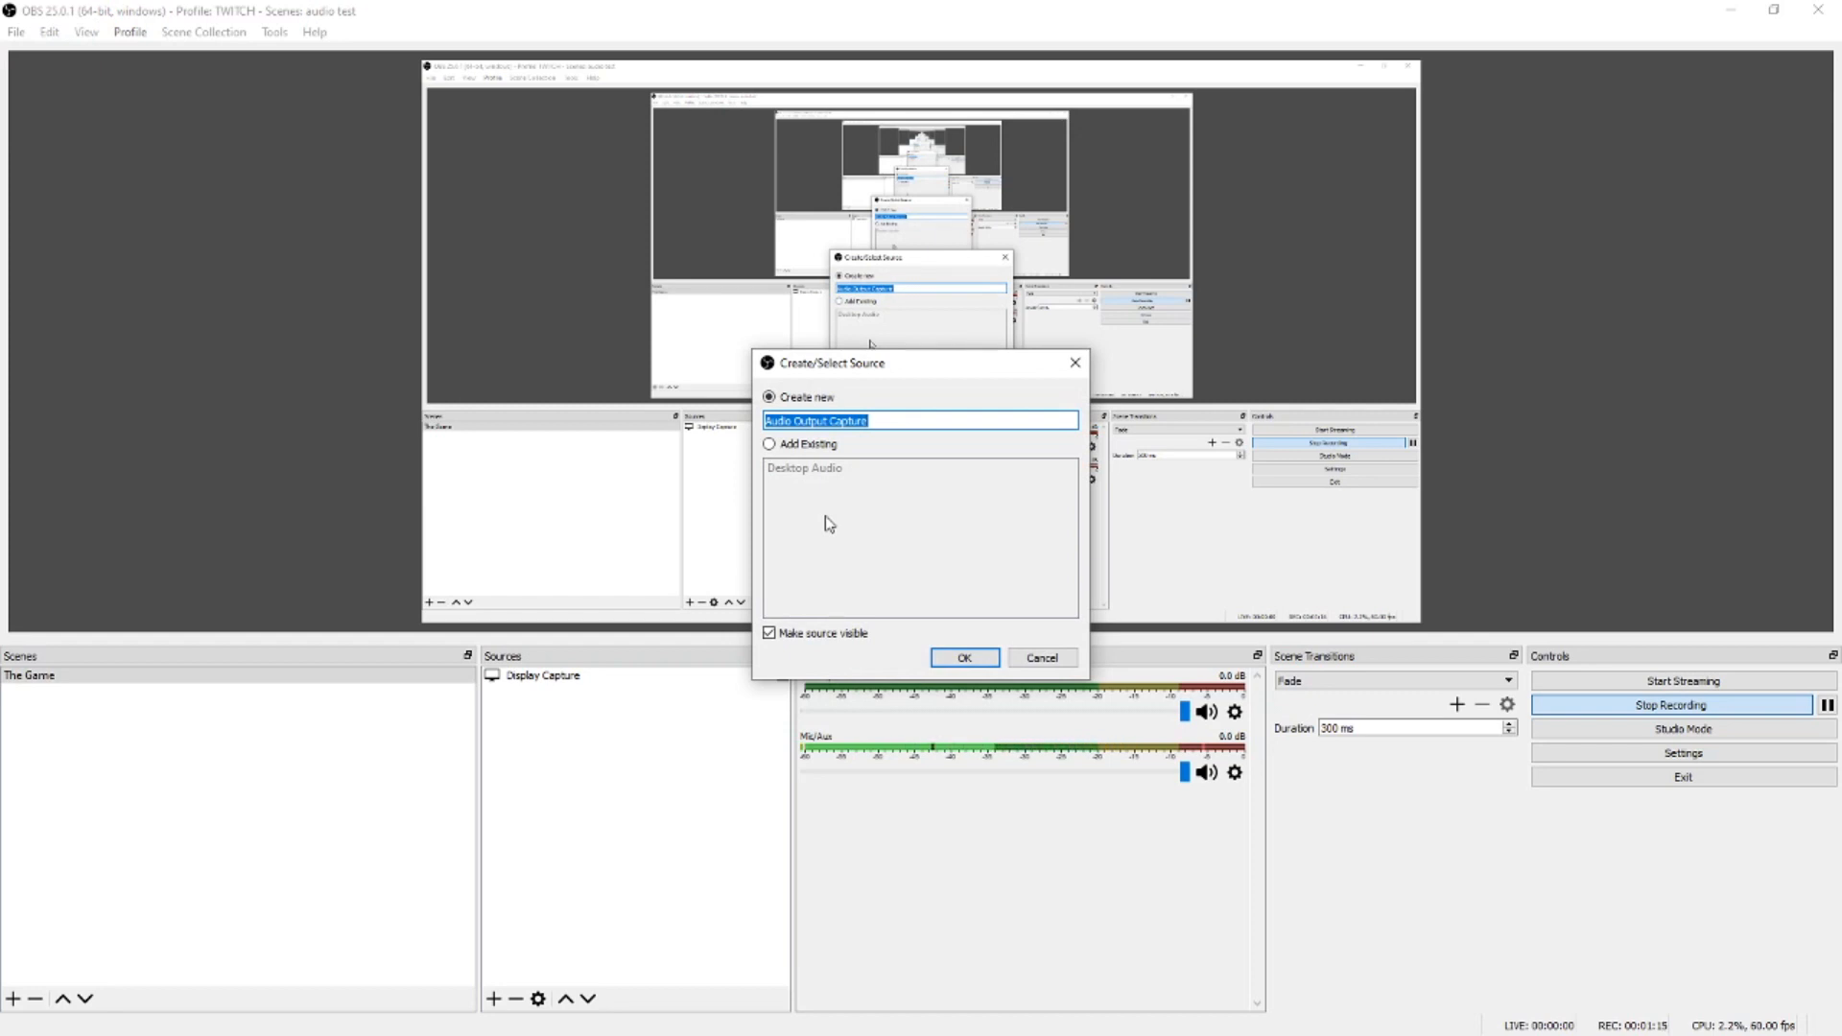
pyautogui.write('M')
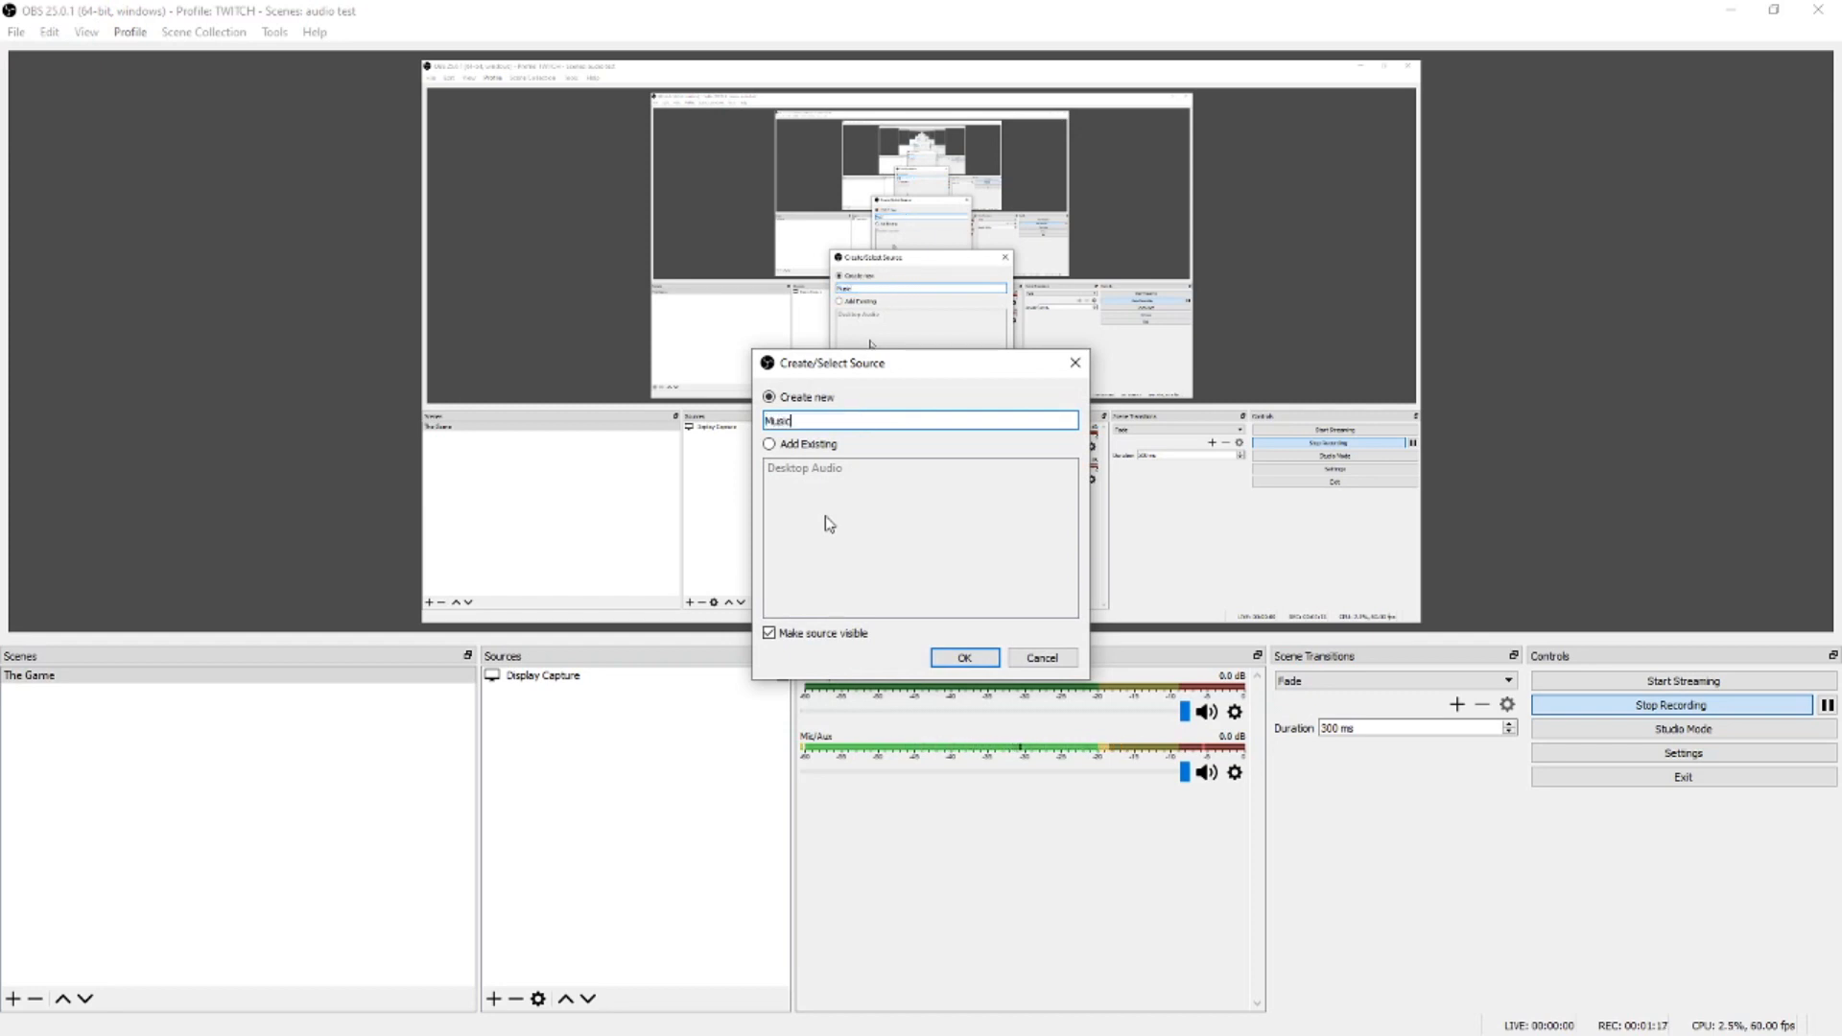
pyautogui.write('usic')
pyautogui.click(940, 657)
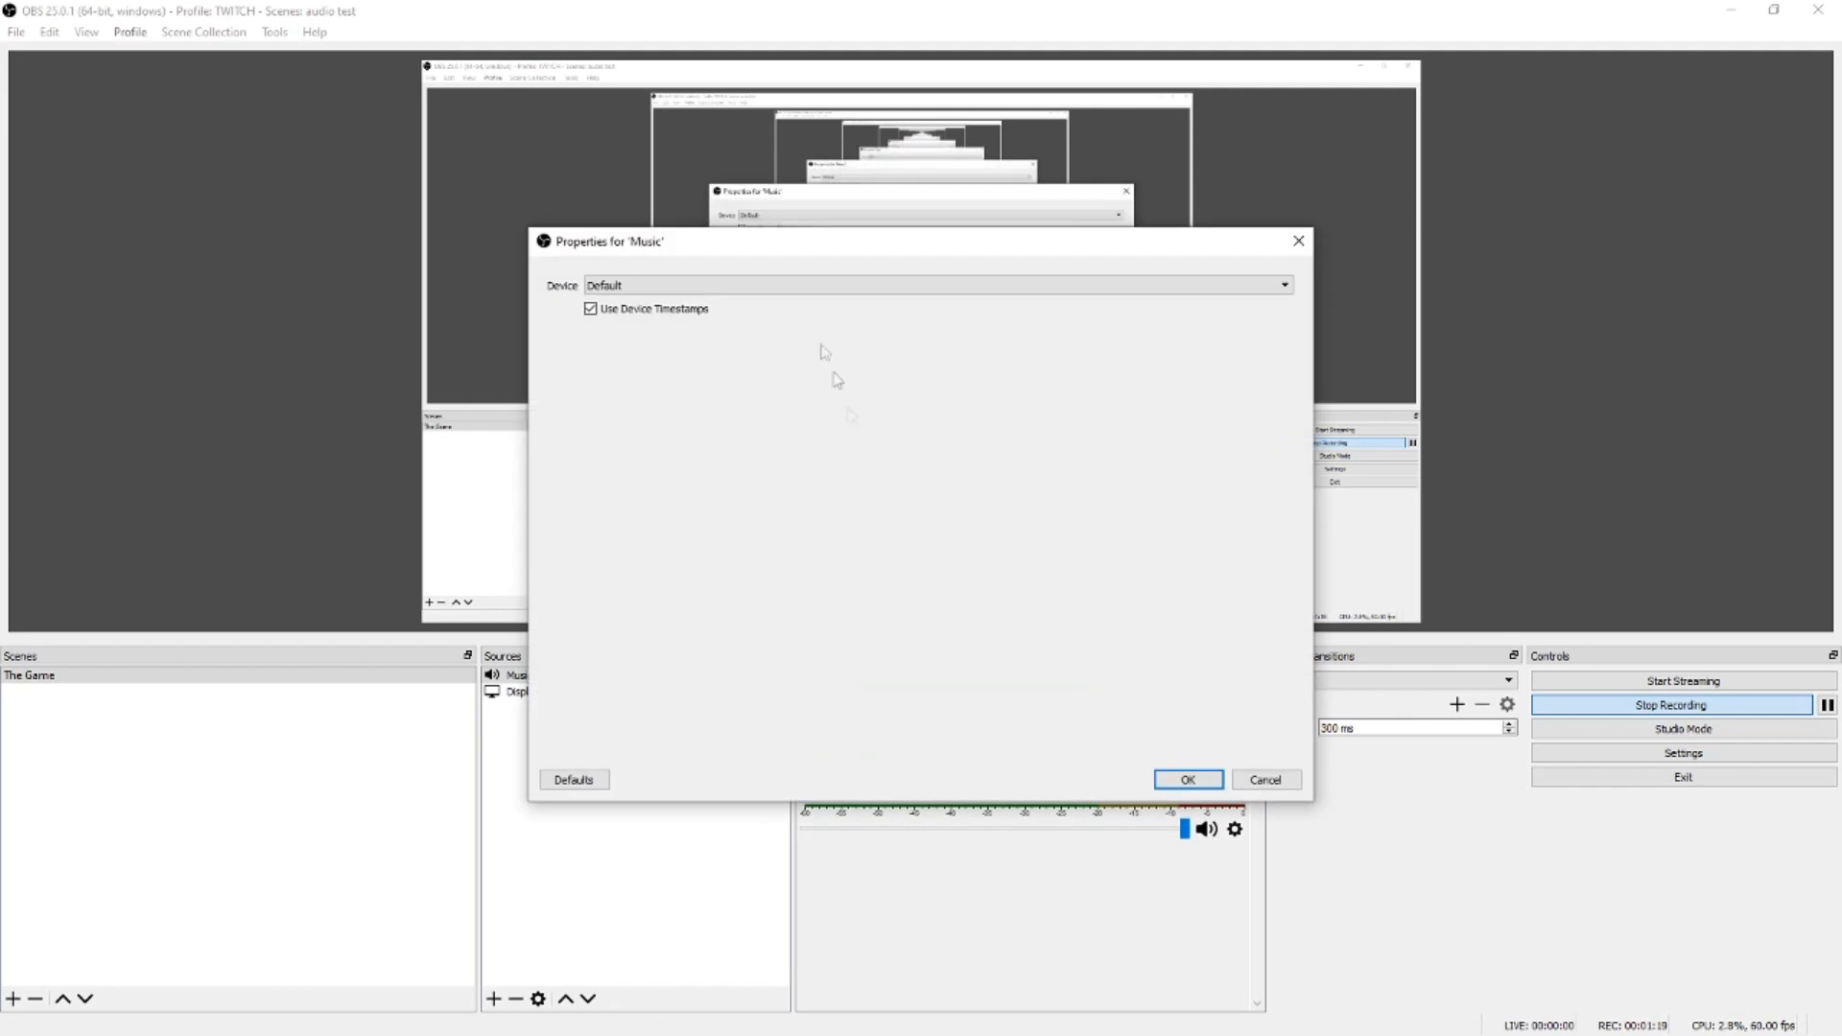
pyautogui.click(690, 293)
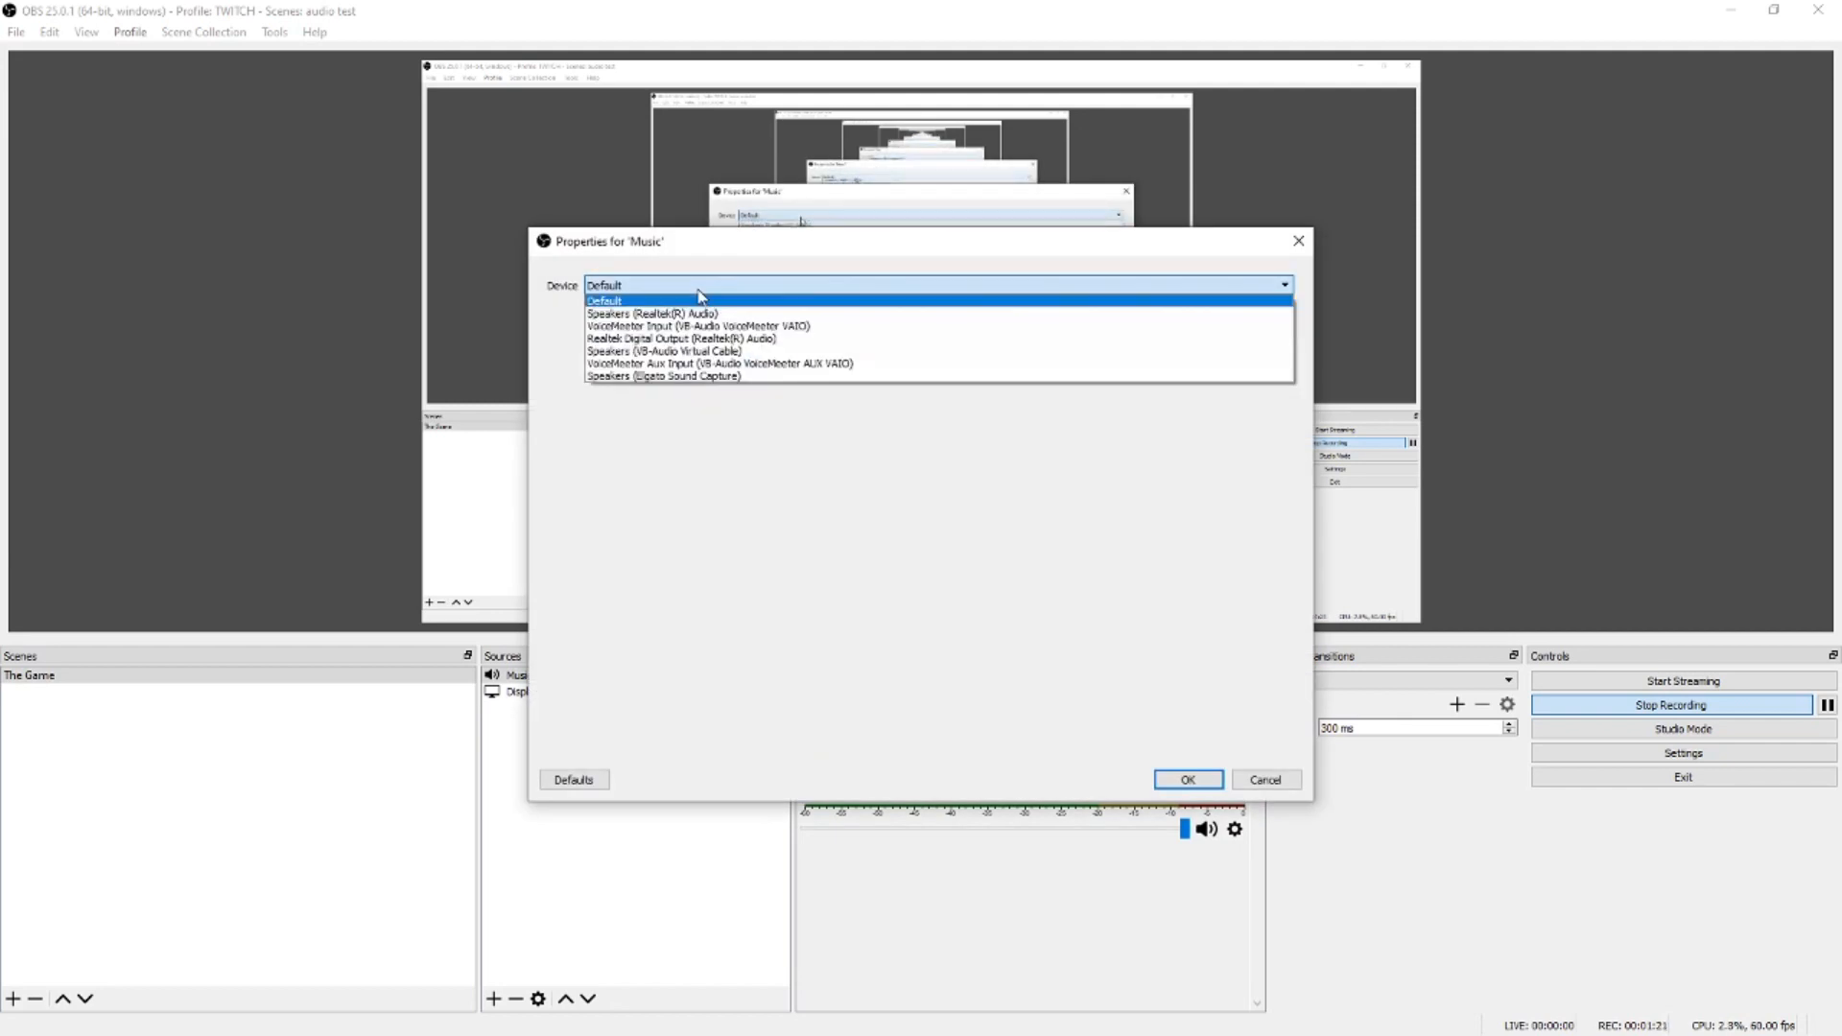
pyautogui.click(810, 364)
pyautogui.click(1187, 779)
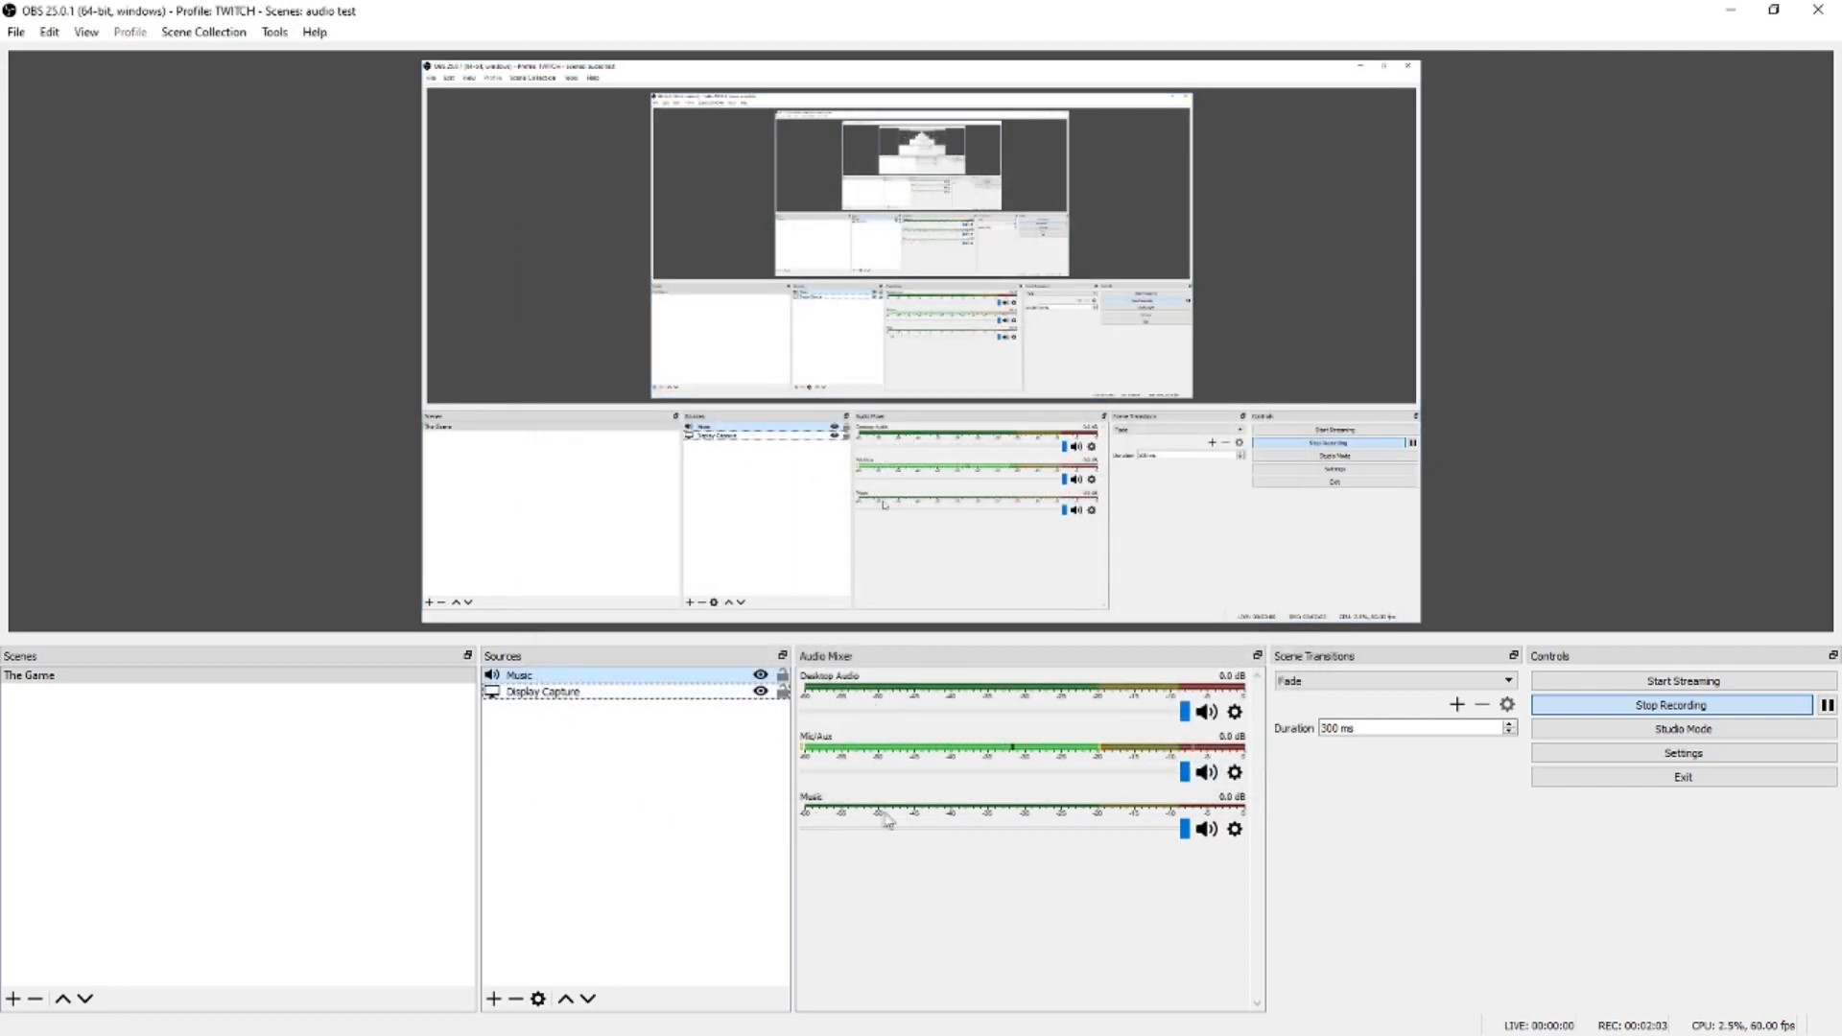
# Add an Audio Input Capture source named Discord that uses CABLE Output (VB-Audio Virtual Cable).
pyautogui.rightClick(548, 767)
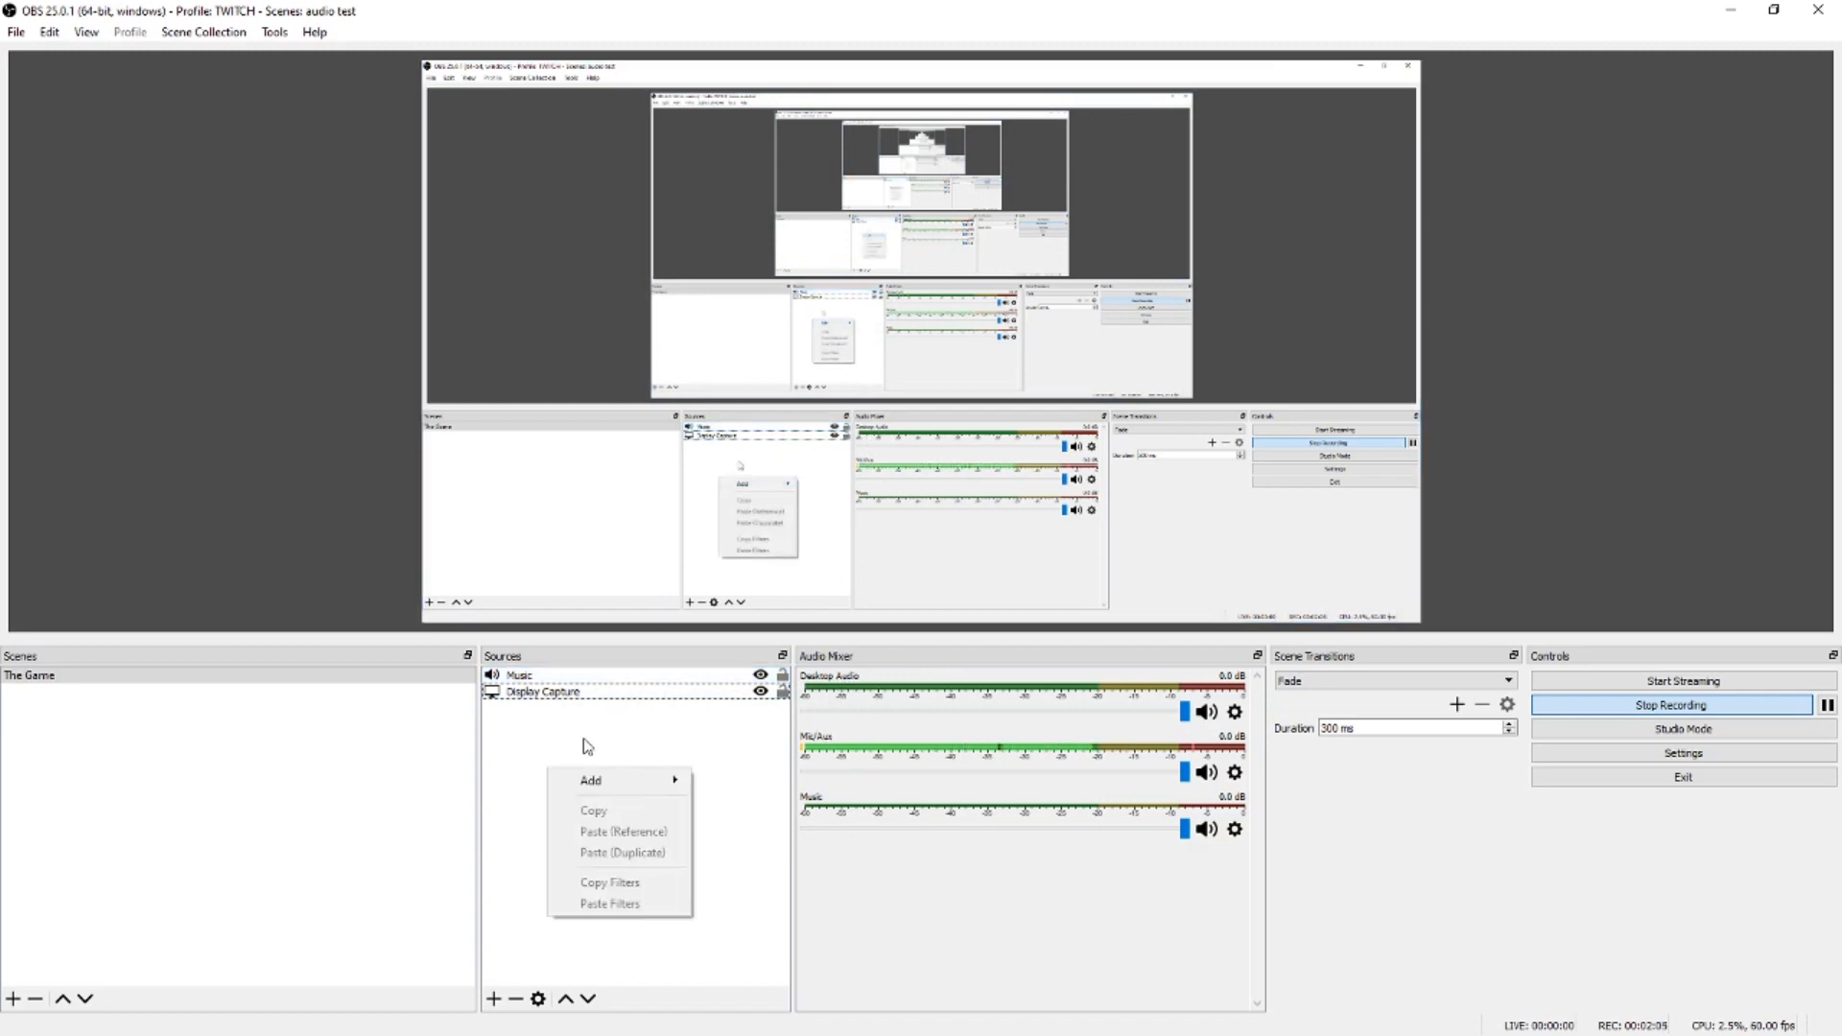
pyautogui.moveTo(624, 780)
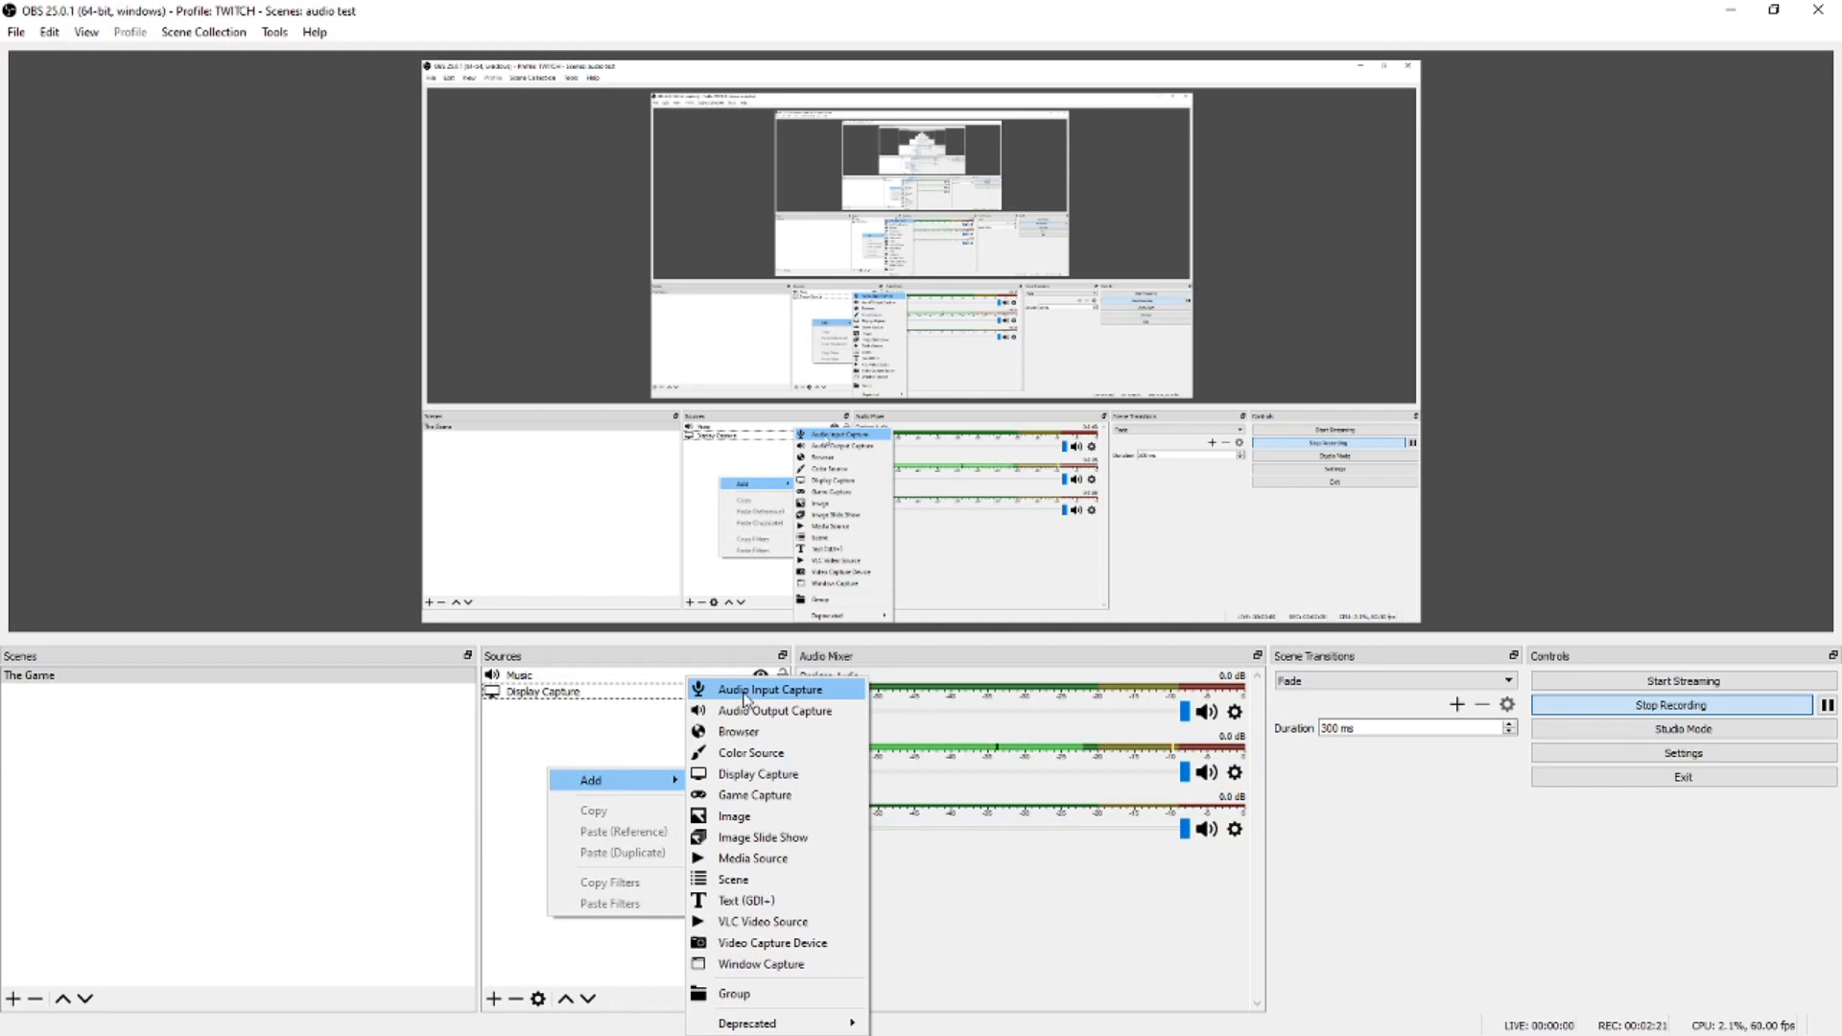
pyautogui.click(745, 691)
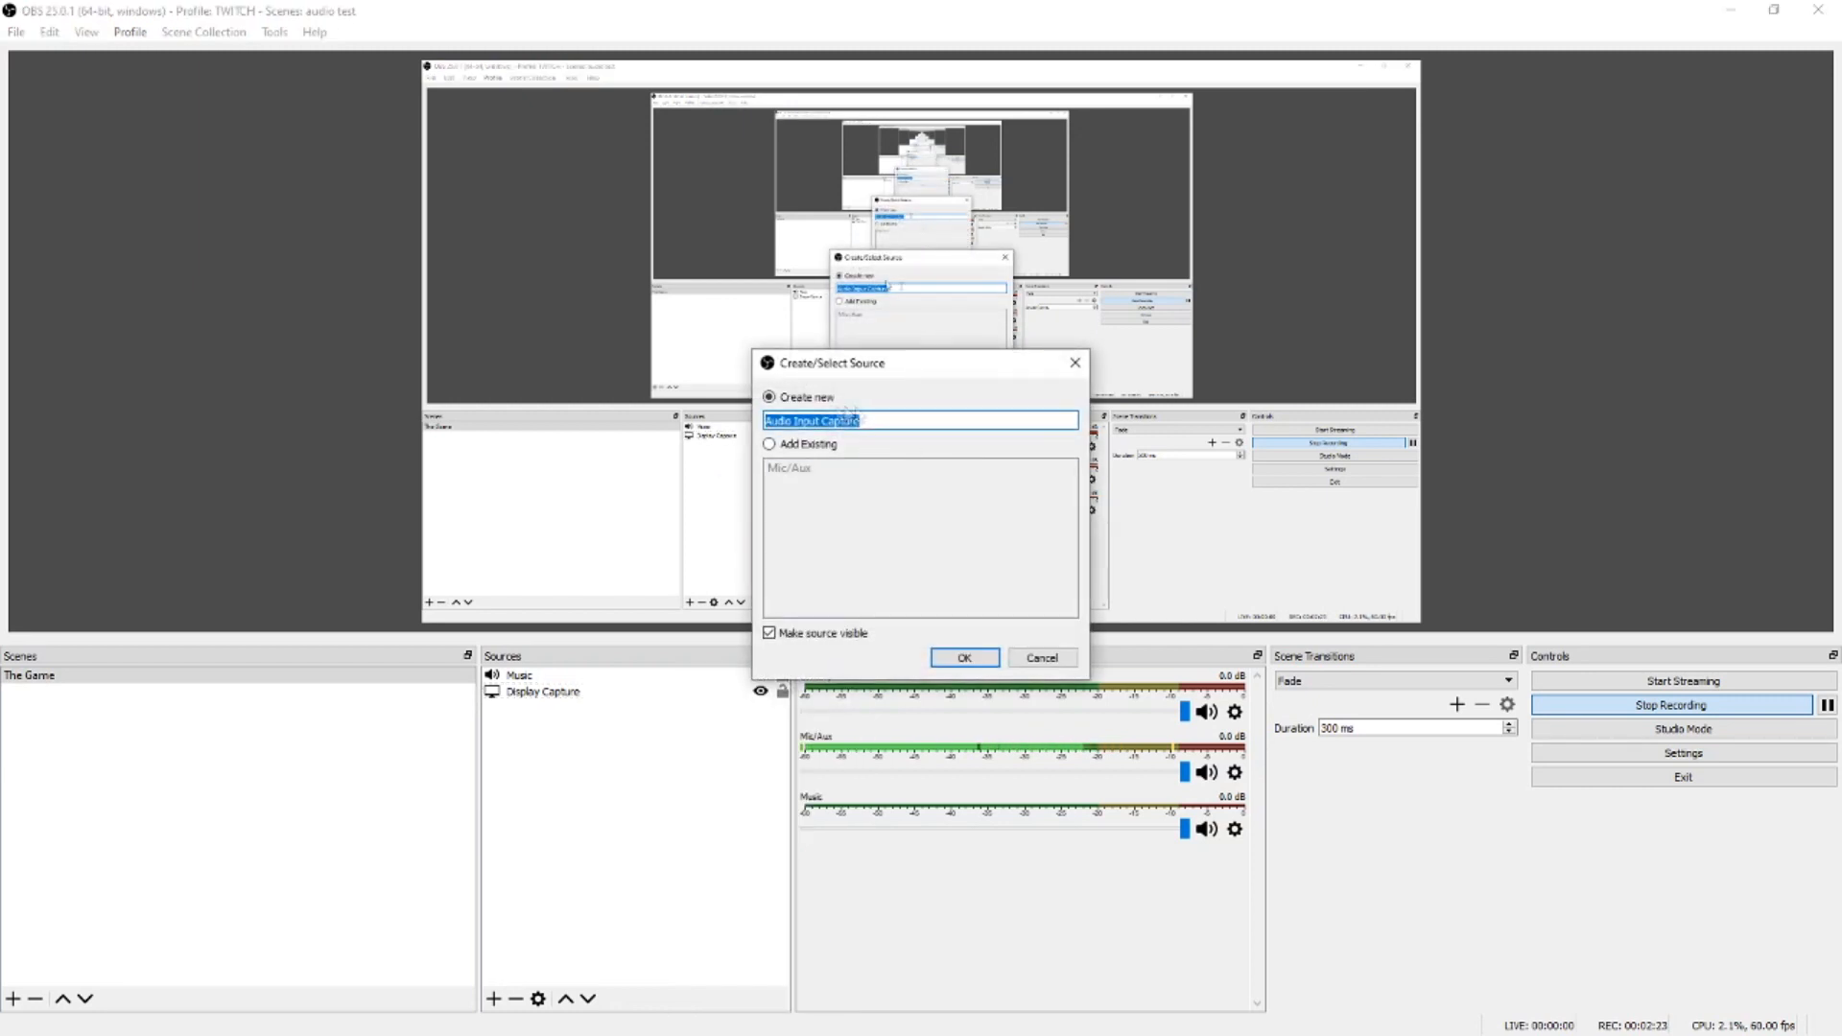
pyautogui.write('Discord')
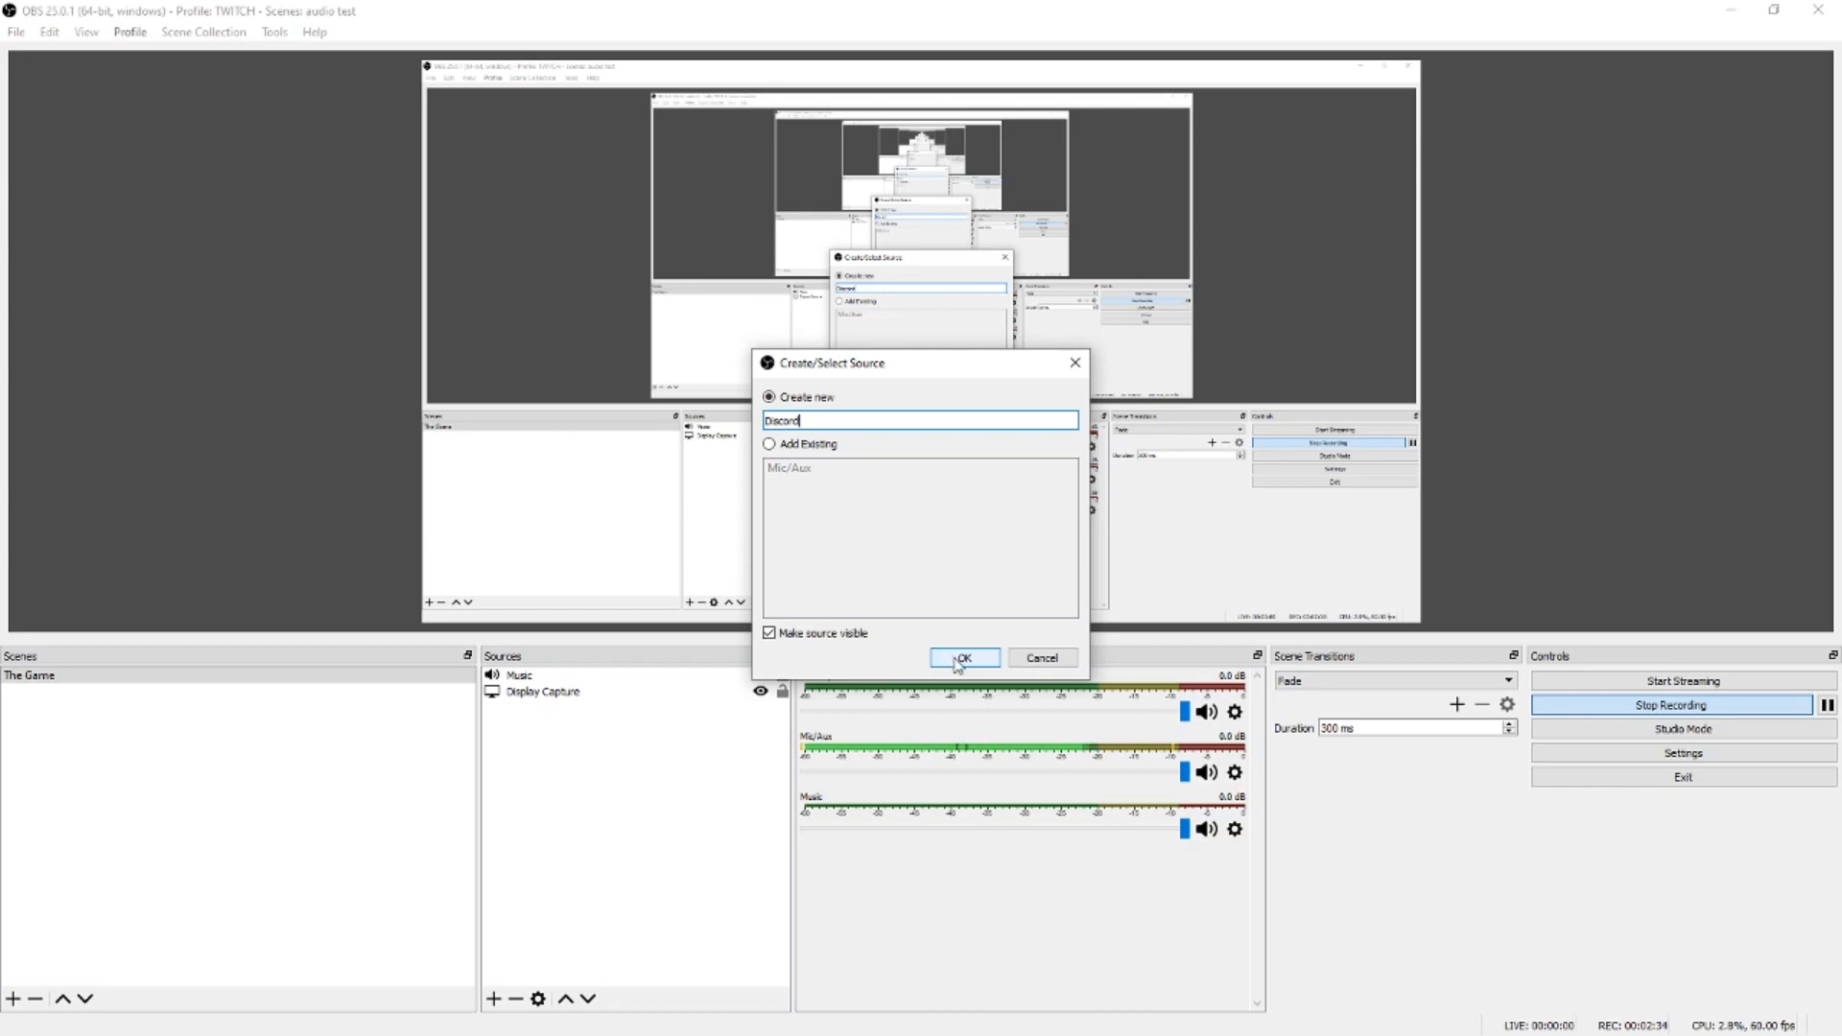
pyautogui.click(955, 662)
pyautogui.click(676, 286)
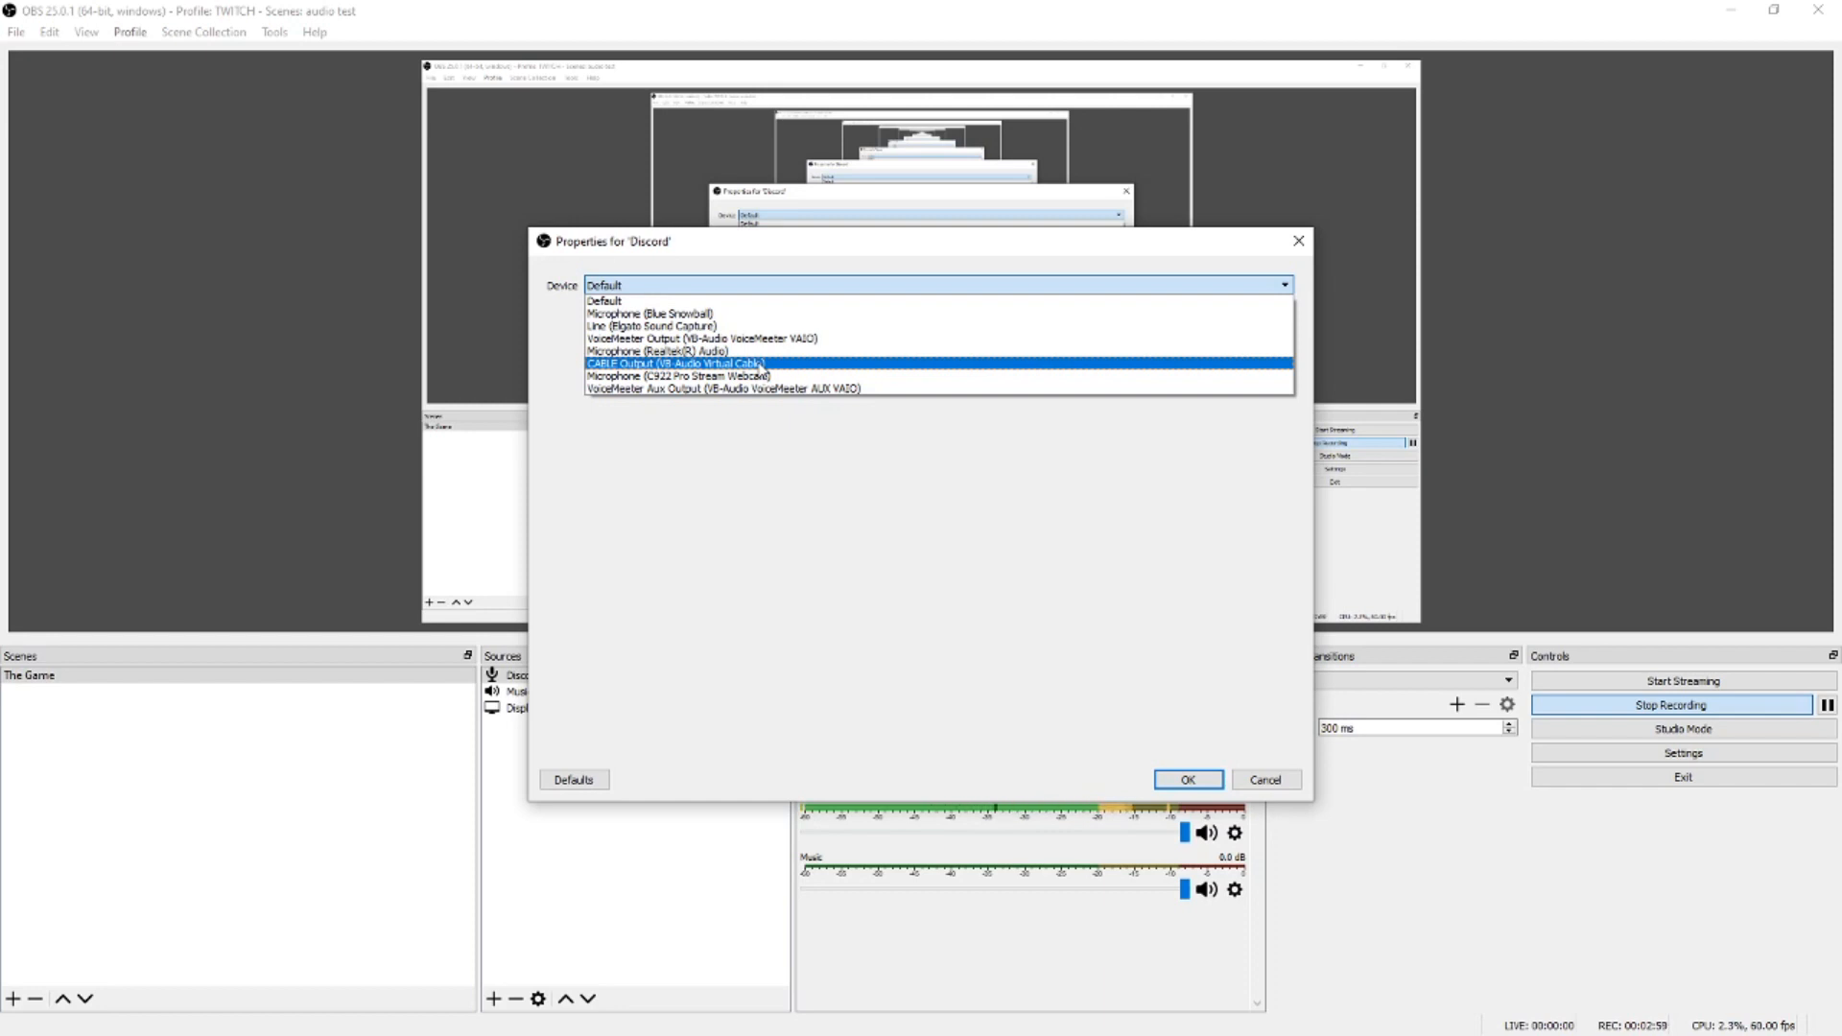
pyautogui.click(758, 364)
pyautogui.click(1188, 779)
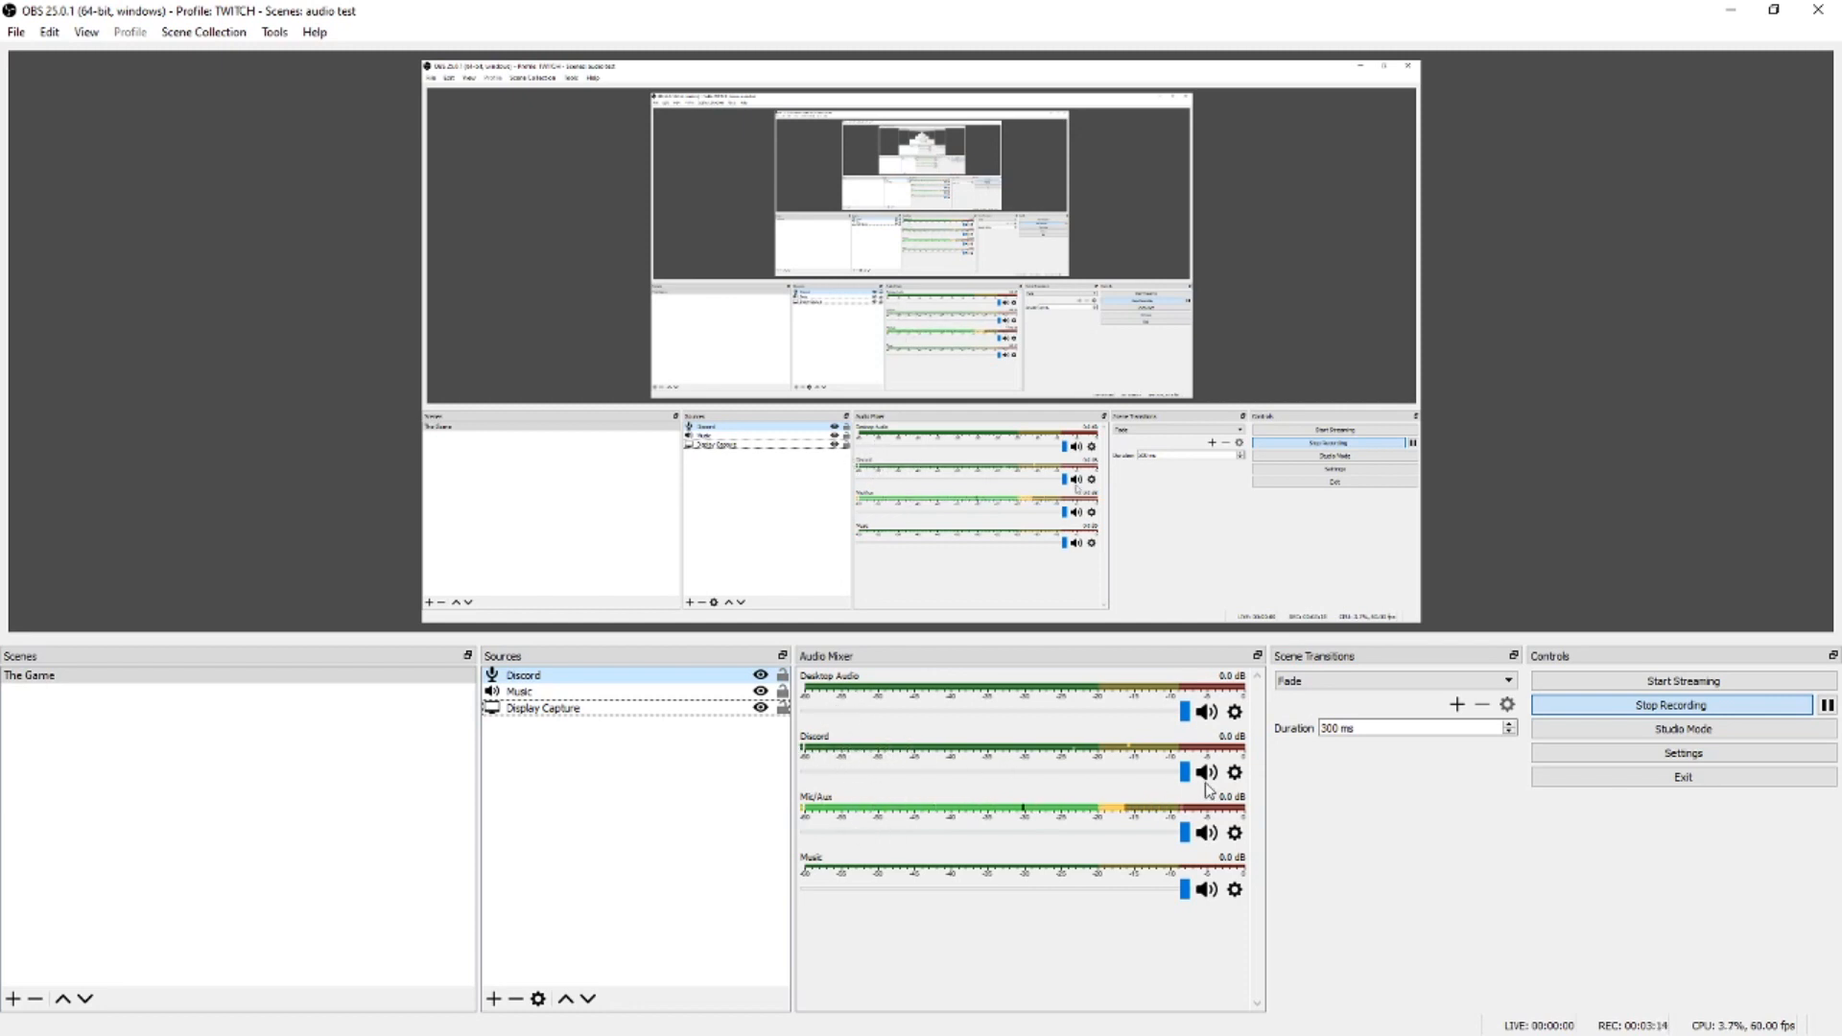
# Try lowering the Discord source's mixer volume to about -16.9 dB and raising it slightly.
pyautogui.moveTo(1185, 773); pyautogui.dragTo(1077, 778)
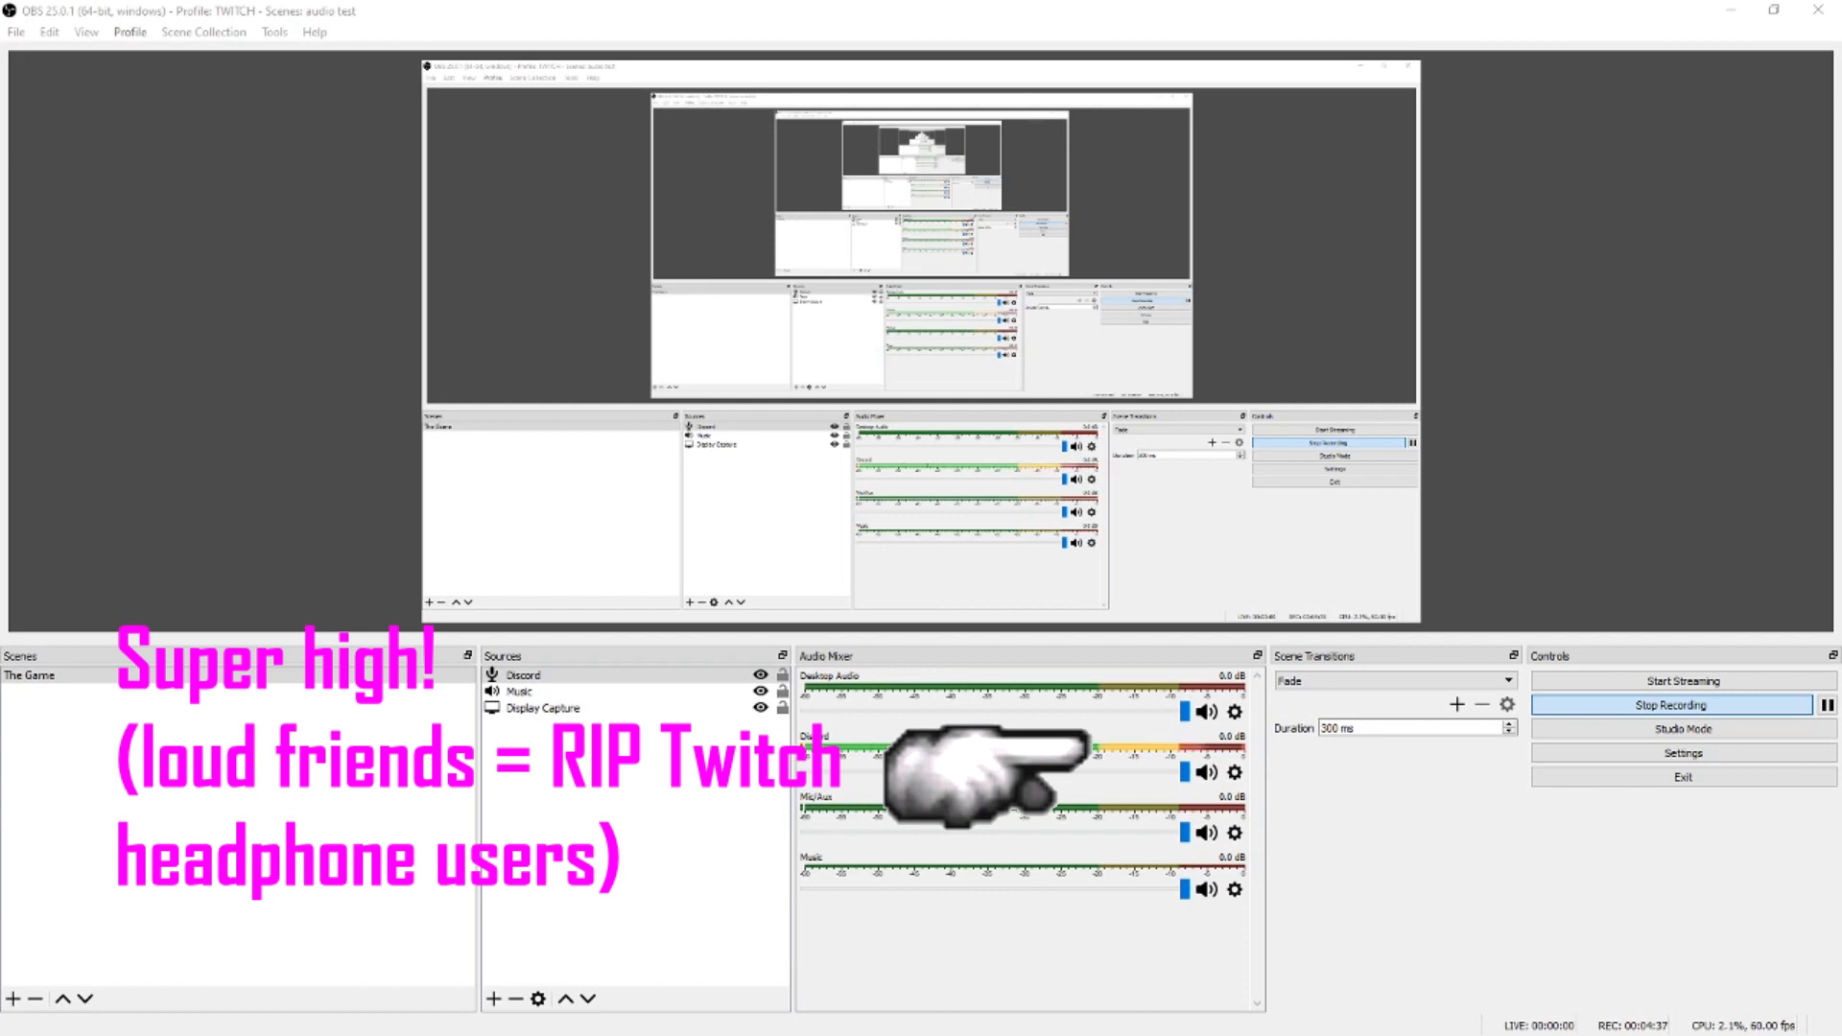
pyautogui.moveTo(1185, 772); pyautogui.dragTo(996, 775)
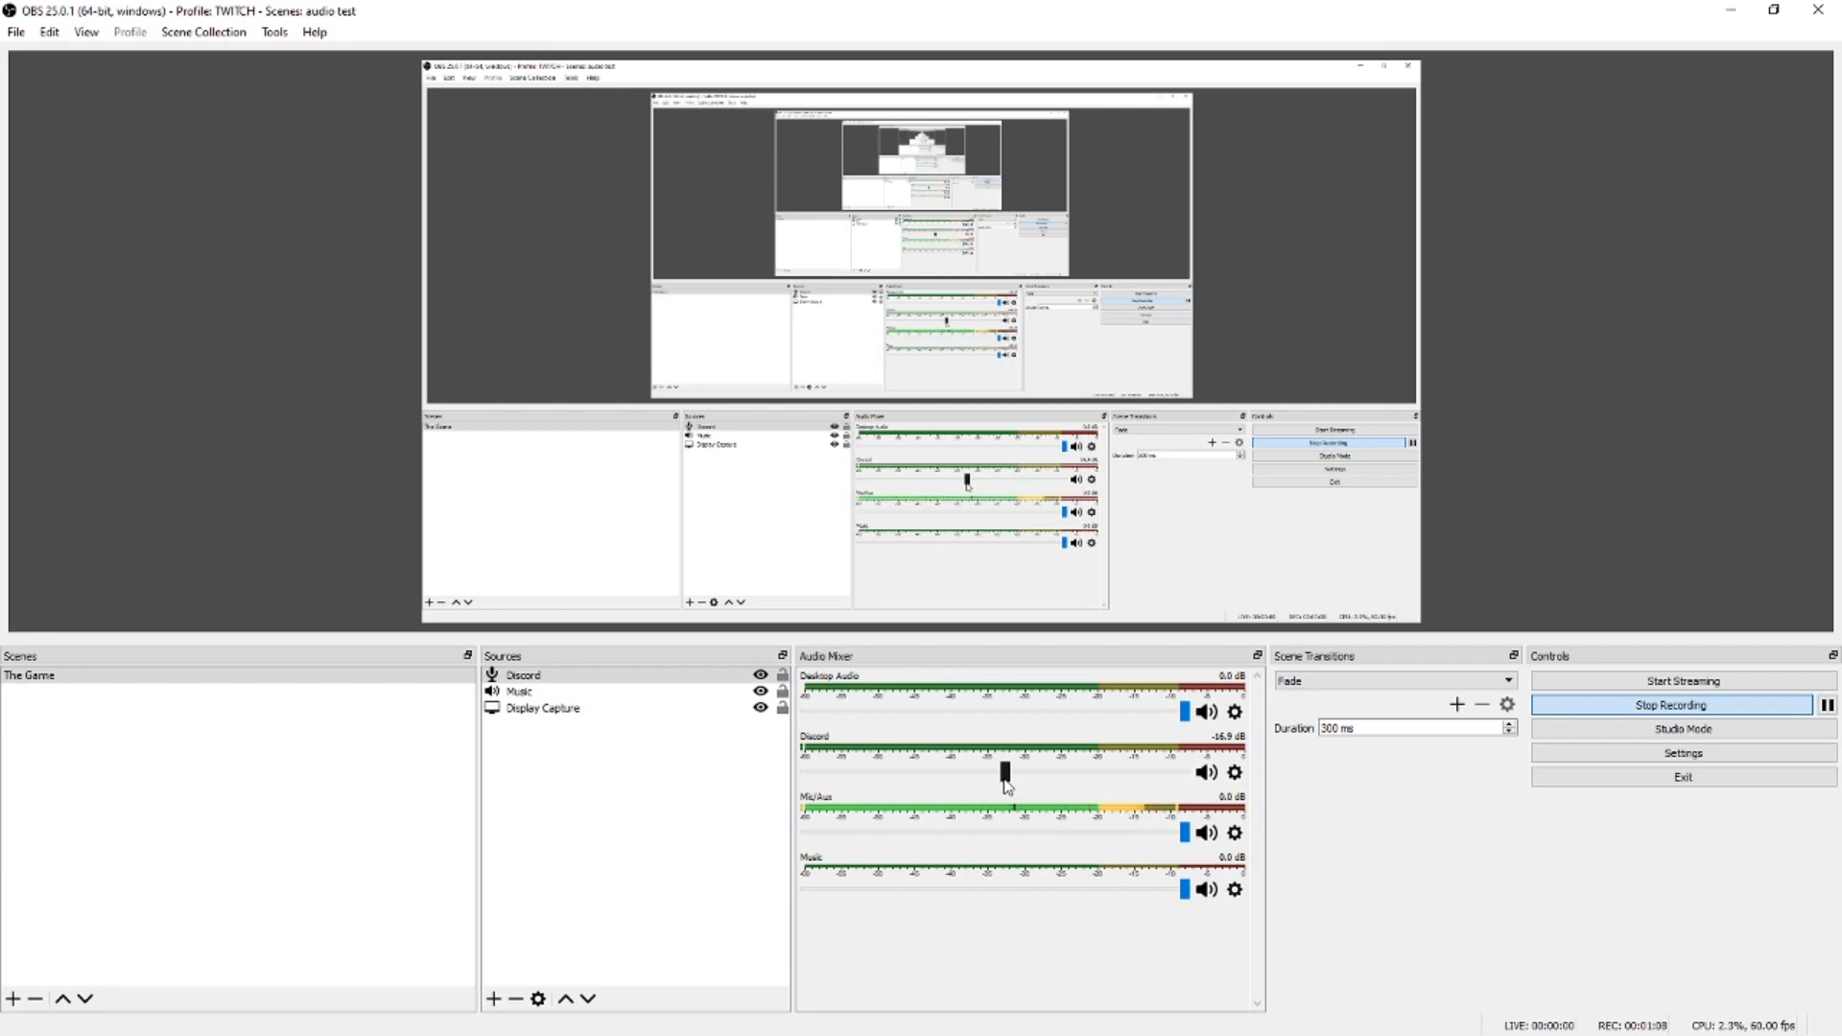
pyautogui.moveTo(1004, 773)
pyautogui.mouseDown()
pyautogui.moveTo(1088, 776)
pyautogui.moveTo(1028, 792)
pyautogui.mouseUp()
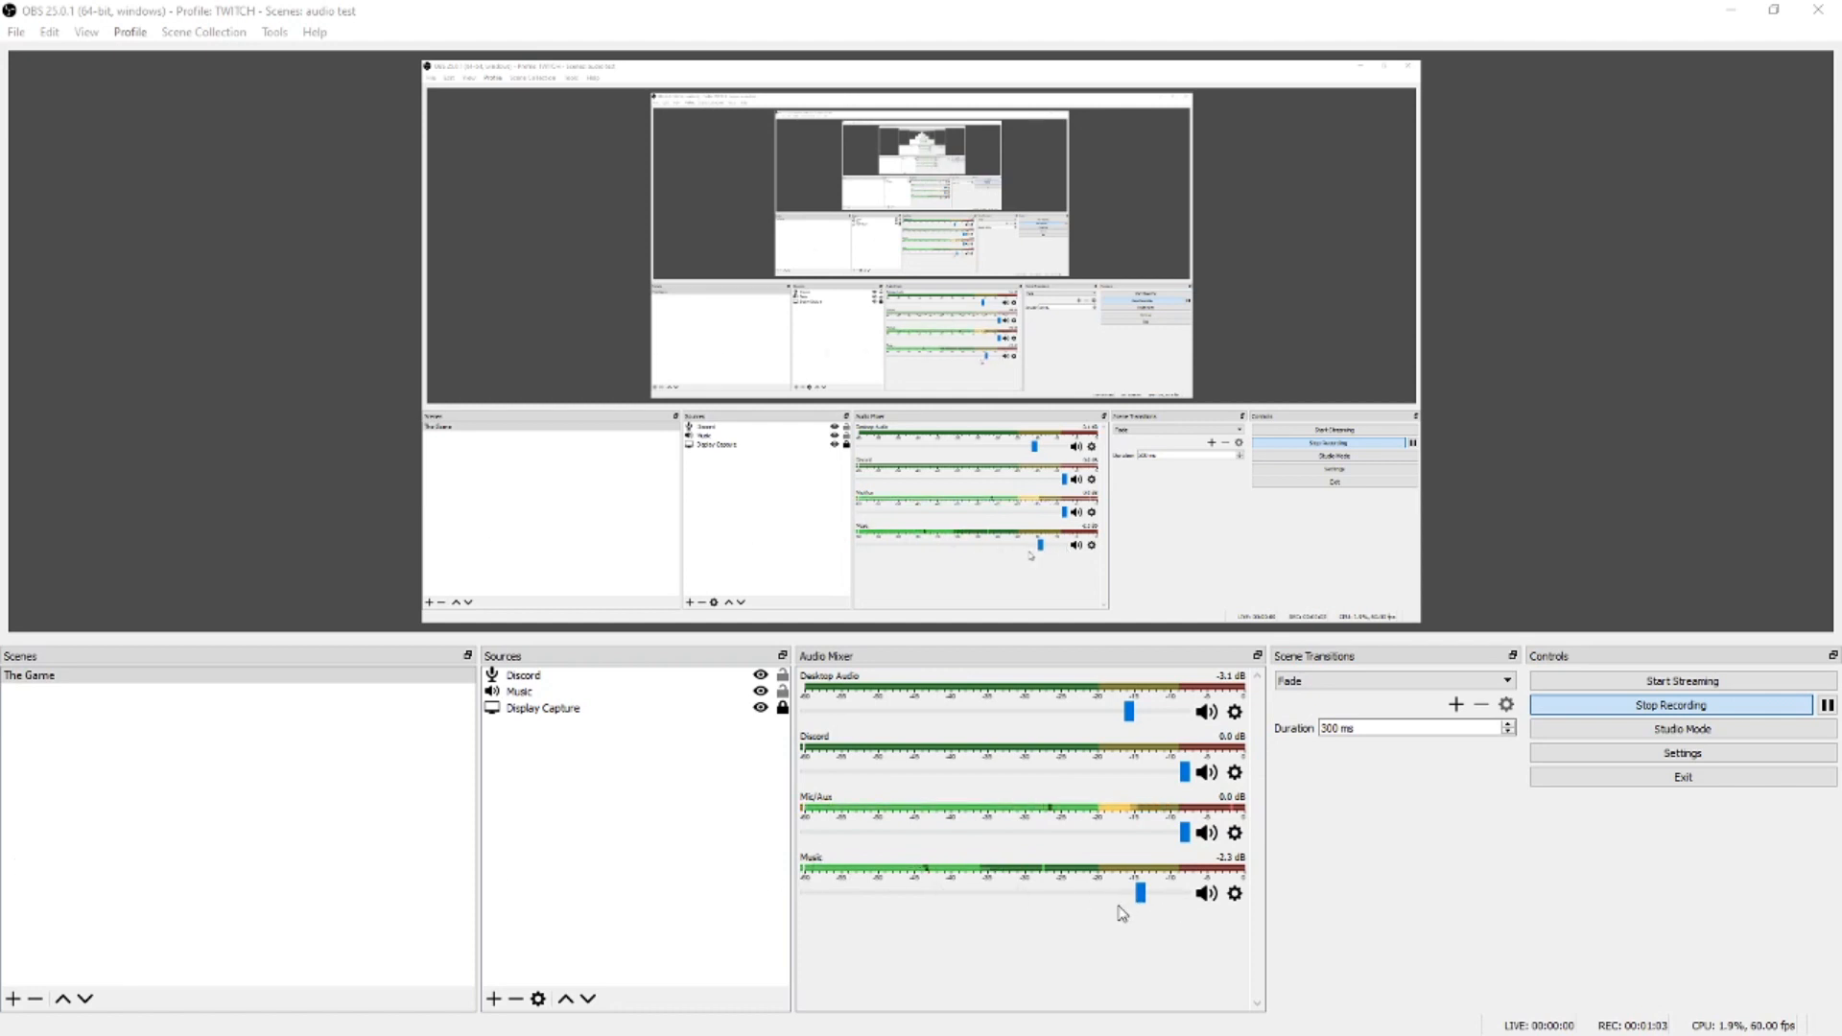
# Lower the Music source's mixer volume to about -46 dB and bring it back up to -8.0 dB.
pyautogui.moveTo(1141, 896); pyautogui.dragTo(898, 906)
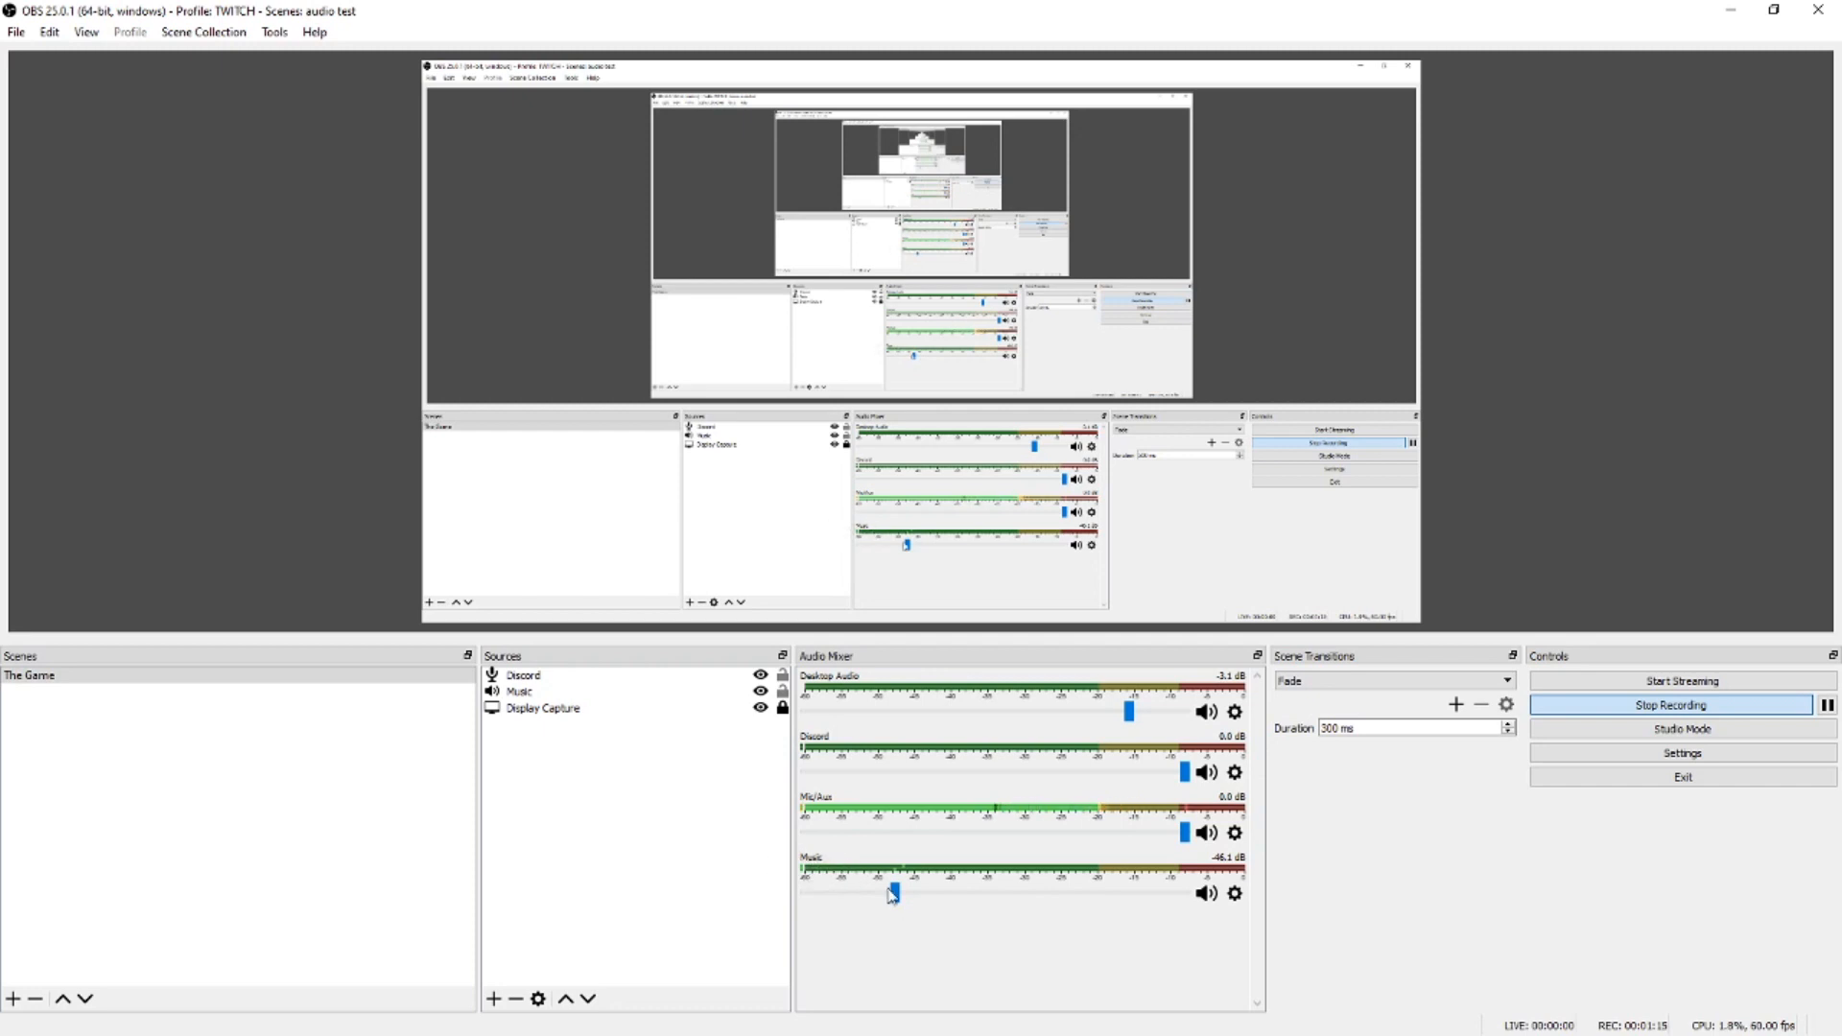
pyautogui.moveTo(900, 894); pyautogui.dragTo(1077, 905)
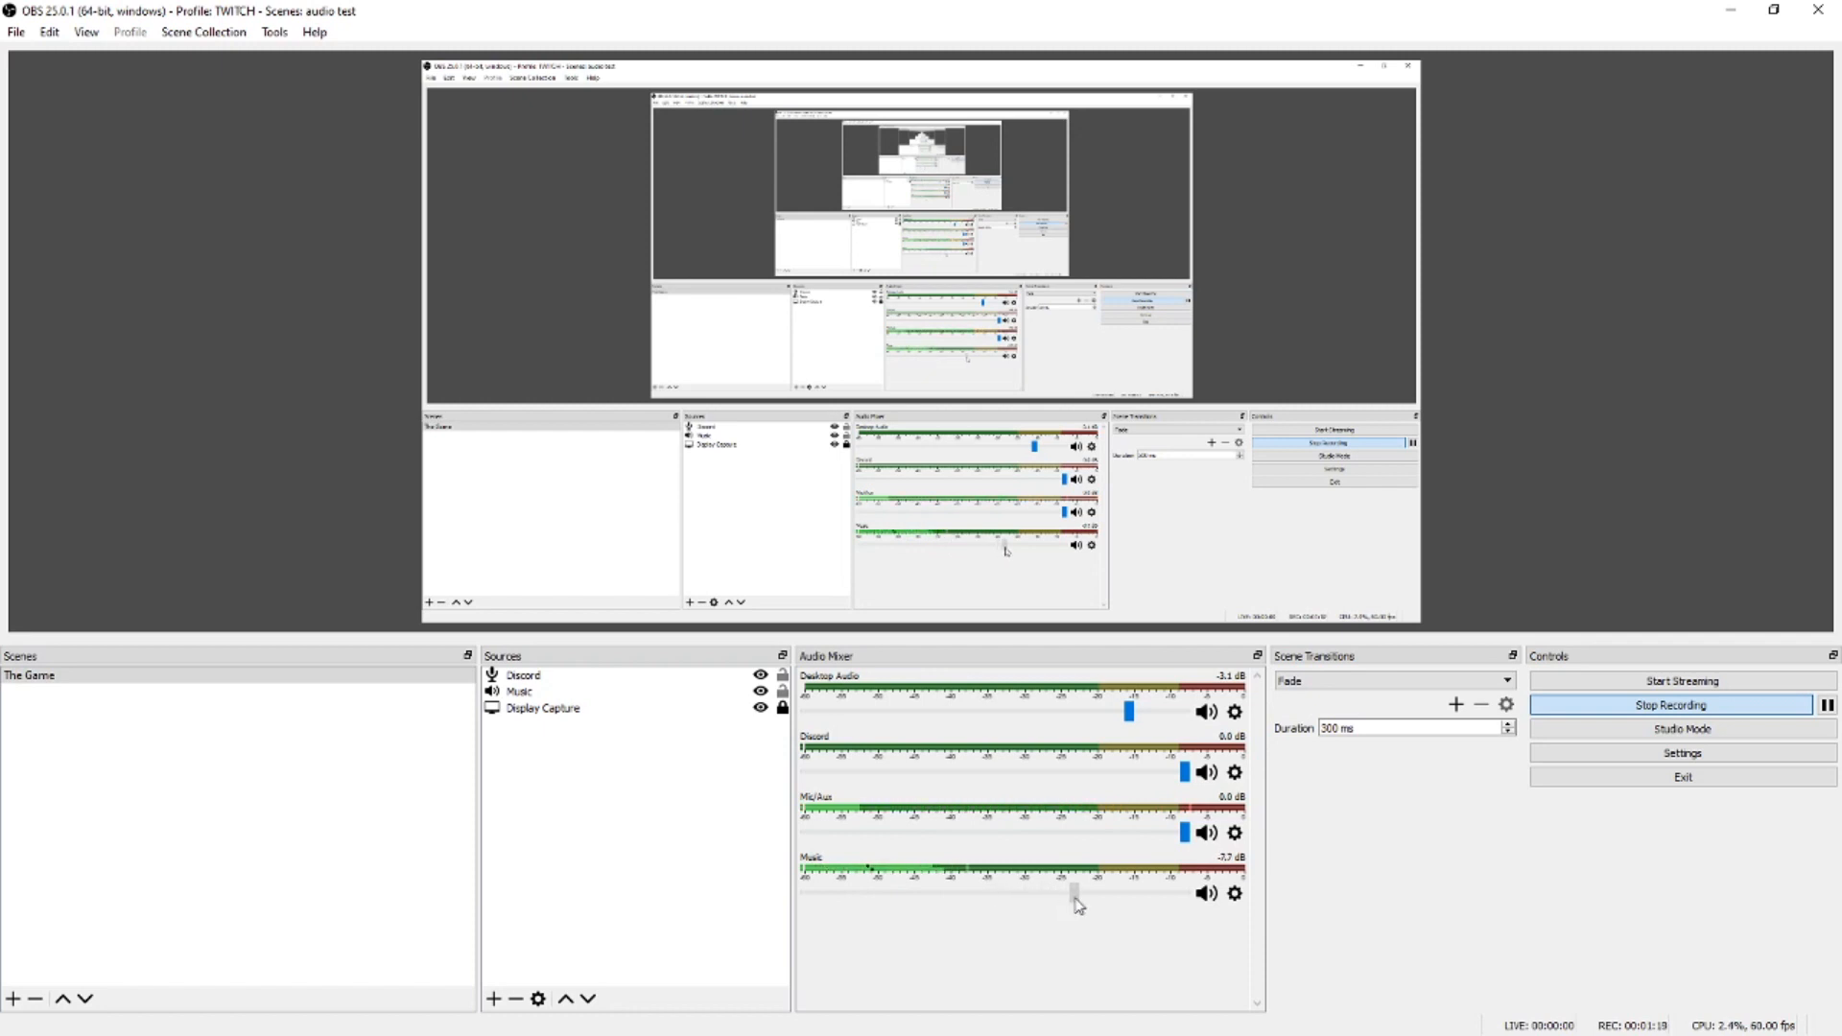
pyautogui.moveTo(1077, 905); pyautogui.dragTo(1073, 908)
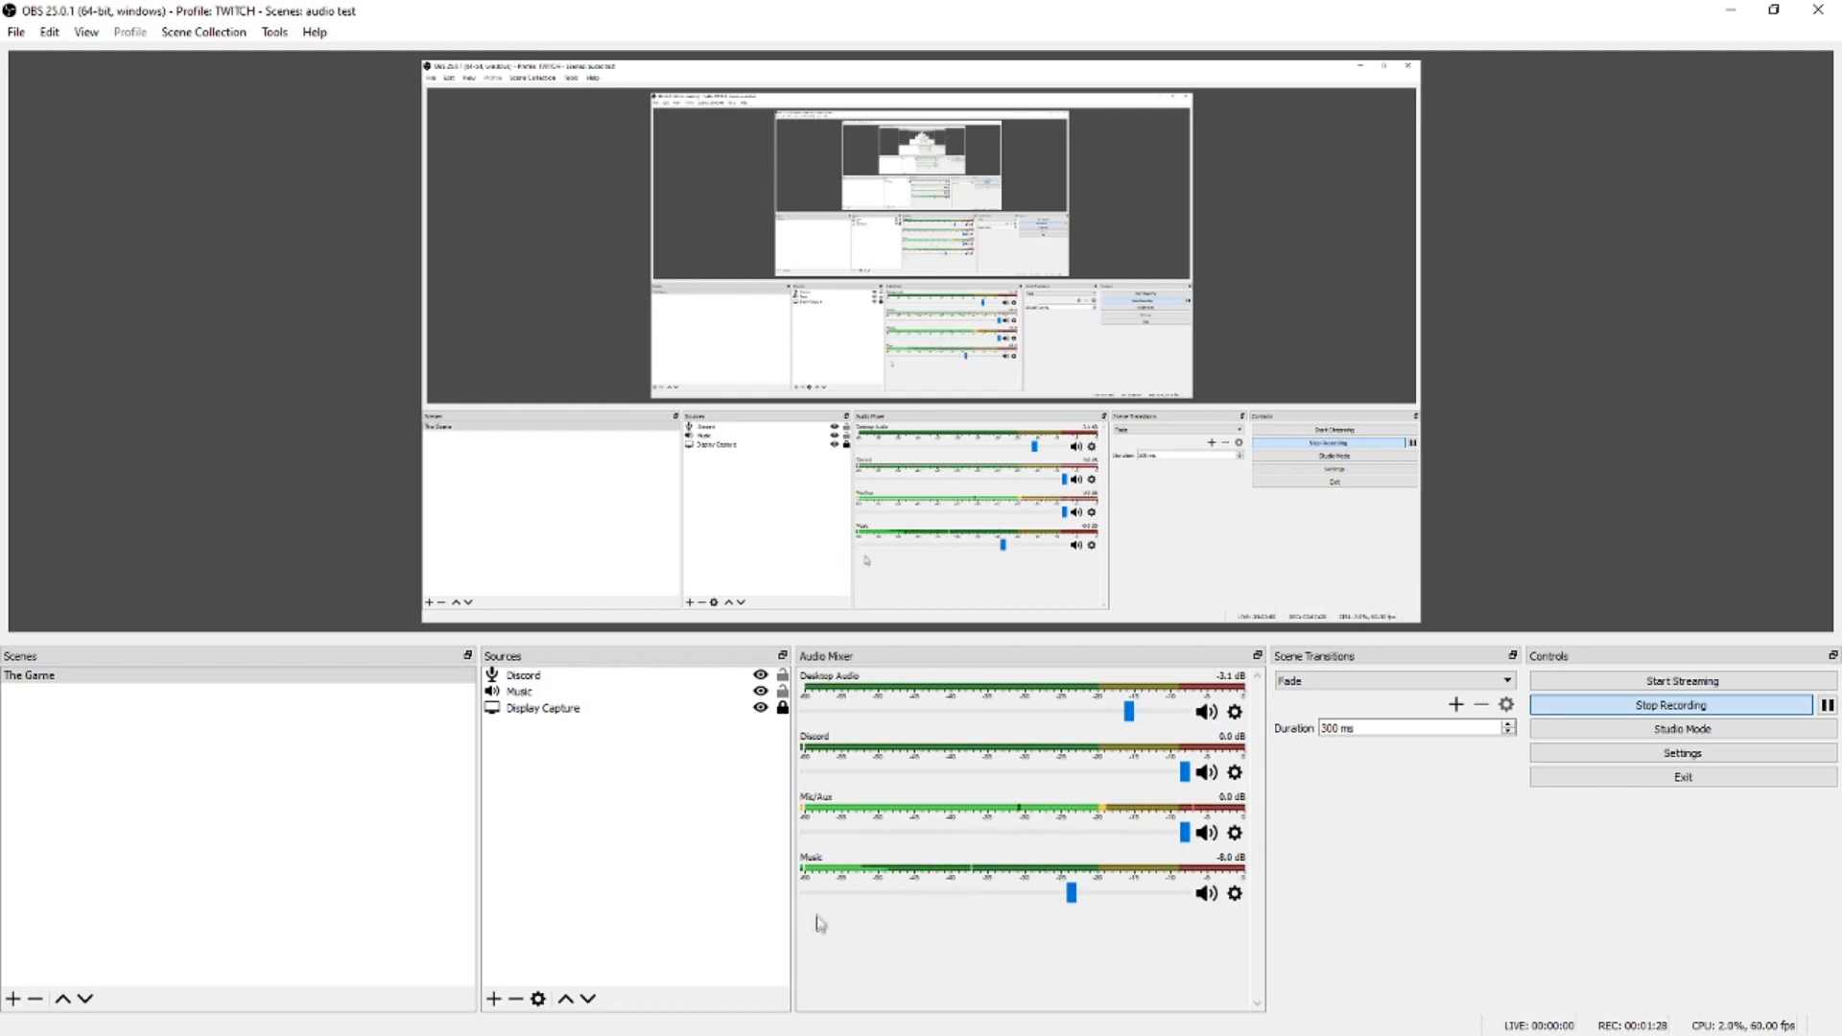
# Raise the Music source's mixer volume to -6.4 dB, and lower the Spotify fader in Voicemeeter Banana for local listening.
pyautogui.moveTo(1072, 893); pyautogui.dragTo(1086, 900)
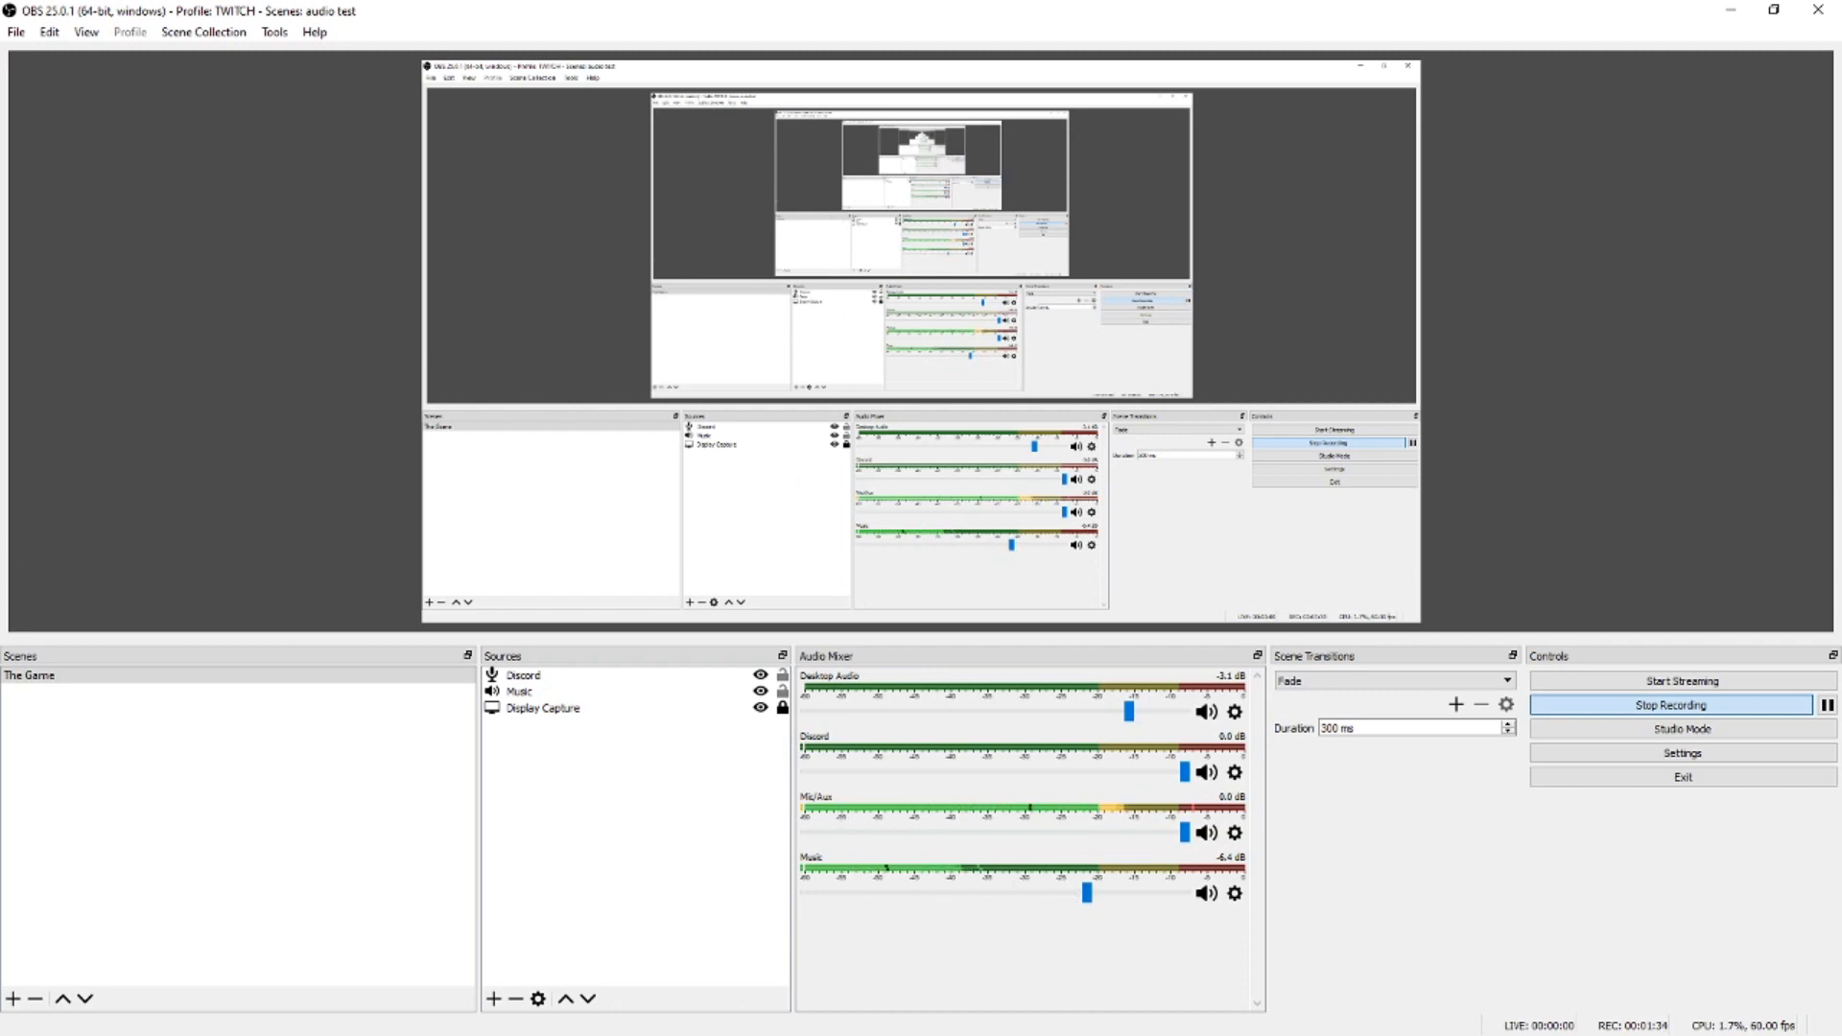
pyautogui.moveTo(0, 88); pyautogui.dragTo(777, 168)
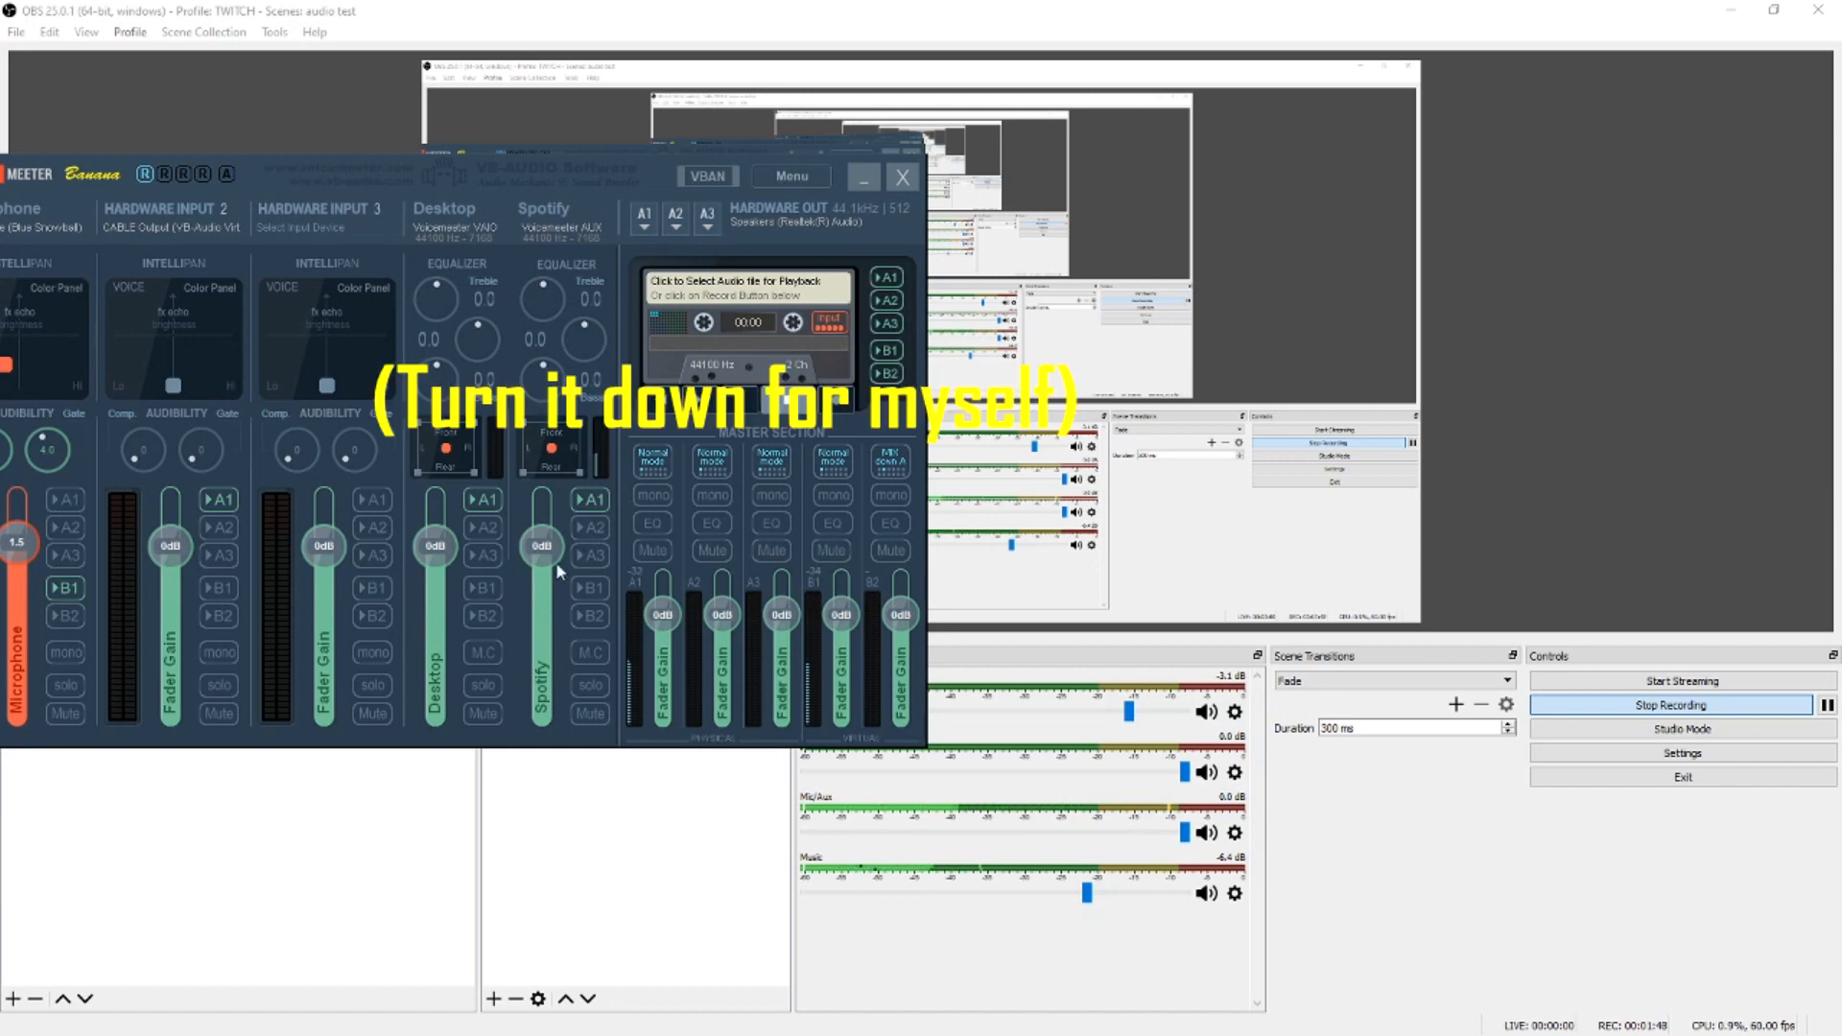
pyautogui.moveTo(553, 552); pyautogui.dragTo(539, 662)
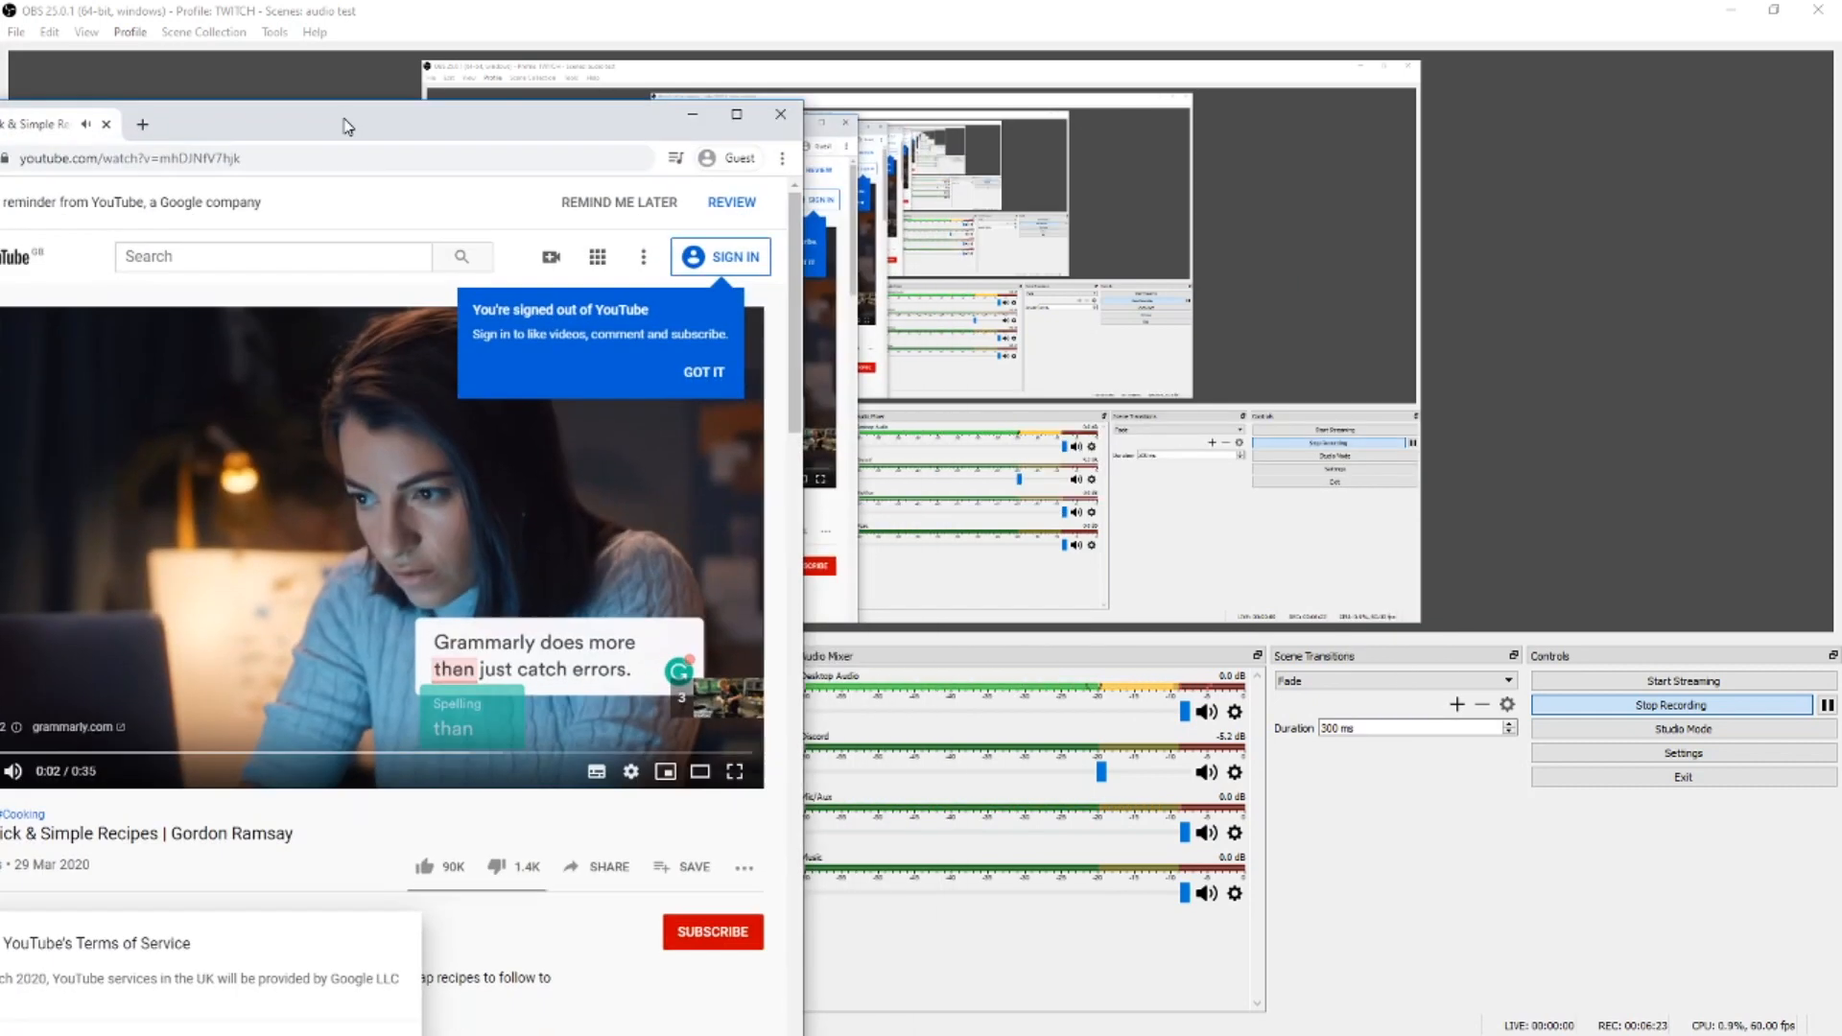
# Lower the Desktop Audio volume in OBS to -52.8 dB while the YouTube video plays, and return it to 0.0 dB.
pyautogui.moveTo(342, 123); pyautogui.dragTo(183, 80)
pyautogui.moveTo(1185, 711); pyautogui.dragTo(877, 715)
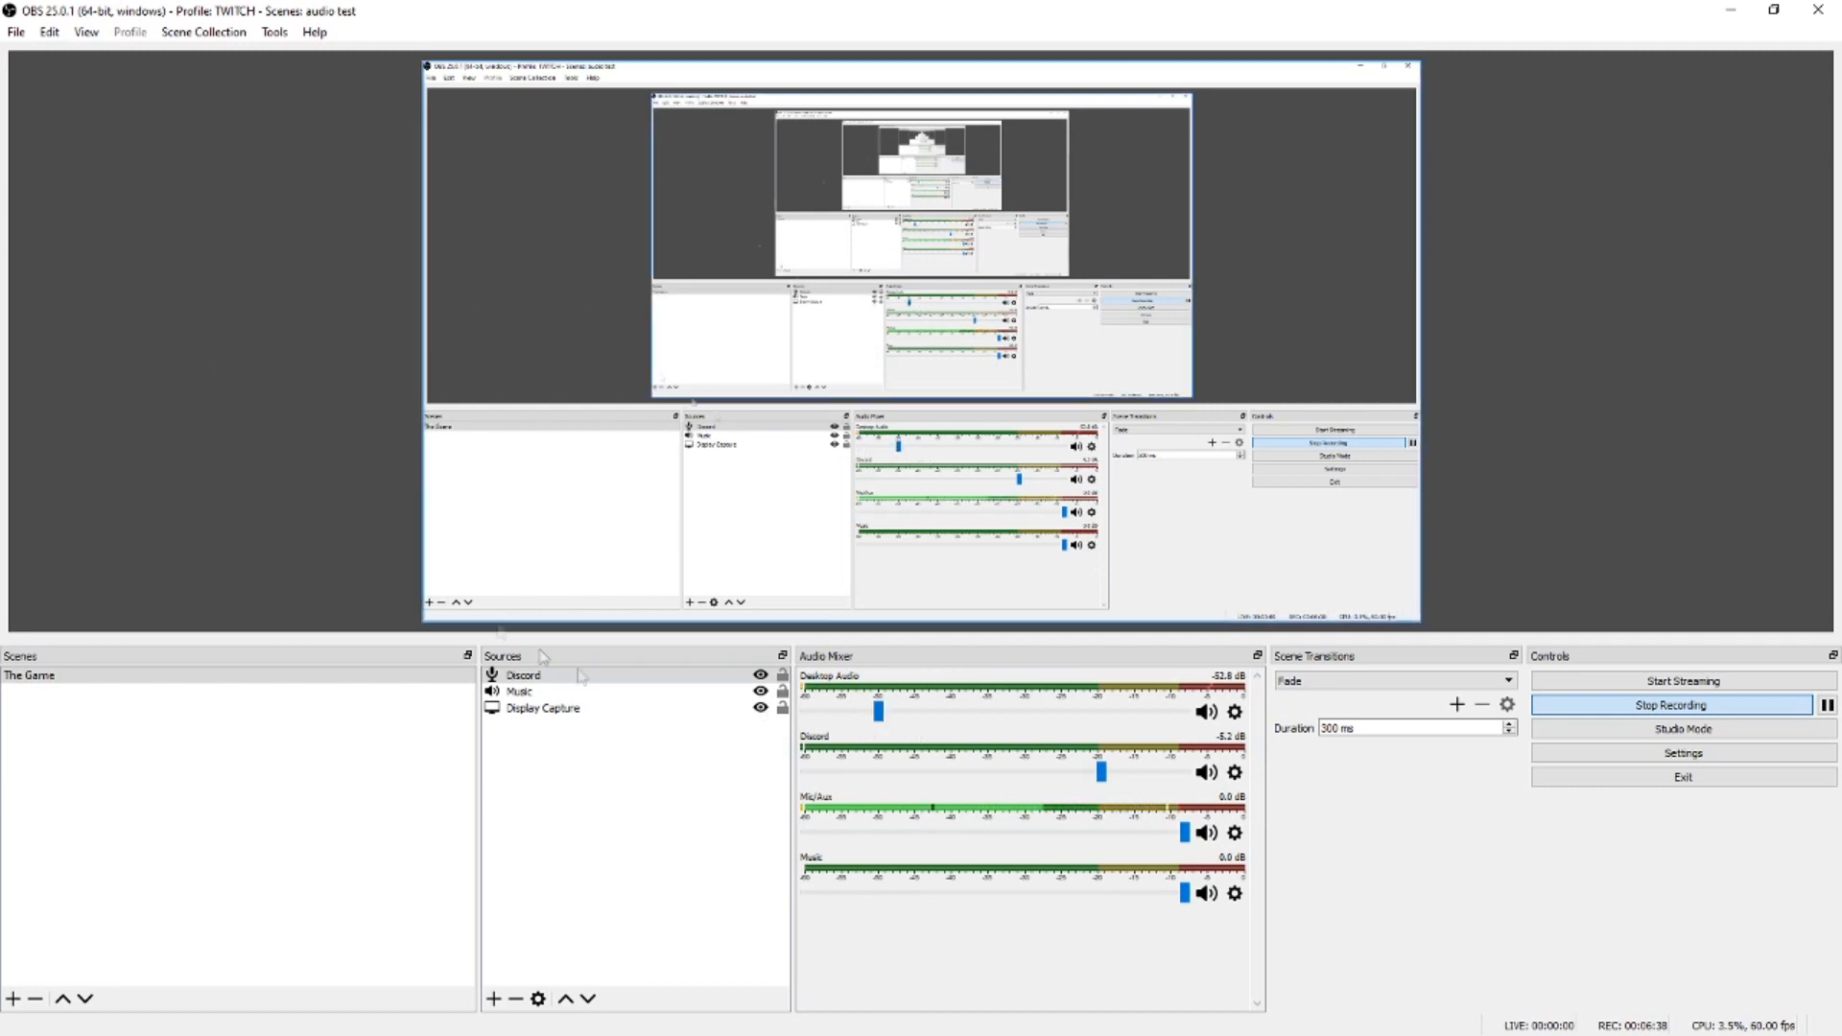
pyautogui.hotkey('alt', 'Tab')
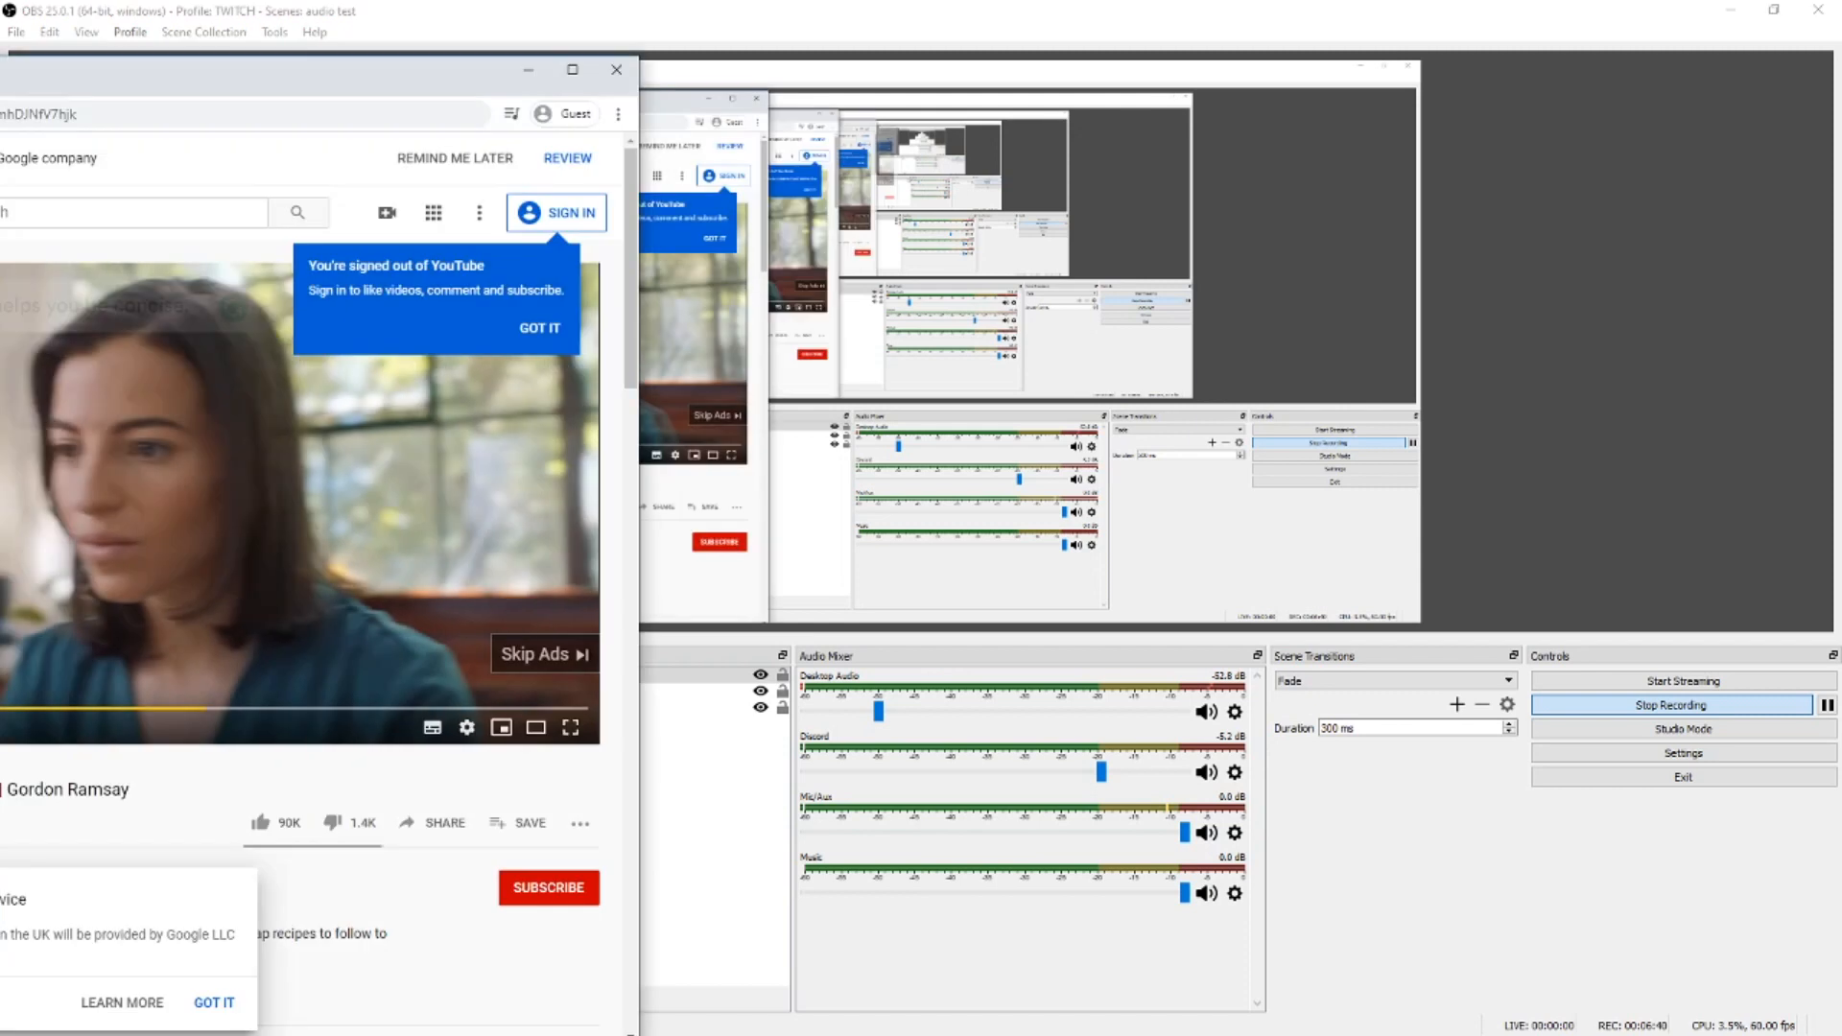
pyautogui.moveTo(878, 712); pyautogui.dragTo(1276, 720)
pyautogui.hotkey('alt', 'Tab')
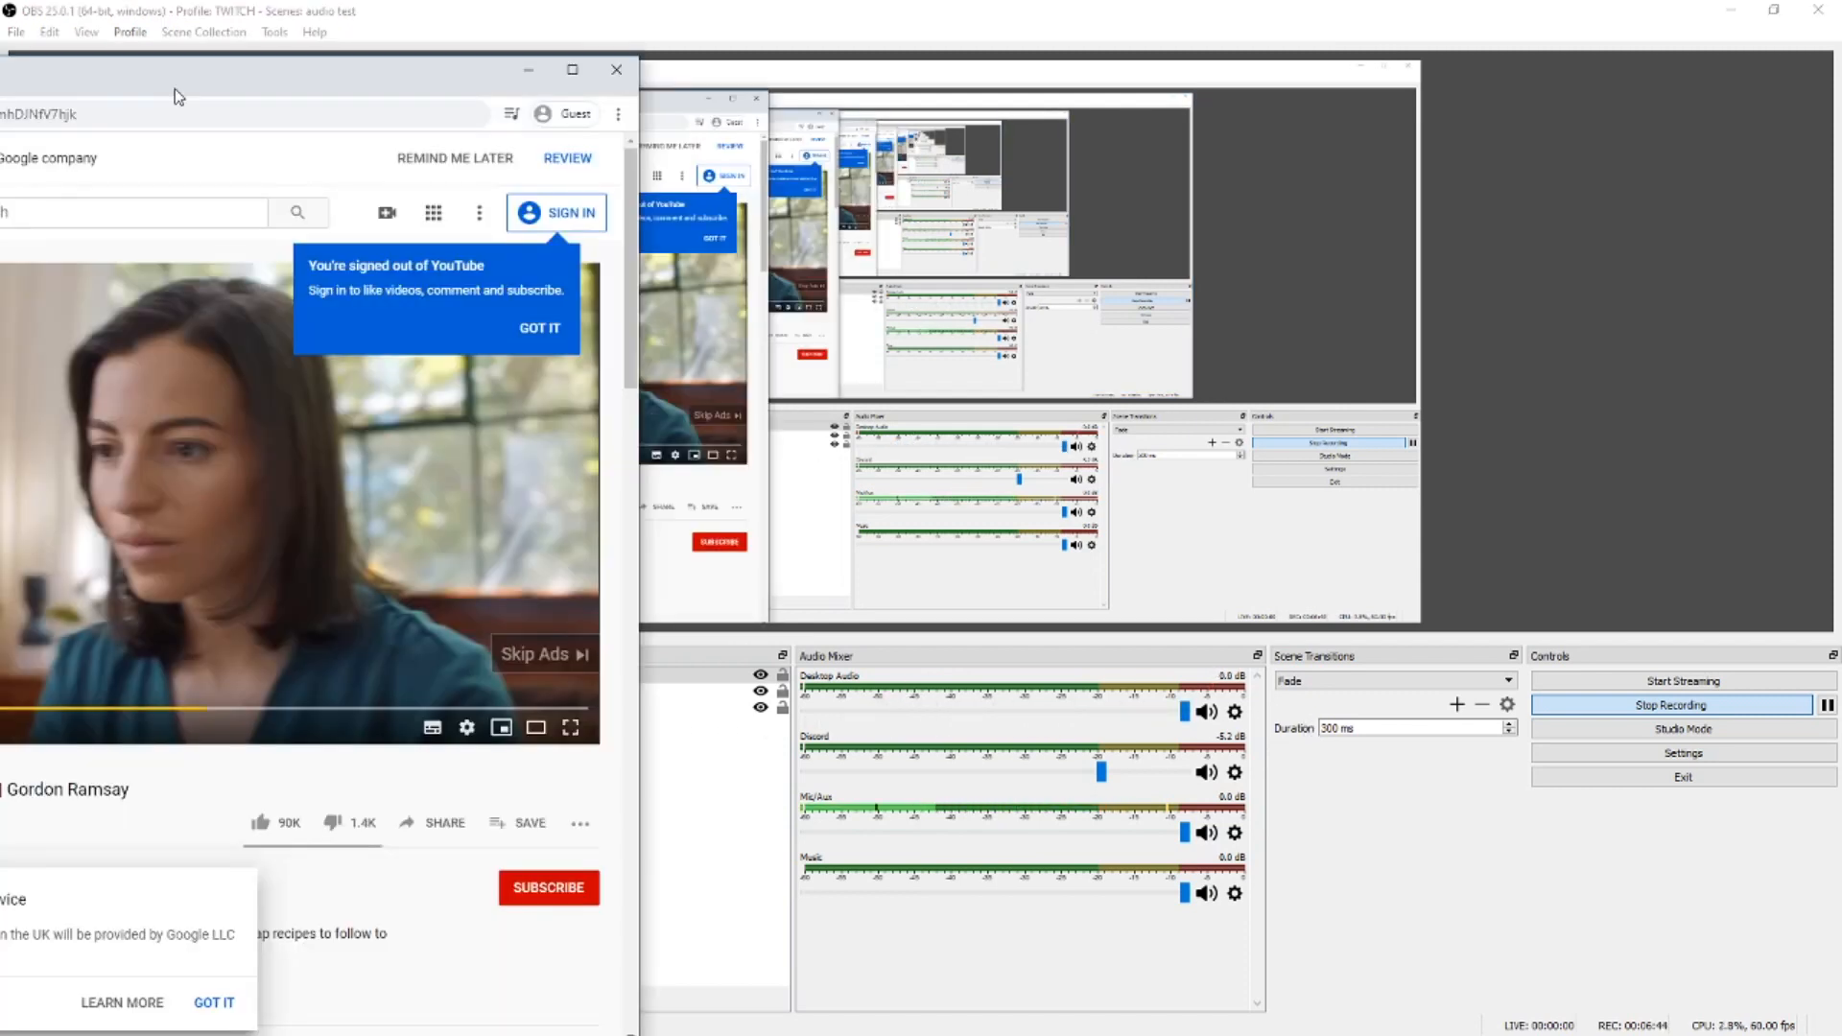
# Skip the YouTube ad and try lowering the playing video's volume, both in its player and through Desktop Audio in OBS.
pyautogui.moveTo(177, 90); pyautogui.dragTo(1, 96)
pyautogui.click(825, 599)
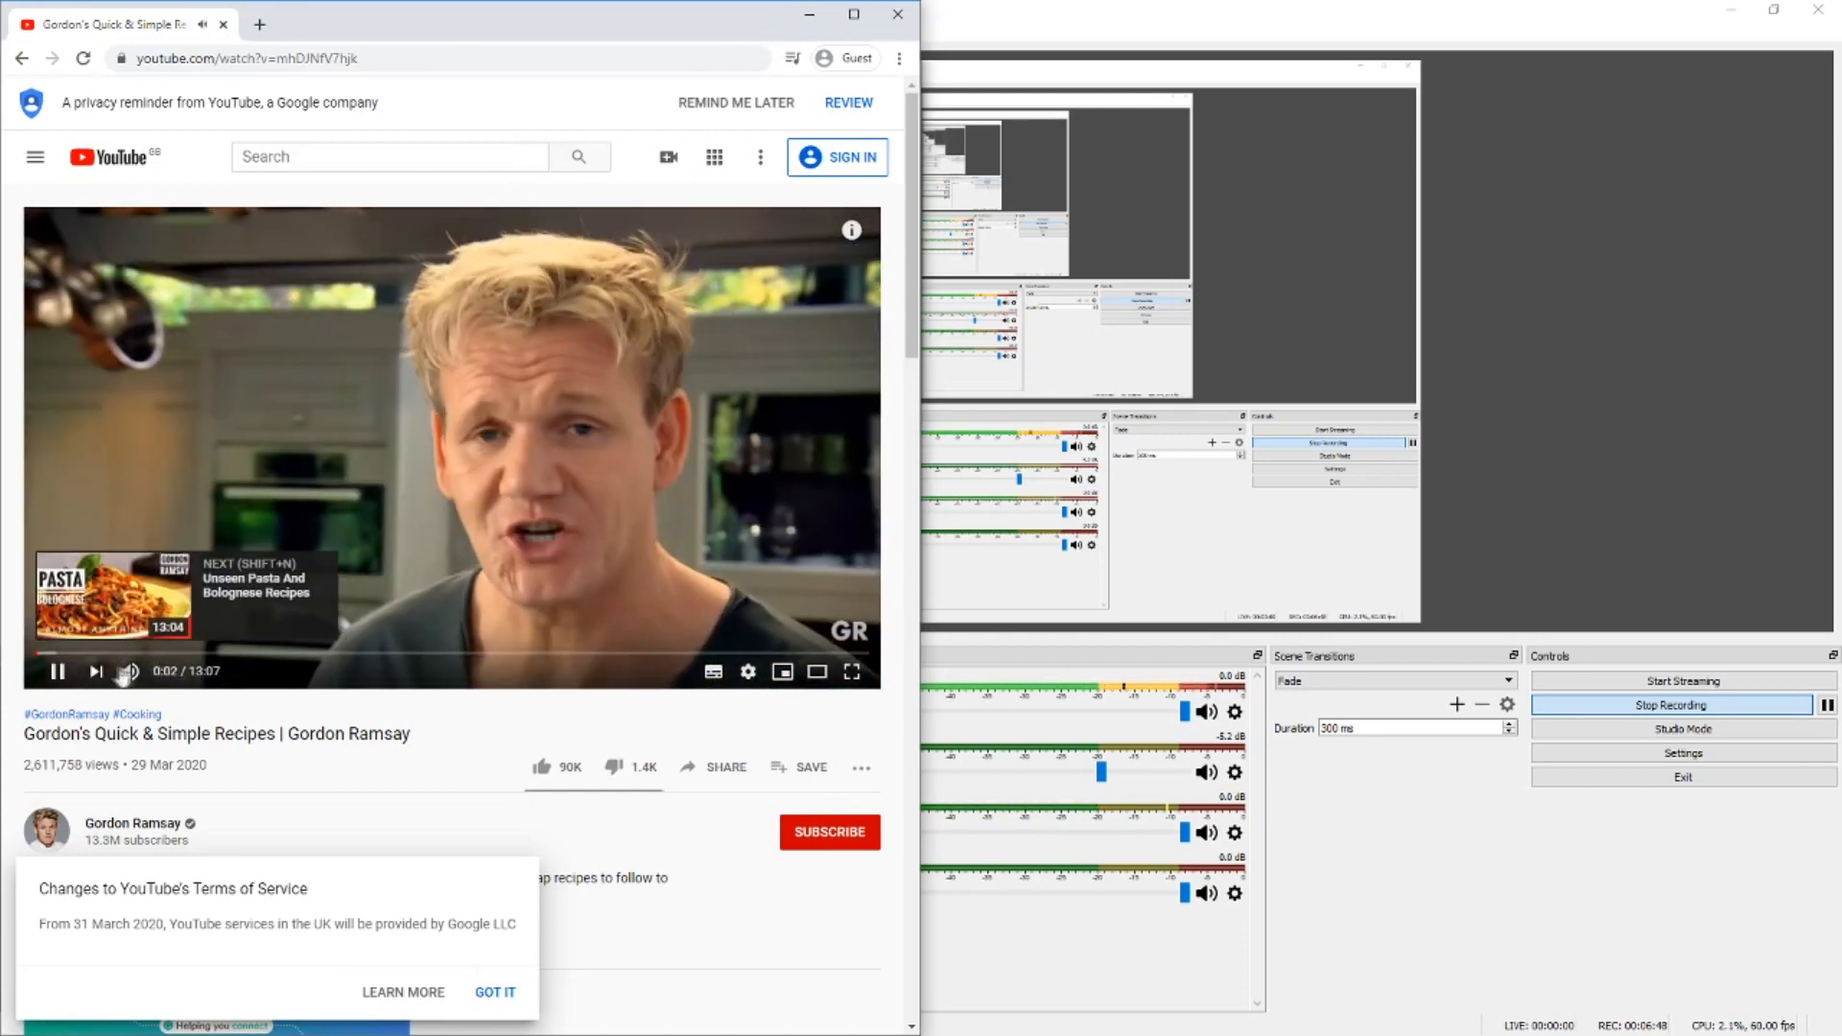
pyautogui.moveTo(131, 671)
pyautogui.moveTo(188, 671); pyautogui.dragTo(156, 673)
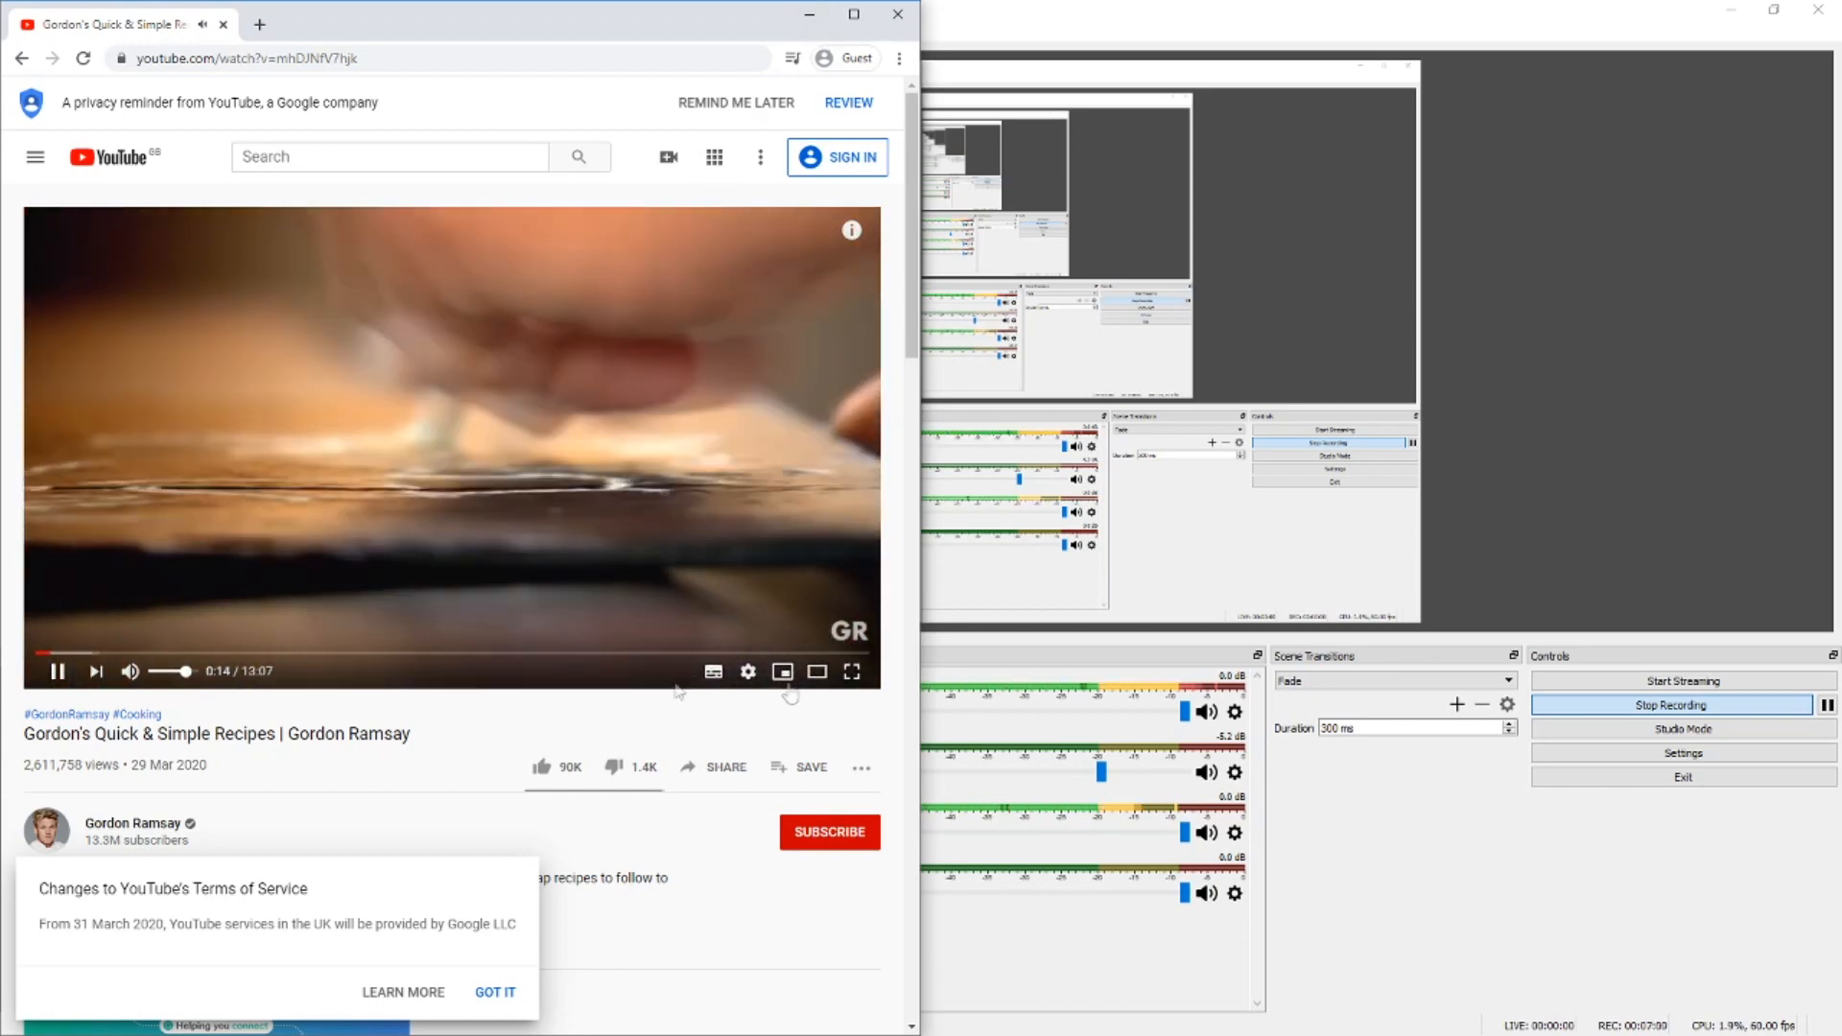
pyautogui.moveTo(1185, 711); pyautogui.dragTo(907, 711)
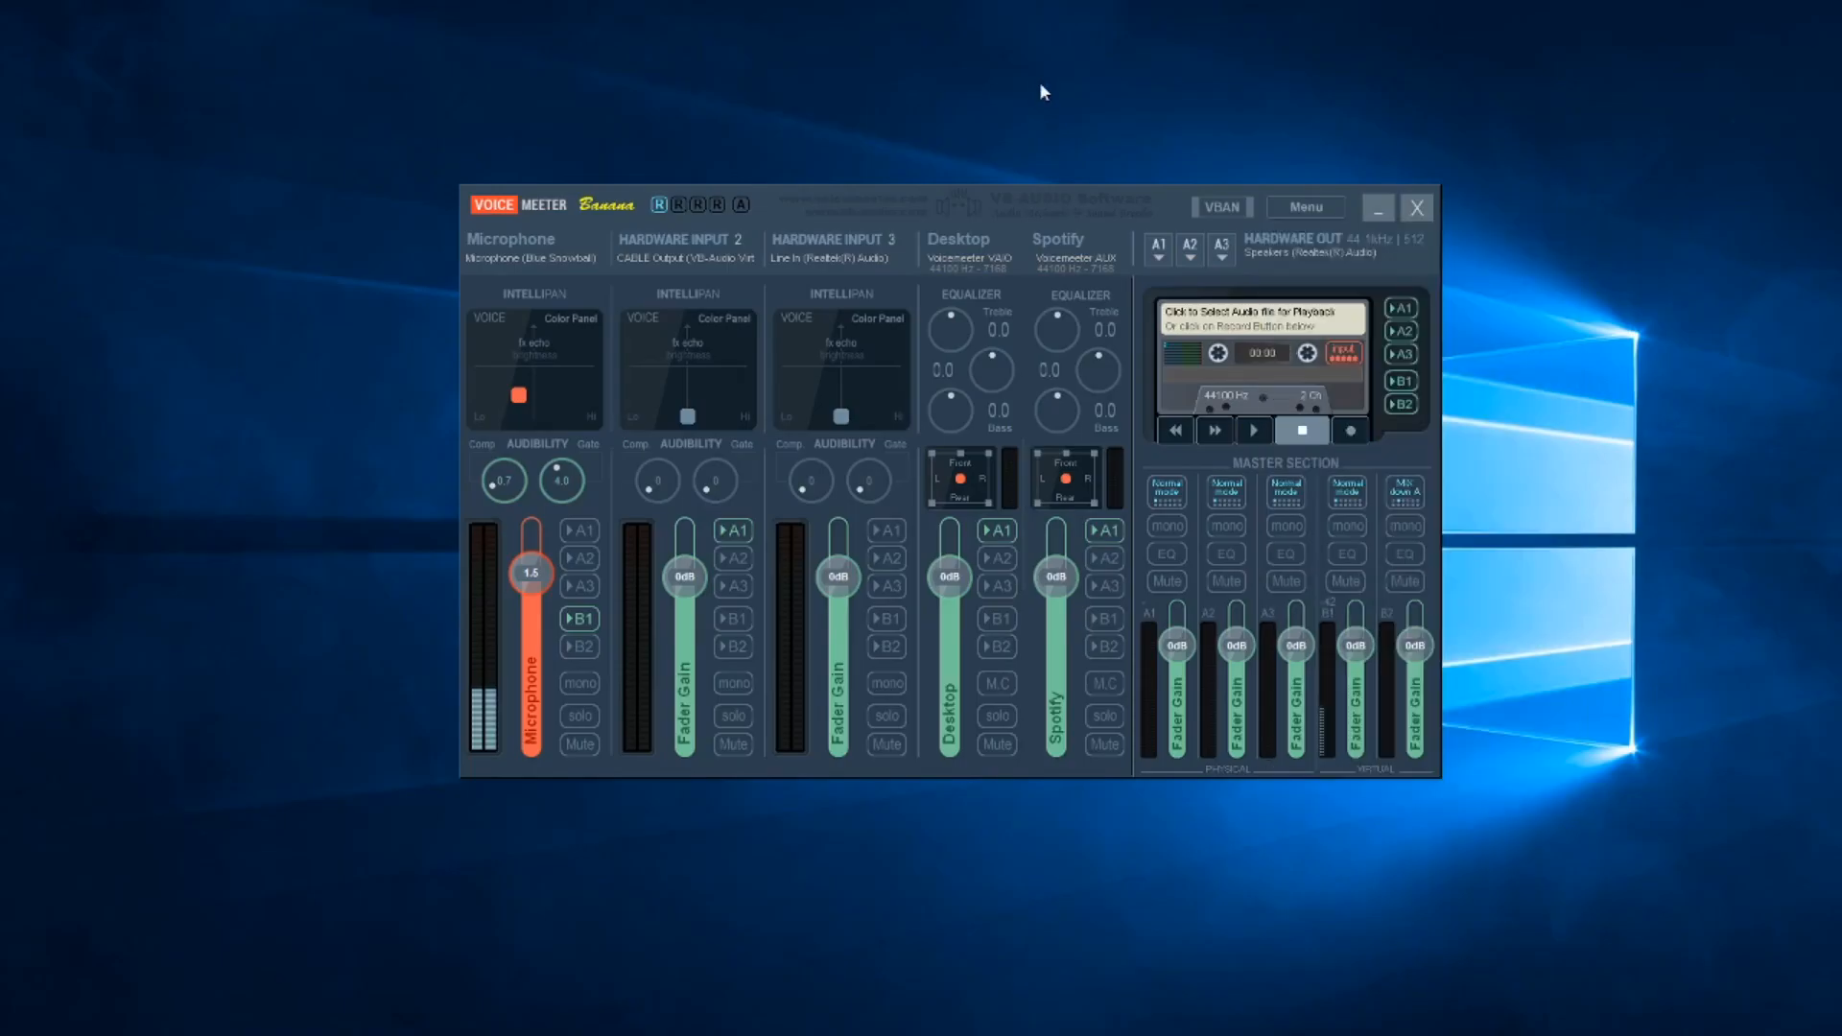
# Switch to Voicemeeter Banana and bring up its options for saving settings and running at startup.
pyautogui.click(1302, 217)
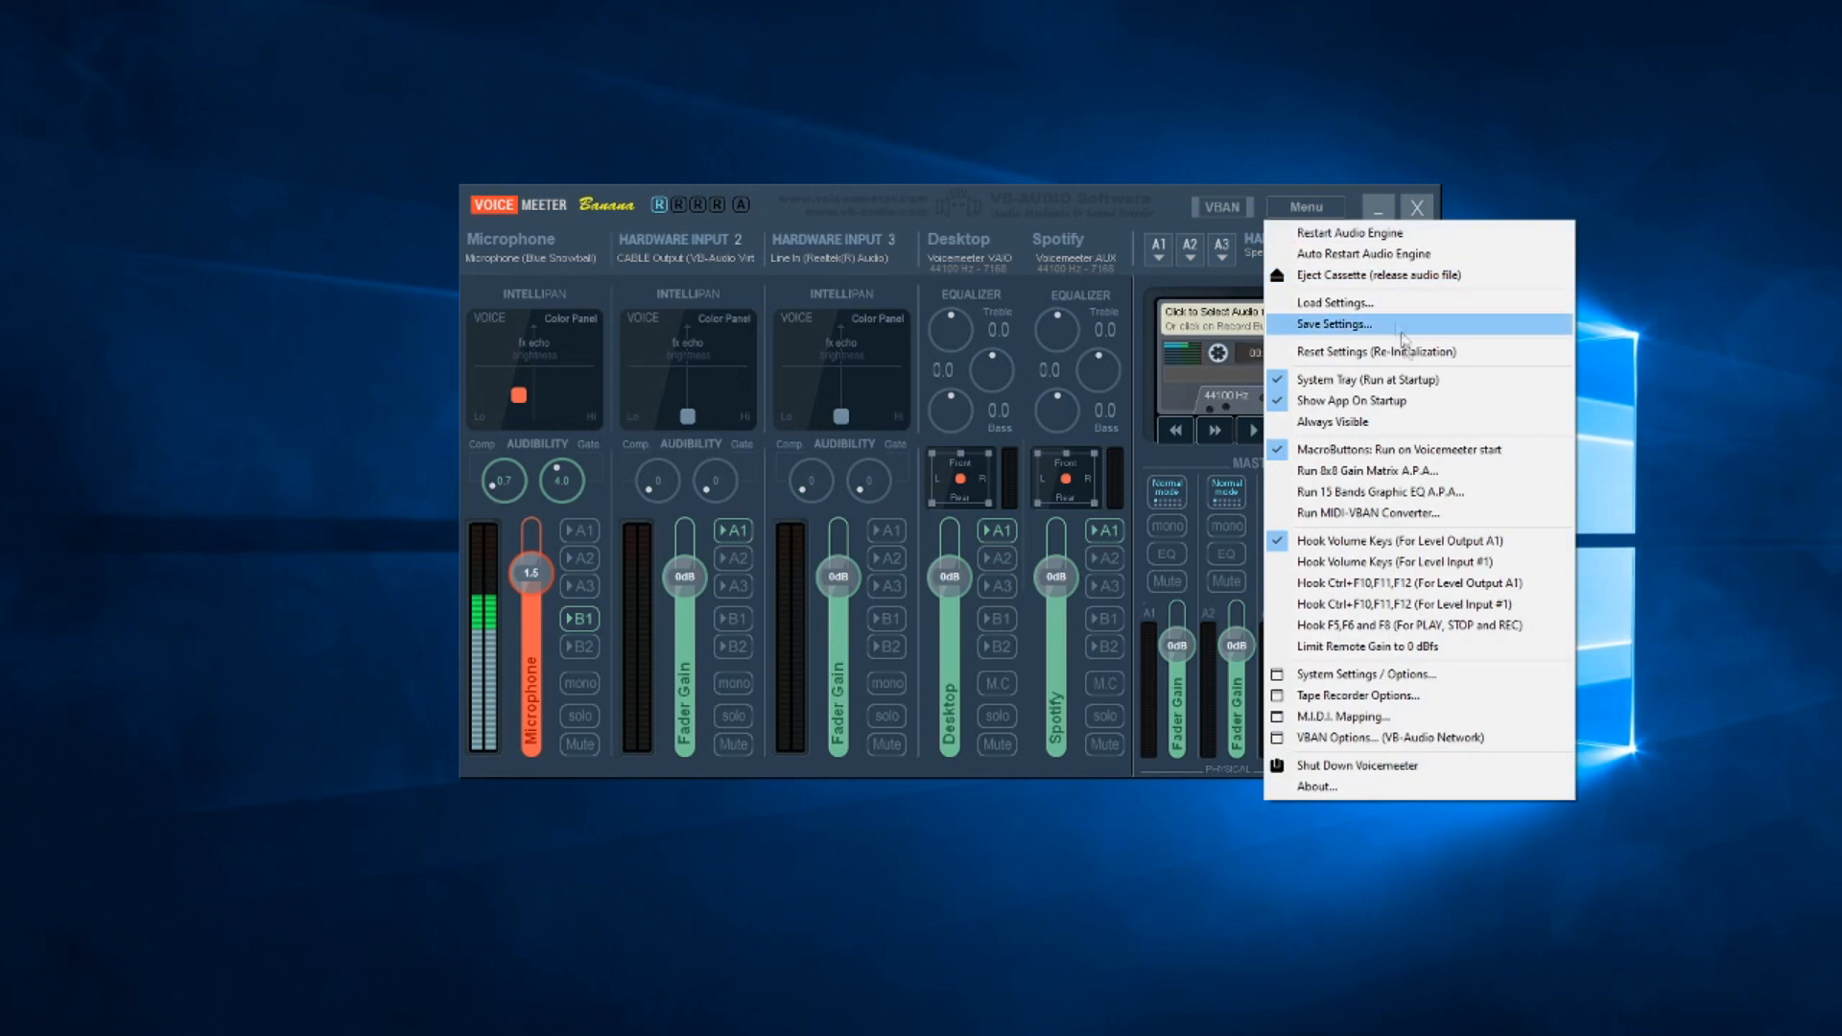